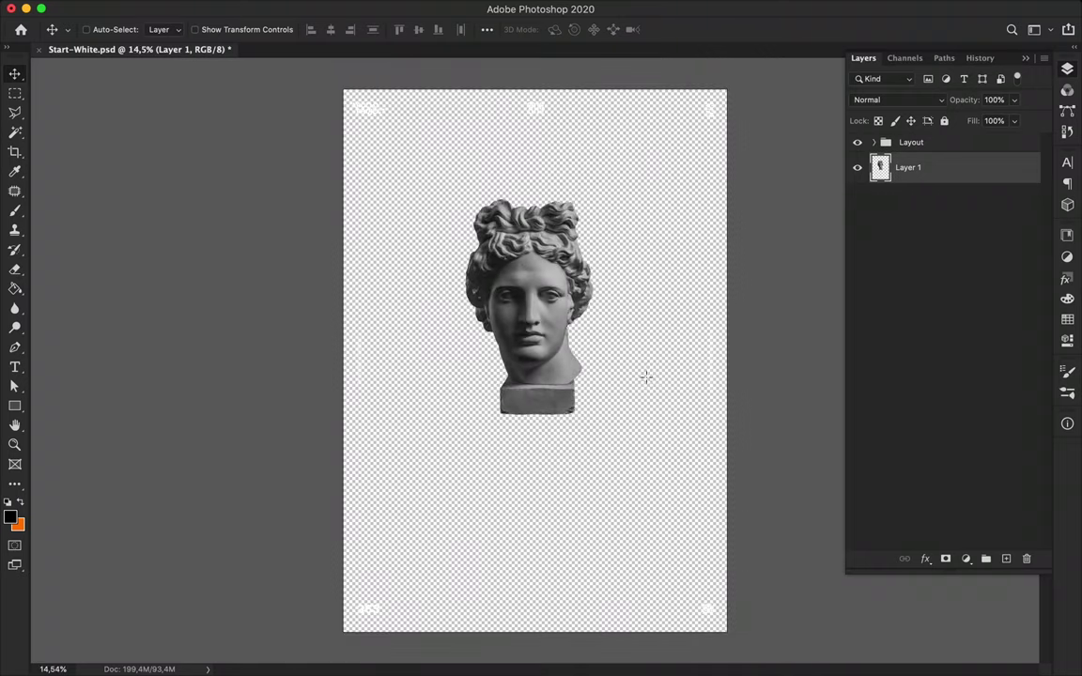
Draw a dark gradient-filled rectangle covering the whole poster
left_click(131, 59)
left_click_drag(341, 88, 730, 634)
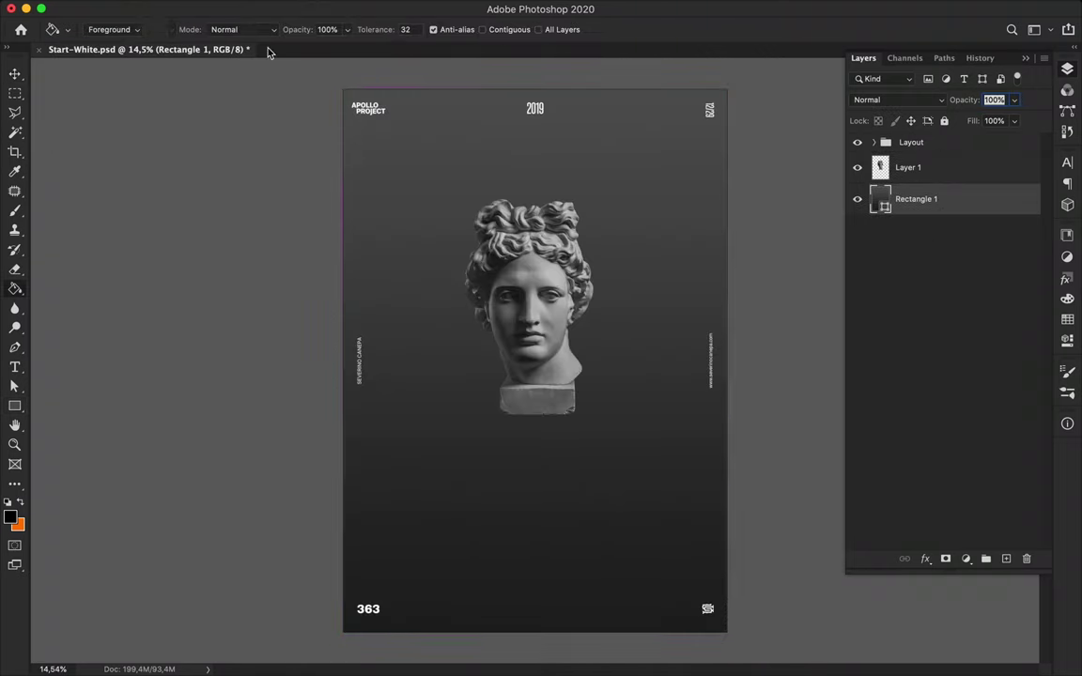
left_click(272, 229)
key("v")
key("alt+bracketright")
Reverse the background gradient and scale the bust to 120%, moving it down and right
key("ctrl+t")
left_click(288, 29)
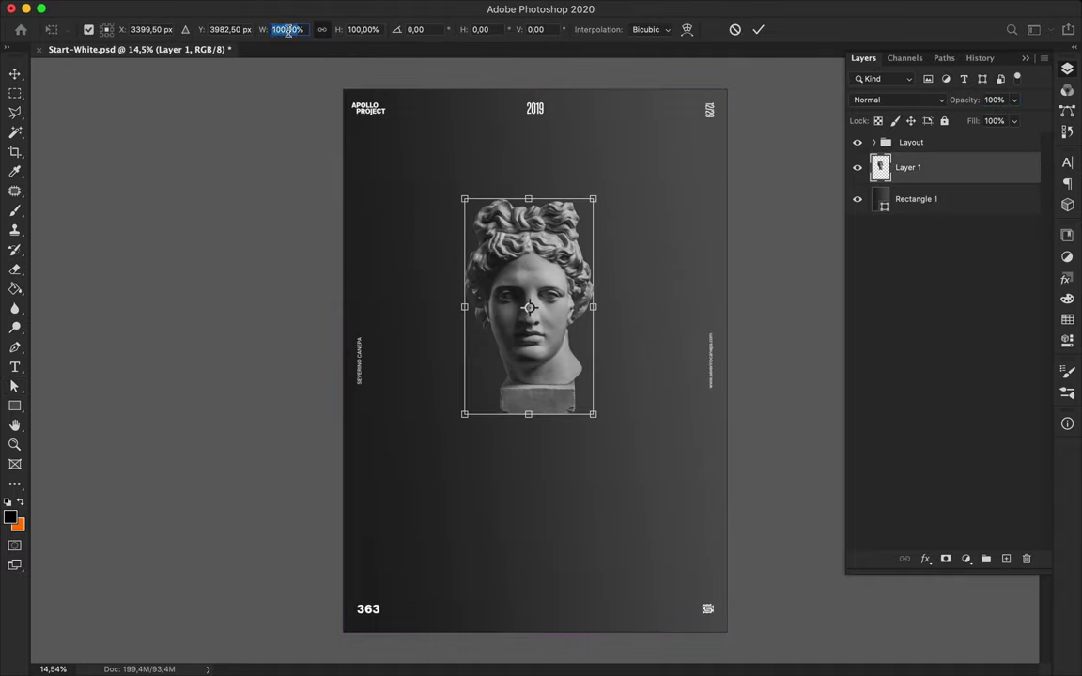
type("120")
key("Return")
key("Return")
left_click_drag(529, 281, 565, 330)
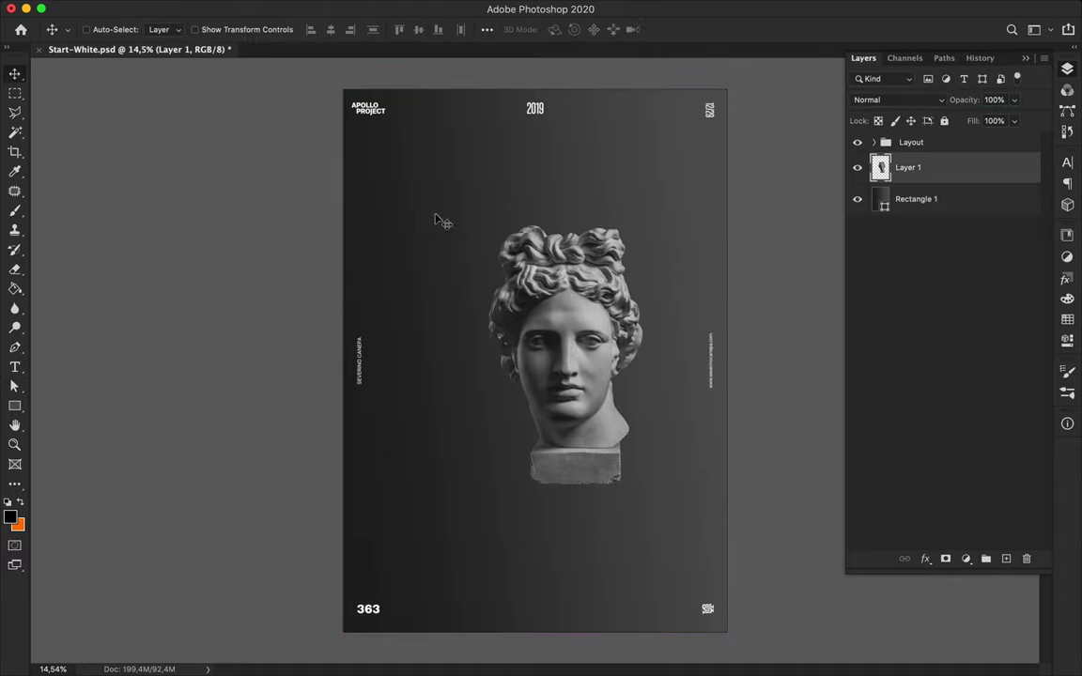
Draw a large circle with the poster's dark gradient fill over the bust
left_click(14, 405)
left_click(76, 441)
left_click_drag(370, 256, 676, 561)
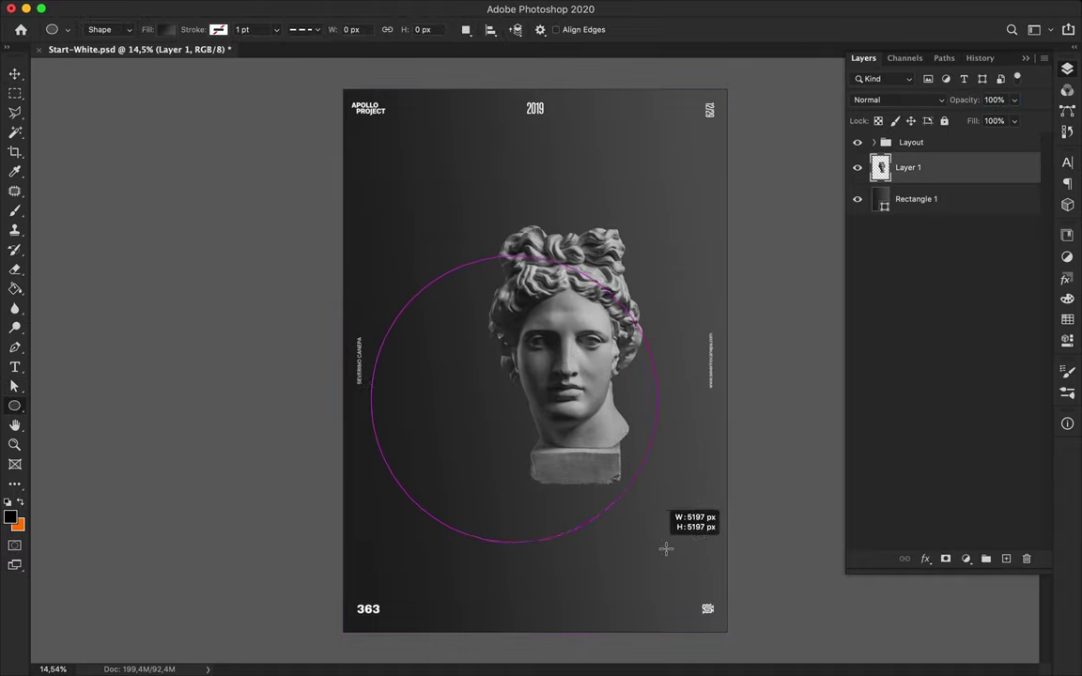
key("a")
left_click(168, 29)
left_click(272, 229)
key("Return")
key("v")
Draw a black diagonal polygon wedge clipped to the circle's left side
key("p")
left_click(469, 266)
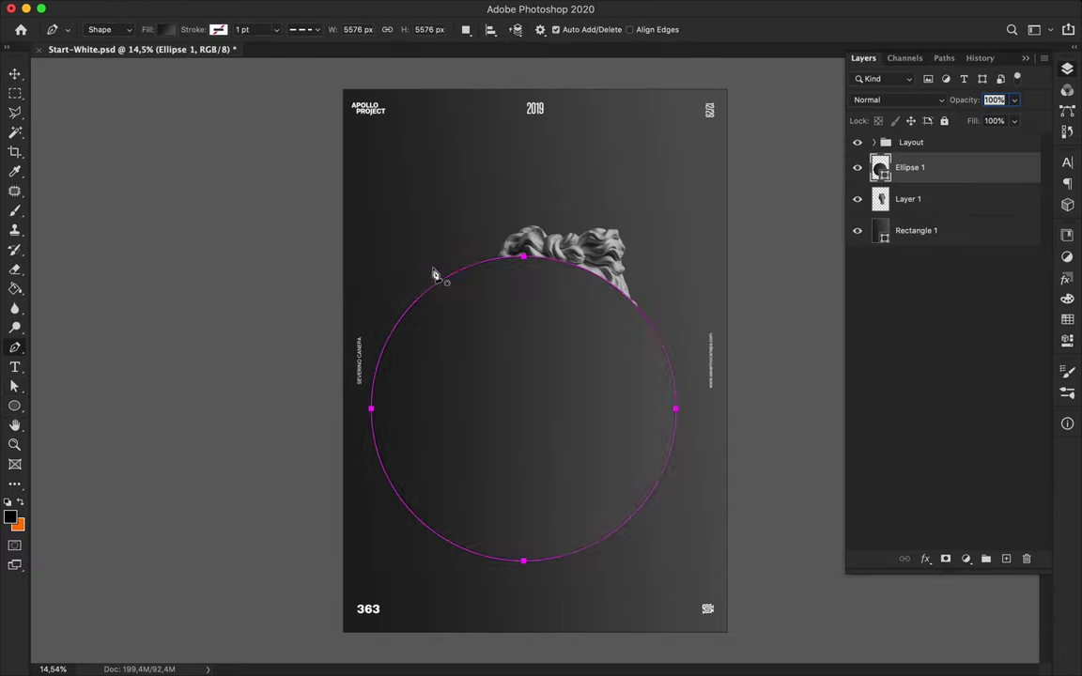
left_click(355, 440)
left_click(419, 270)
key("a")
left_click(167, 29)
key("Return")
Merge the black wedge and the circle into one Shape 1 layer
left_click(930, 185, "alt")
right_click(901, 183)
left_click(782, 223)
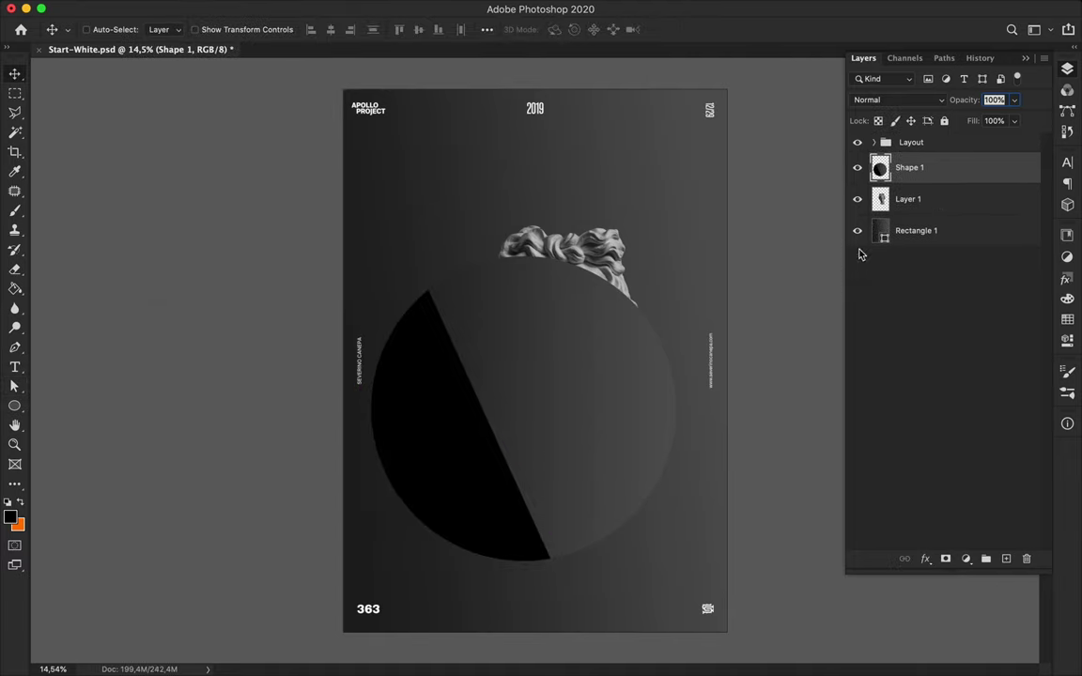
left_click(352, 9)
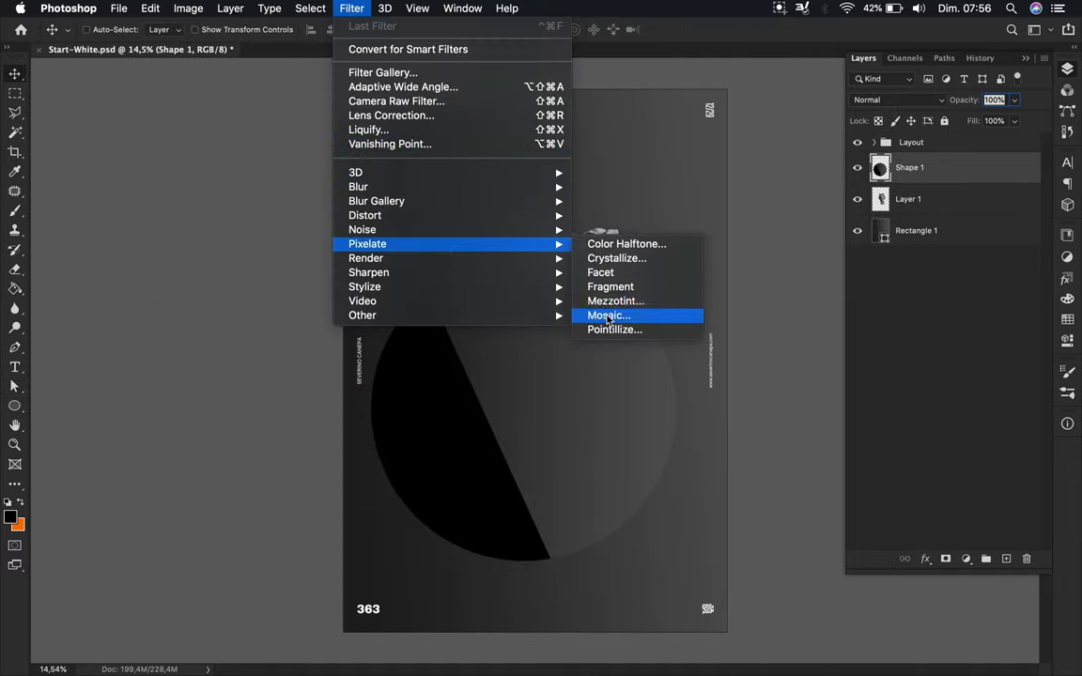
Apply the Mosaic pixelate filter to the circle and tuck it left beneath the bust
left_click(582, 310)
left_click(197, 34)
left_click_drag(526, 385, 515, 326)
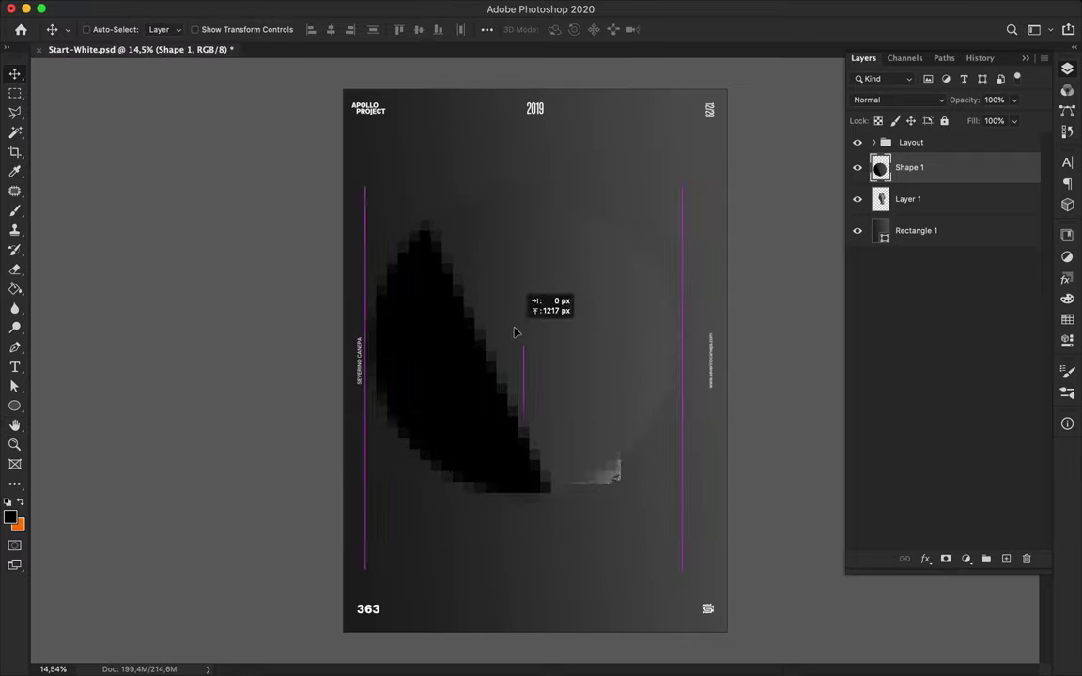
left_click_drag(908, 167, 925, 217)
left_click_drag(451, 376, 376, 349)
Add Layer 2 with a black-to-transparent gradient darkening the lower left, then nudge the bust
left_click(937, 241)
left_click(1008, 560)
right_click(15, 288)
left_click(71, 282)
left_click(110, 29)
left_click(960, 184)
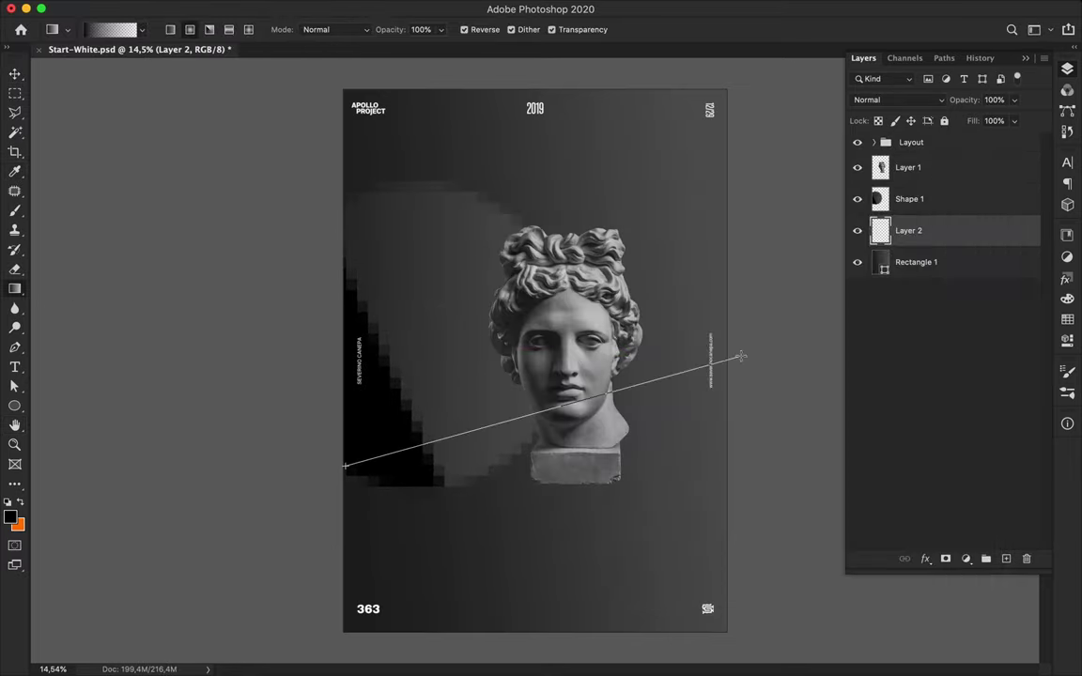
left_click_drag(648, 372, 649, 372)
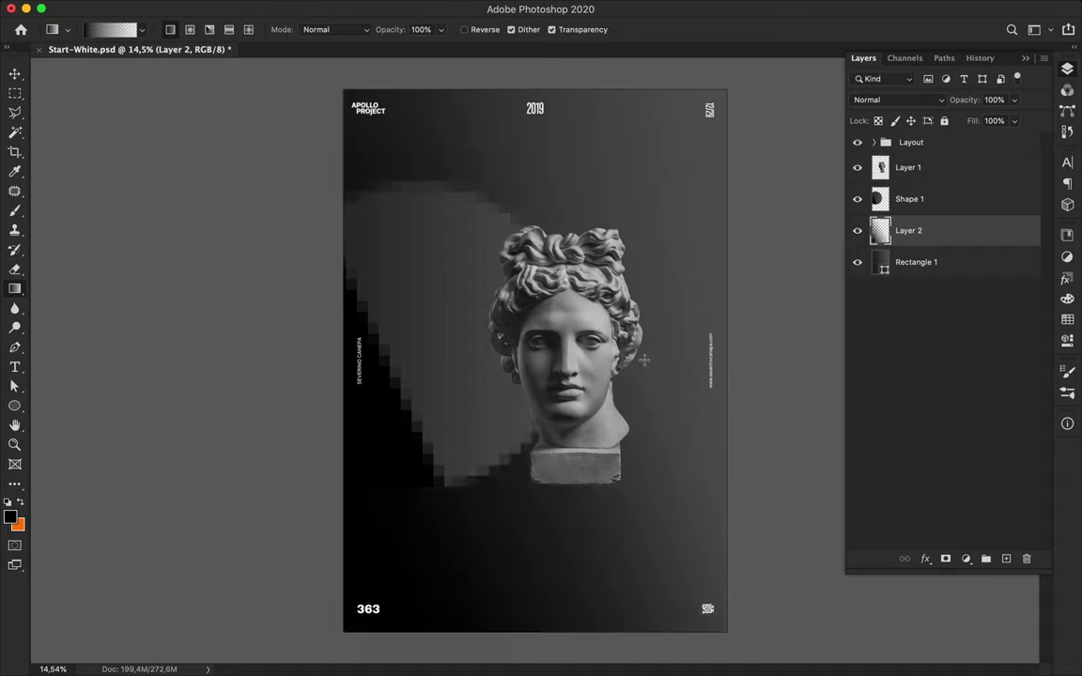
left_click_drag(293, 541, 564, 349)
key("v")
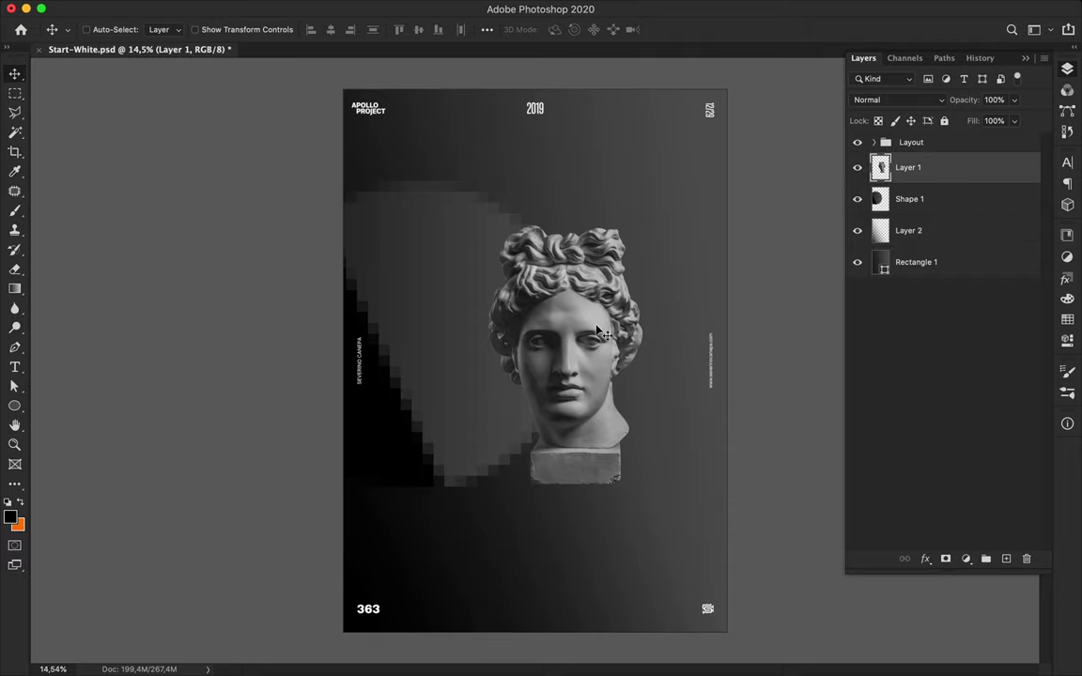
left_click_drag(638, 319, 615, 331)
Draw a light-filled inset rectangle behind the bust
left_click(915, 265)
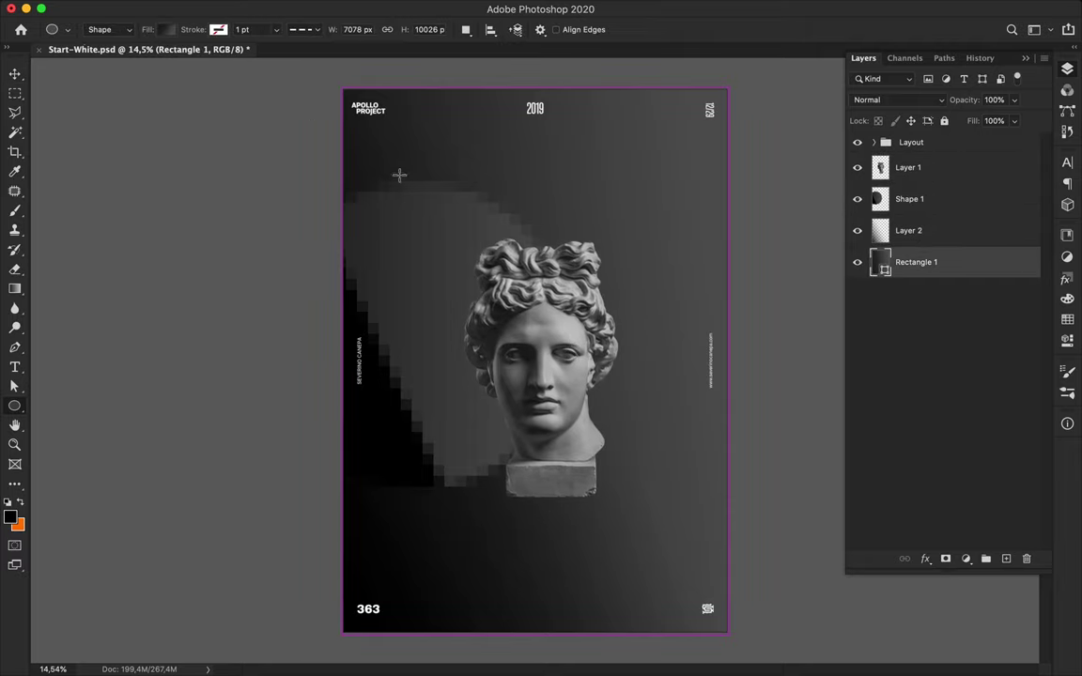
key("u")
key("a")
left_click(223, 29)
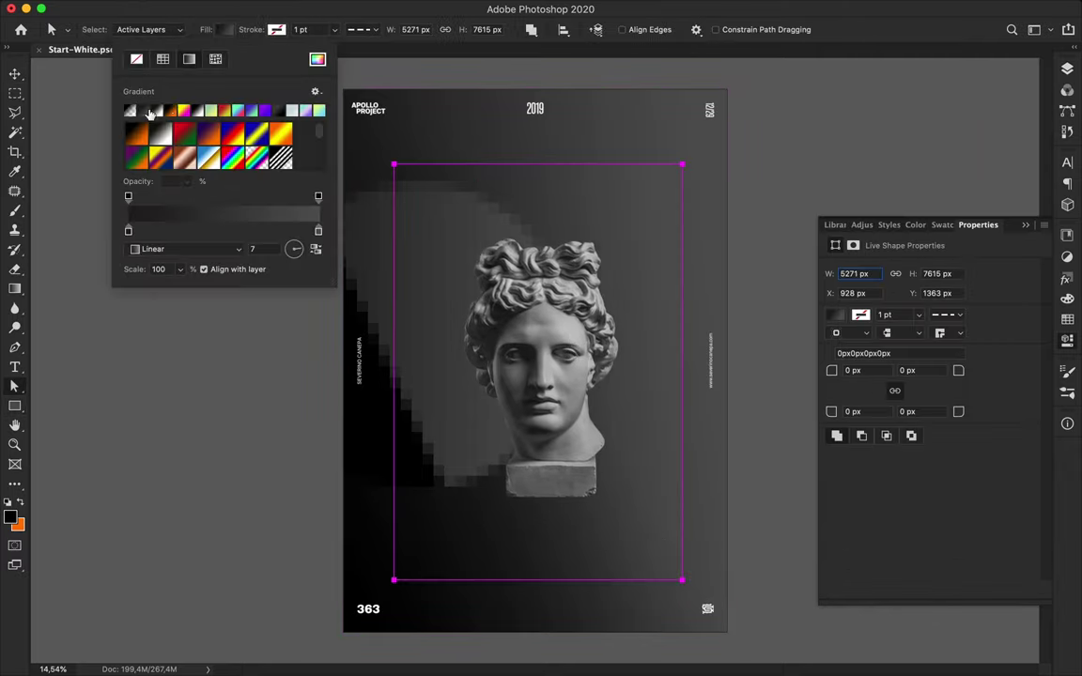
left_click(162, 58)
key("v")
left_click_drag(630, 225, 632, 232)
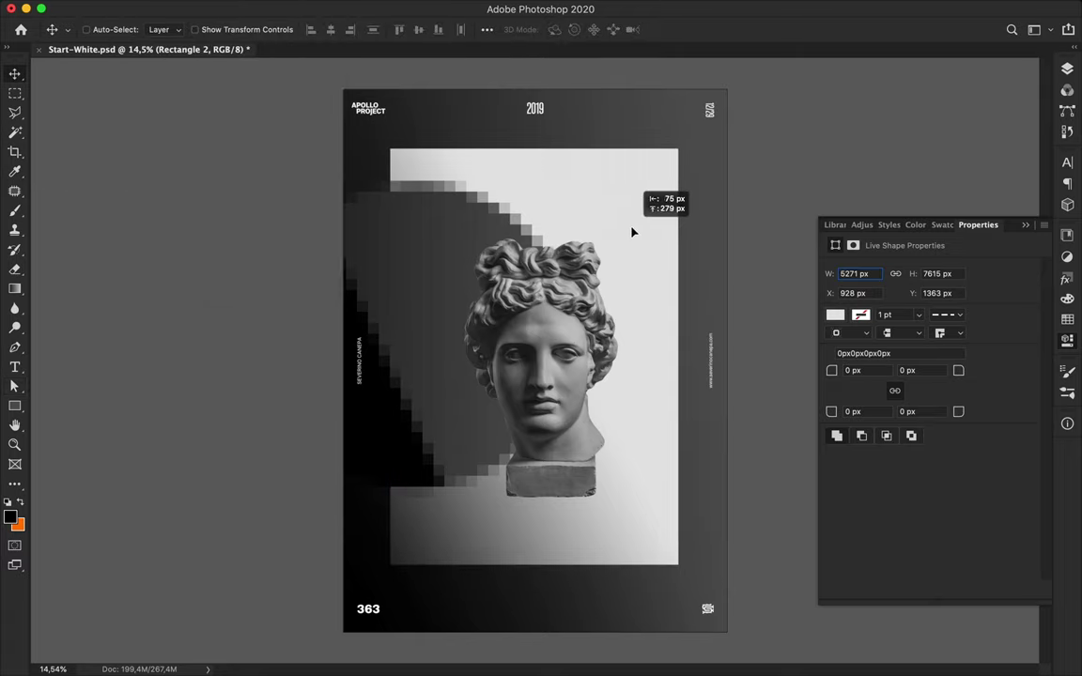
Slice a duplicate bust diagonally and create offset copies for a glitch look
left_click_drag(586, 327, 526, 292)
left_click(1068, 70)
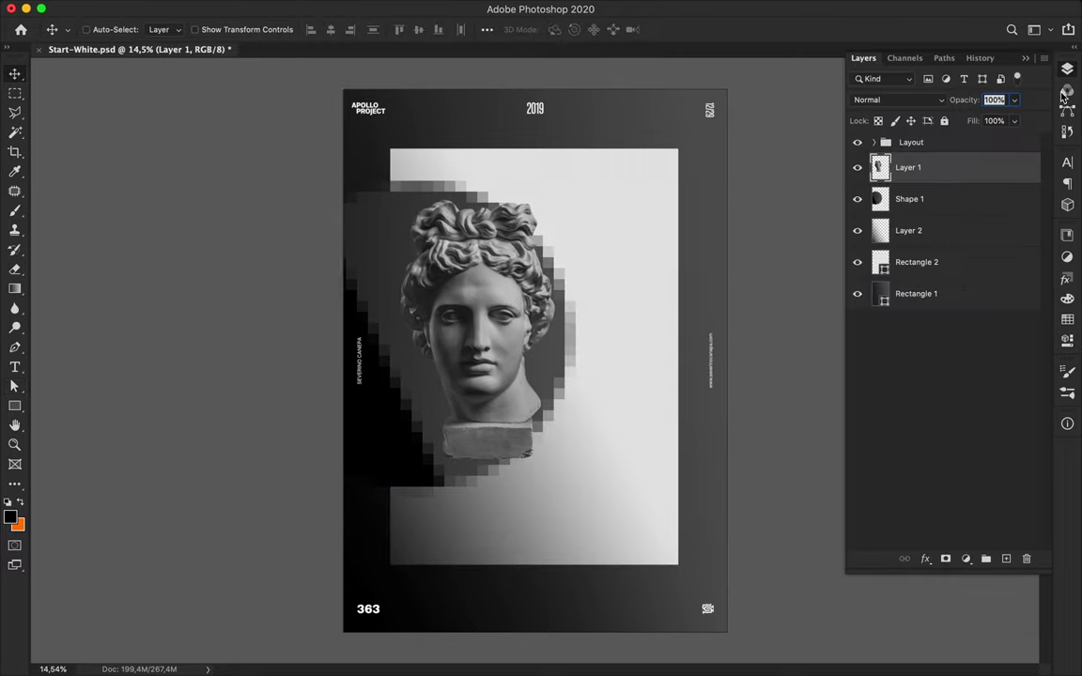
left_click_drag(963, 171, 958, 161)
key("l")
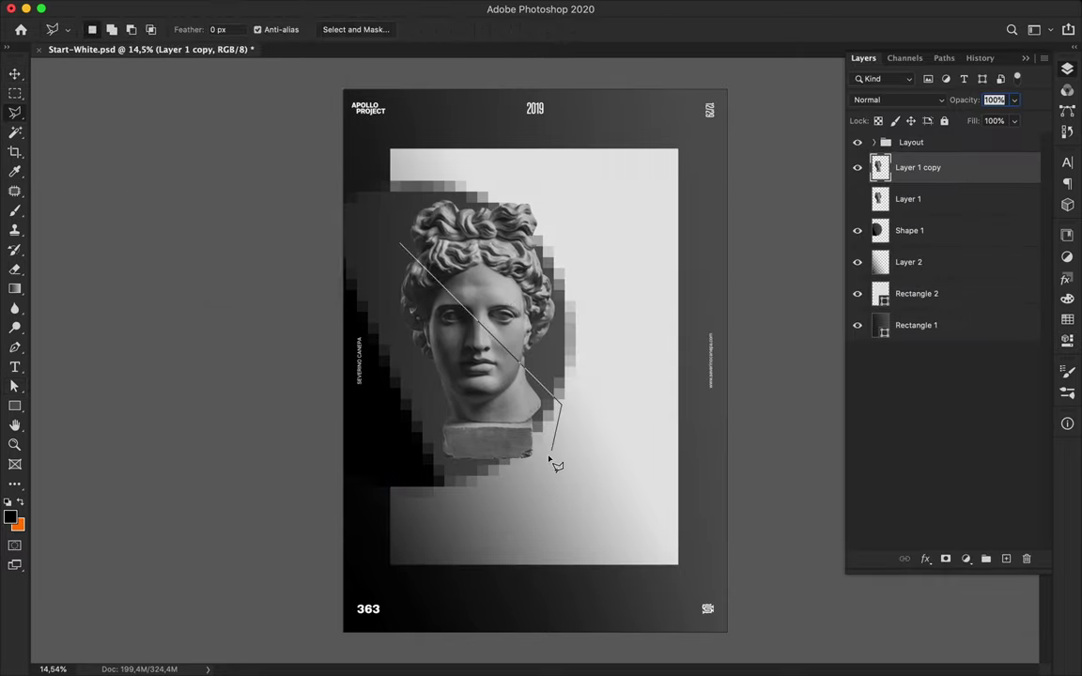
left_click(402, 247)
key("Delete")
left_click_drag(512, 304, 495, 322)
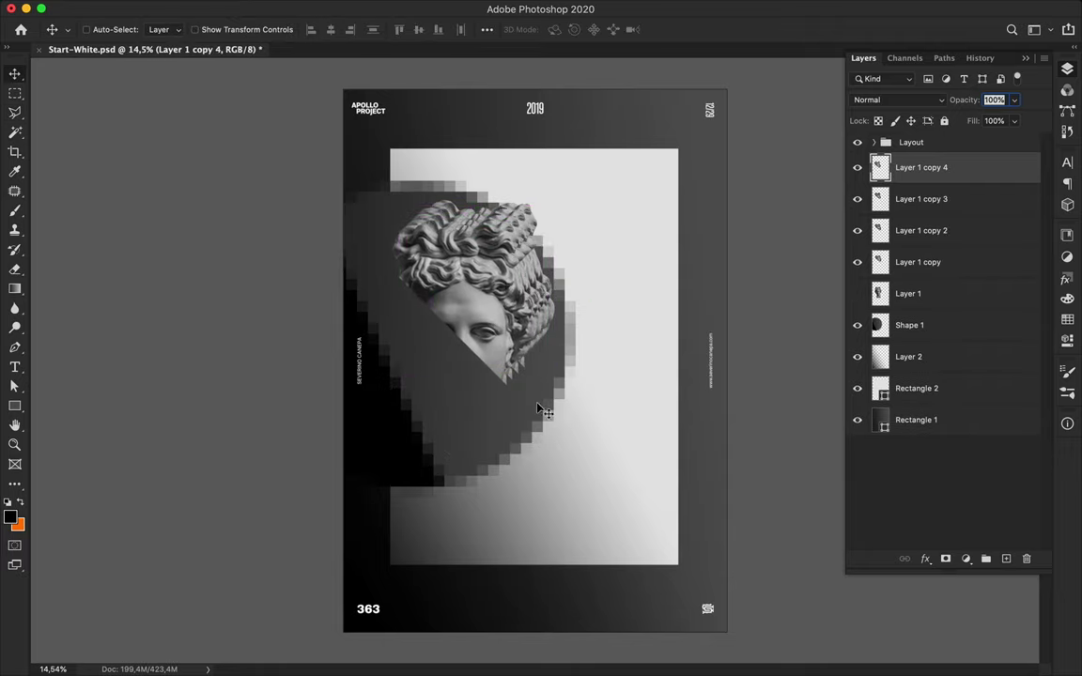
Select the Ellipse tool and bring up its gradient fill options
right_click(14, 406)
left_click(98, 434)
left_click(161, 29)
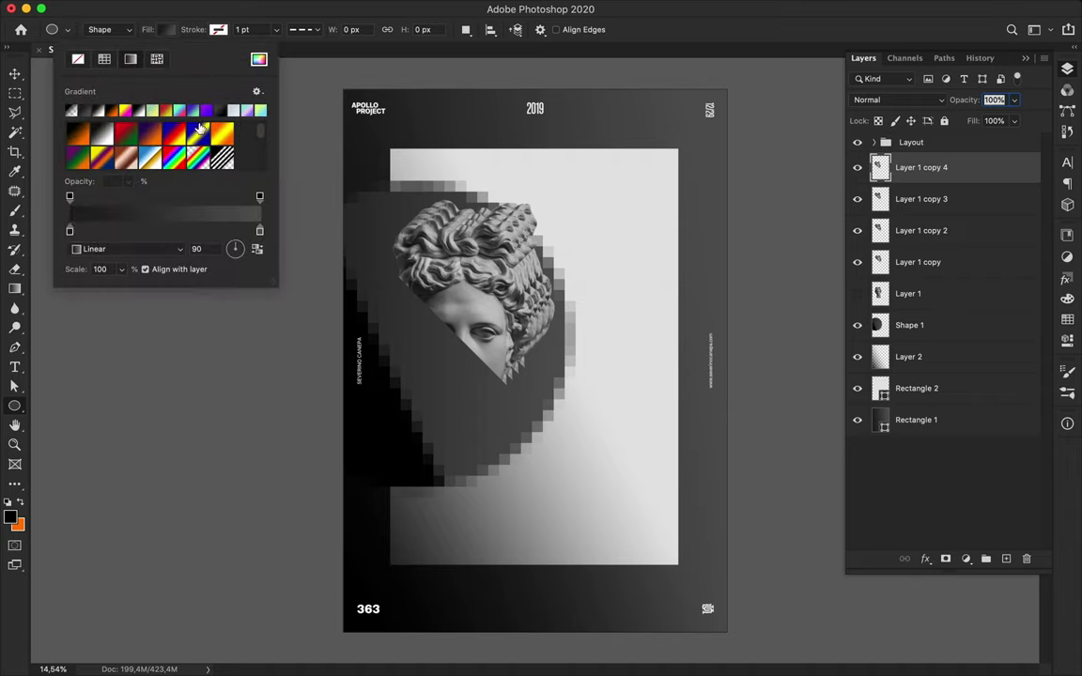
Set the gradient's left stop to red and right stop to yellow
double_click(70, 231)
key("Return")
double_click(259, 231)
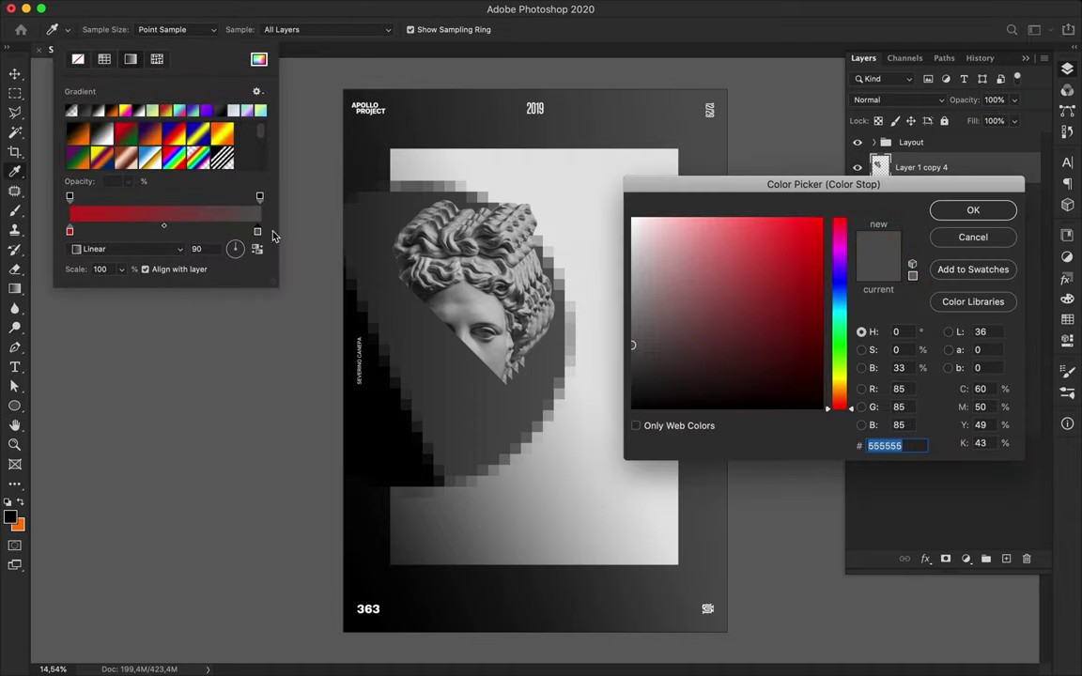
left_click_drag(839, 404, 838, 375)
left_click(795, 254)
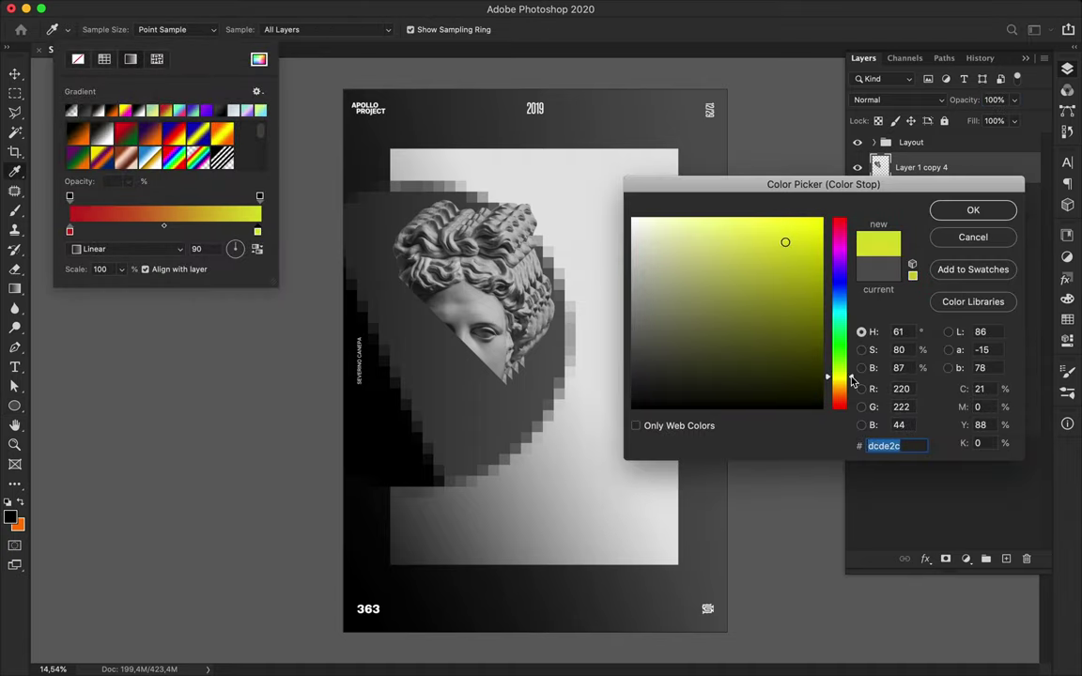
key("Return")
Add blue and purple stops in the middle of the gradient
double_click(149, 231)
left_click_drag(839, 266, 839, 293)
left_click(788, 228)
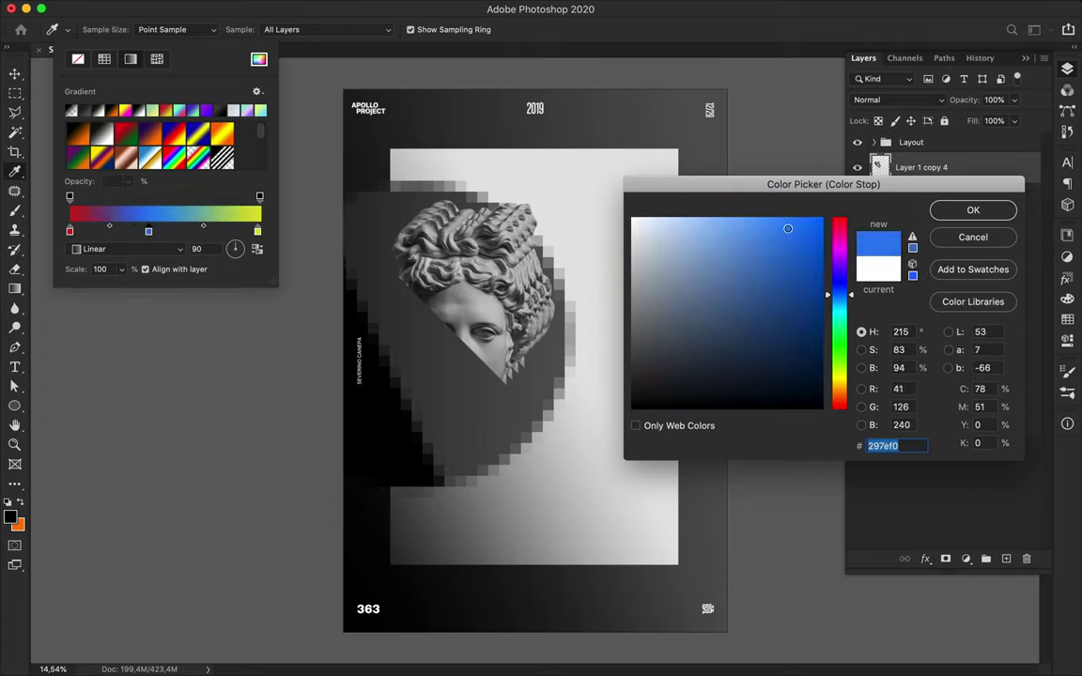
key("Return")
double_click(196, 231)
left_click(779, 244)
key("Return")
Add an orange stop near the left and draw a trial gradient circle
double_click(117, 231)
left_click_drag(838, 413, 838, 394)
left_click(785, 251)
key("Return")
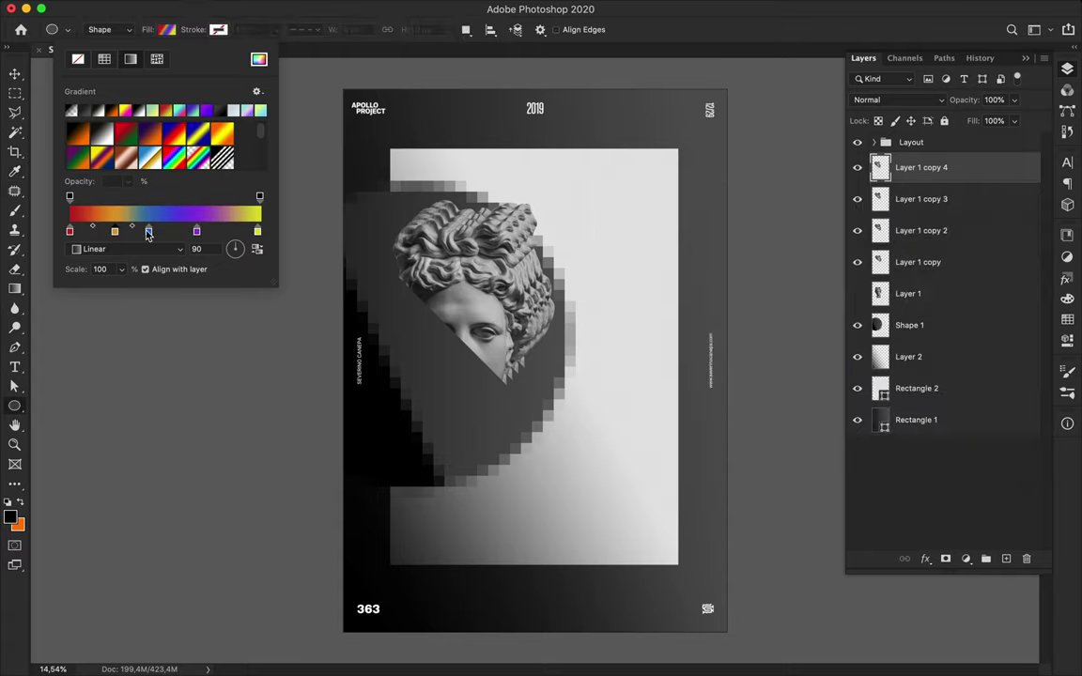
mouse_move(521, 233)
left_mouse_down()
mouse_move(640, 349)
mouse_move(598, 322)
left_mouse_up()
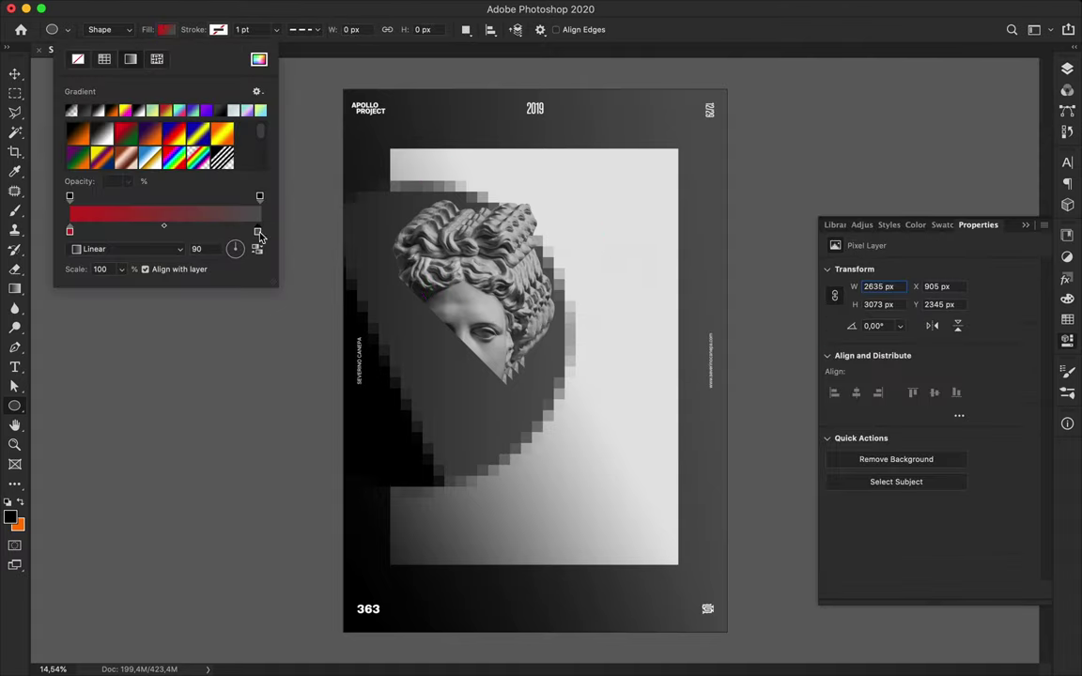
Recolour the right stop yellow and middle stop gold, then draw the circle beside the bust
double_click(257, 231)
left_click(778, 234)
key("Return")
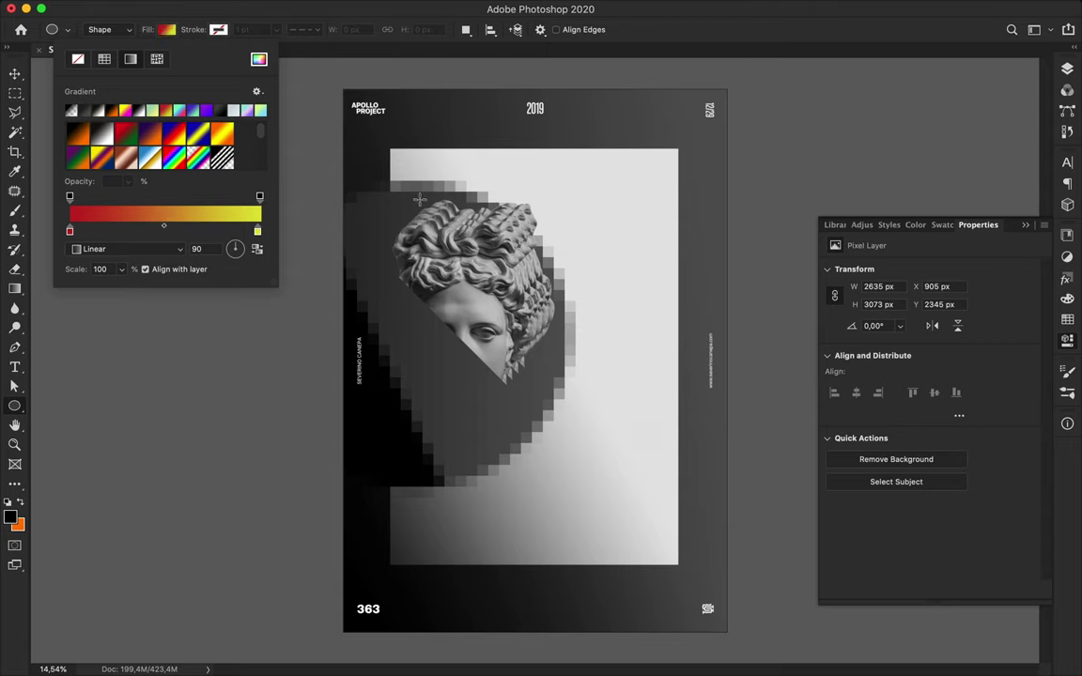
double_click(161, 231)
left_click_drag(838, 367, 838, 385)
left_click(771, 279)
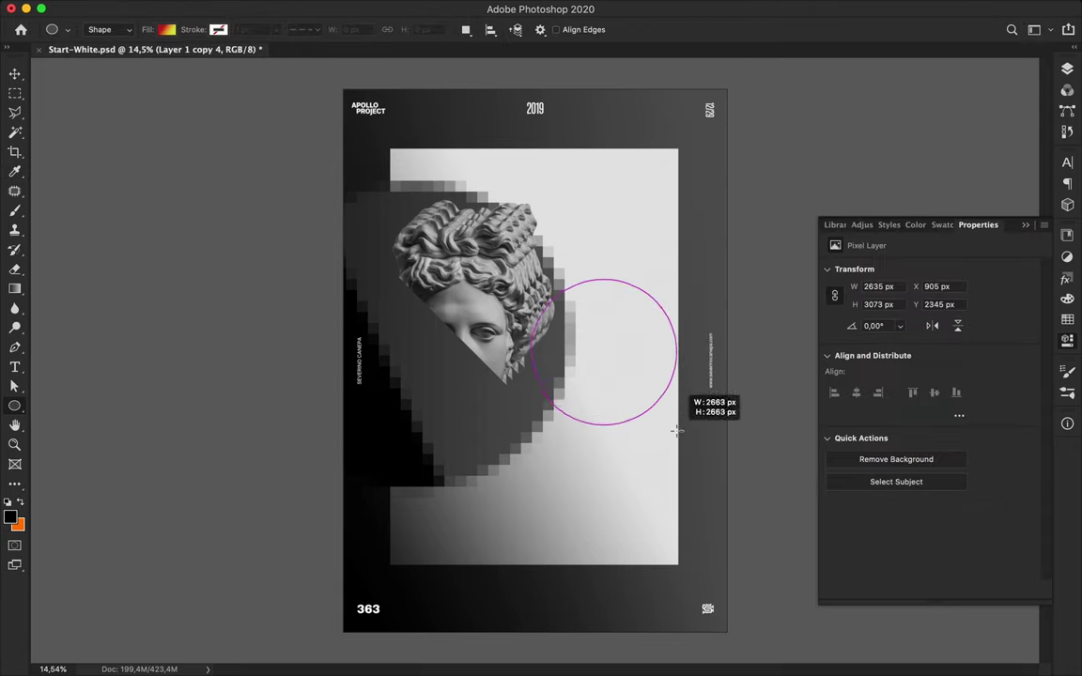
left_click_drag(532, 280, 675, 424)
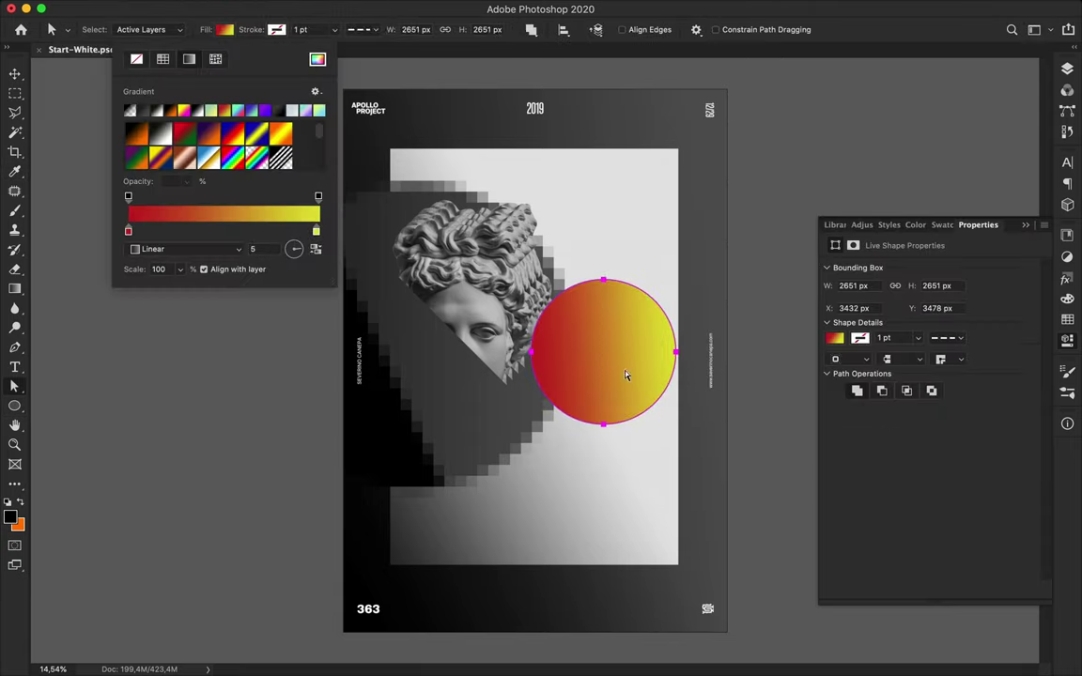
Move Ellipse 1 beneath the top bust slice and drag it left behind the hair
key("Escape")
key("v")
left_click(1067, 68)
left_click_drag(930, 167, 930, 214)
left_click_drag(625, 327, 553, 269)
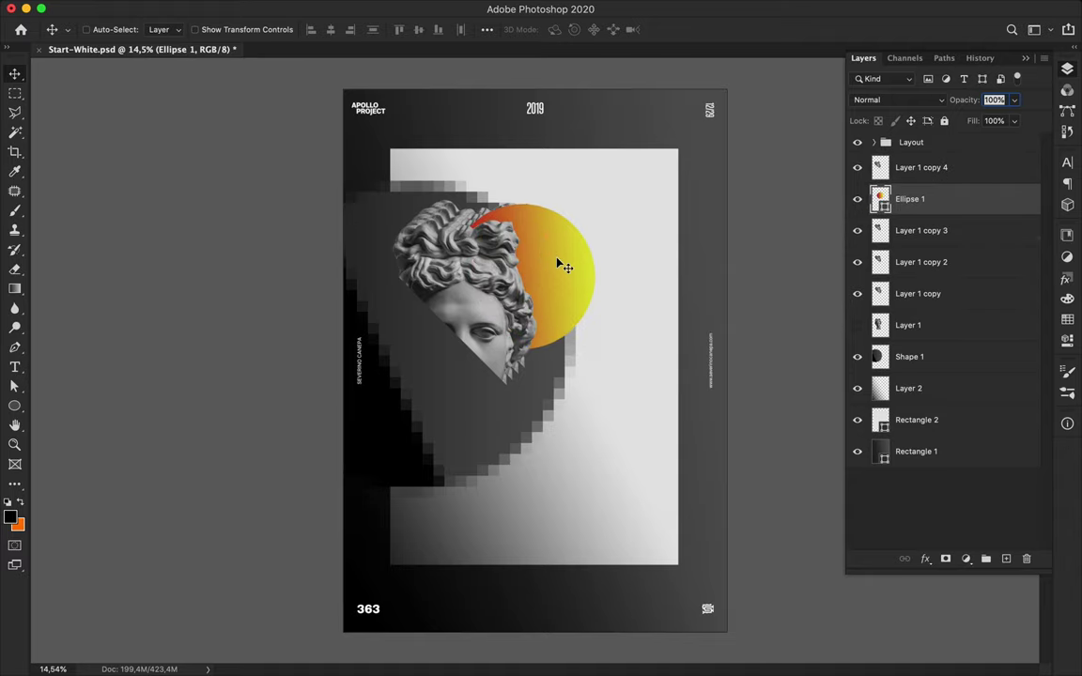
scroll(568, 293, "up", 2)
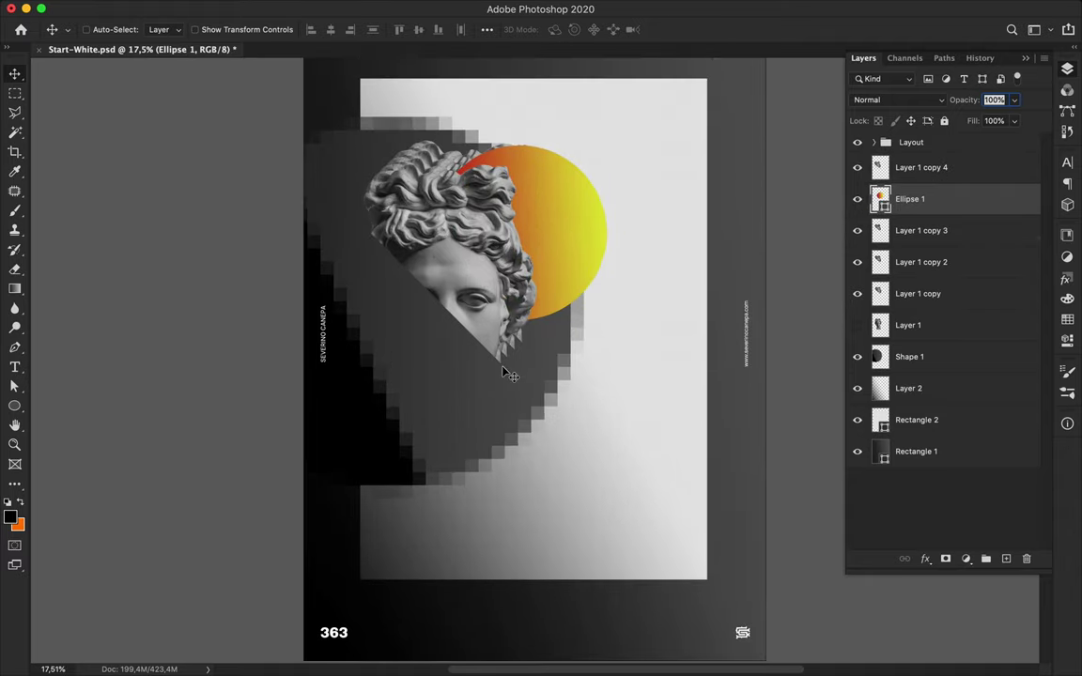
Add white APOLLO text and enlarge it so it runs off the left edge
key("t")
left_click(582, 380)
type("APOLLO")
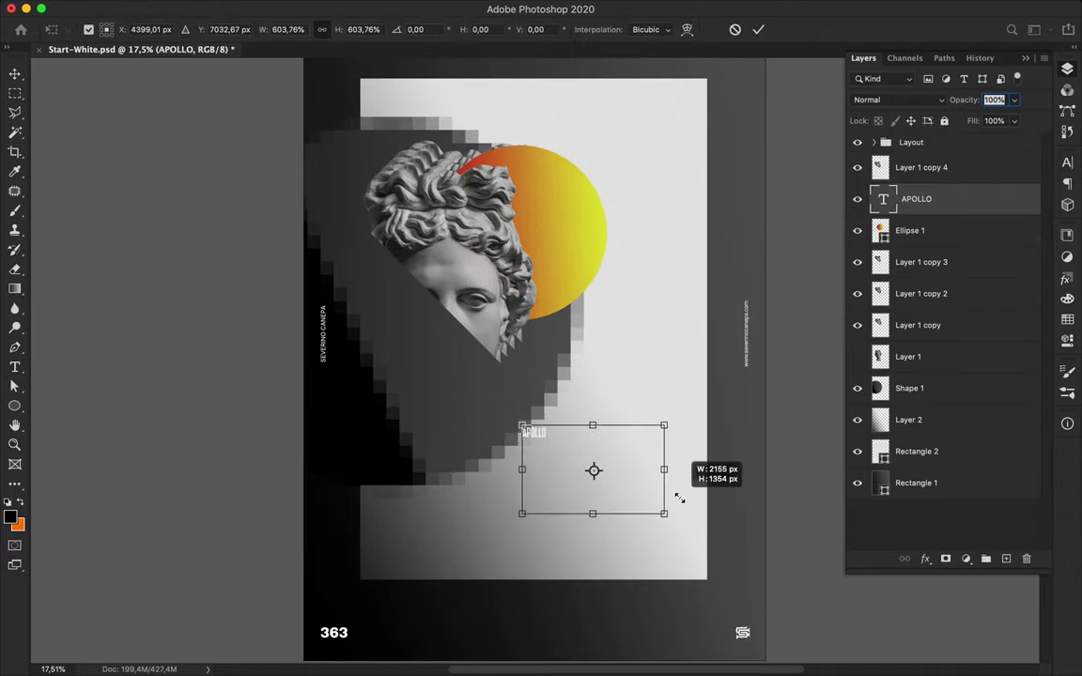
key("Escape")
key("v")
left_click_drag(631, 377, 421, 429)
Duplicate APOLLO twice at the upper right, stacked under the light rectangle
scroll(526, 404, "down", 1)
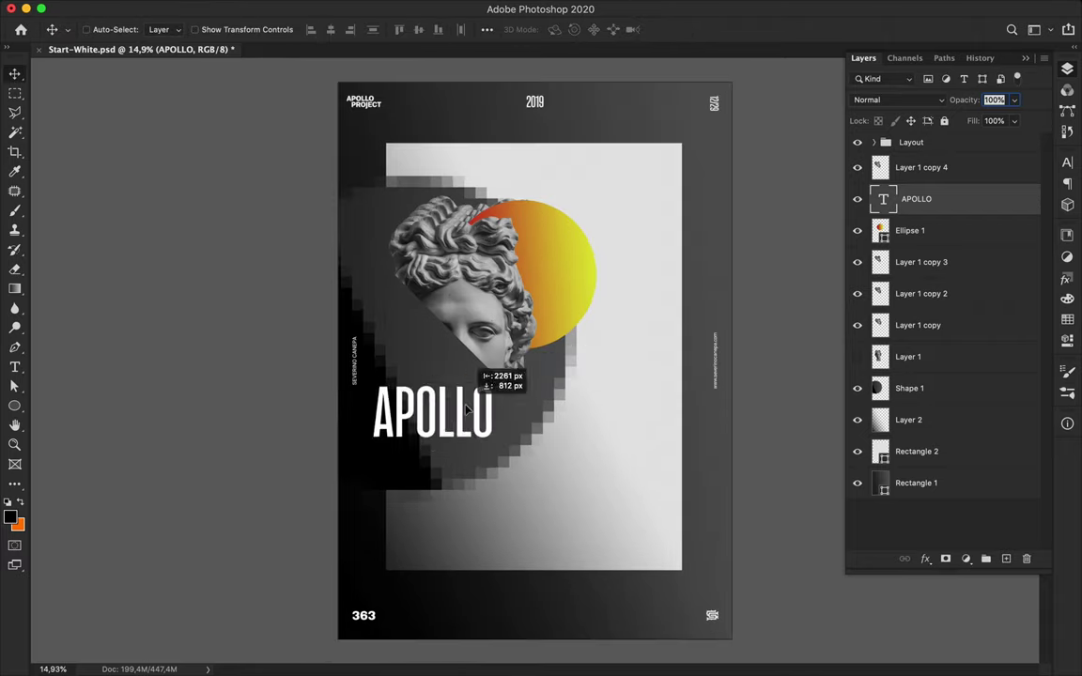
left_click_drag(420, 429, 732, 235, "alt")
left_click_drag(925, 199, 939, 499)
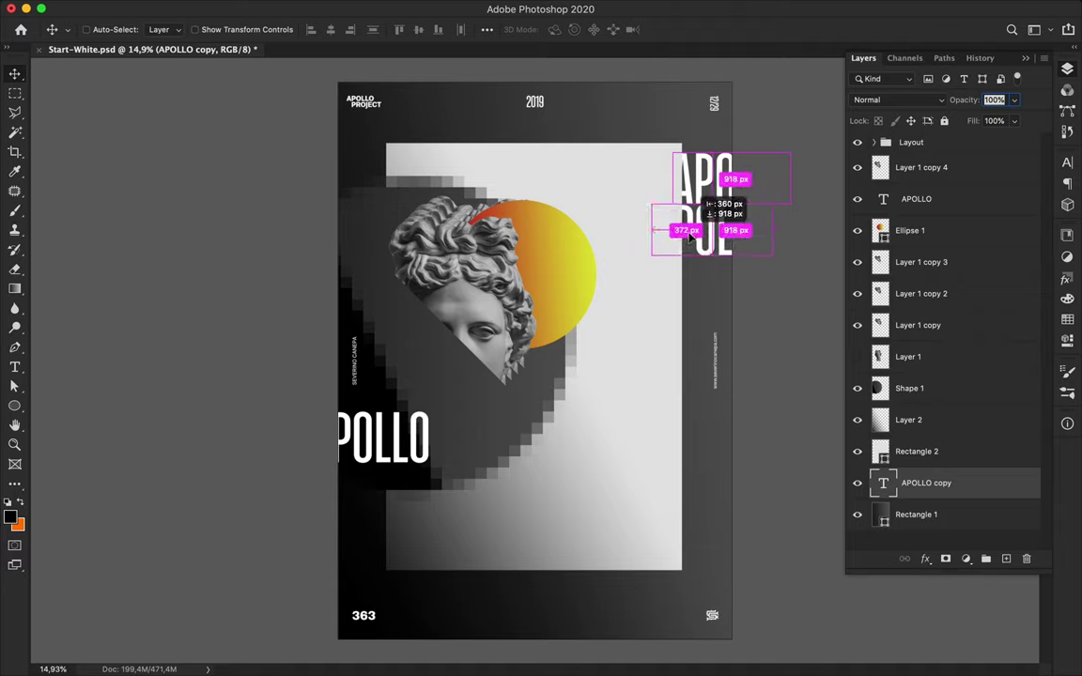
left_click_drag(690, 237, 691, 236, "alt")
Add a Levels adjustment layer above the top bust slice
left_click(882, 169)
left_click(965, 559)
left_click(986, 607)
left_click_drag(850, 381, 865, 381)
Set Levels to 22 / 1.00 / 221 and clip a copy onto a head layer
left_click_drag(1030, 381, 1007, 381)
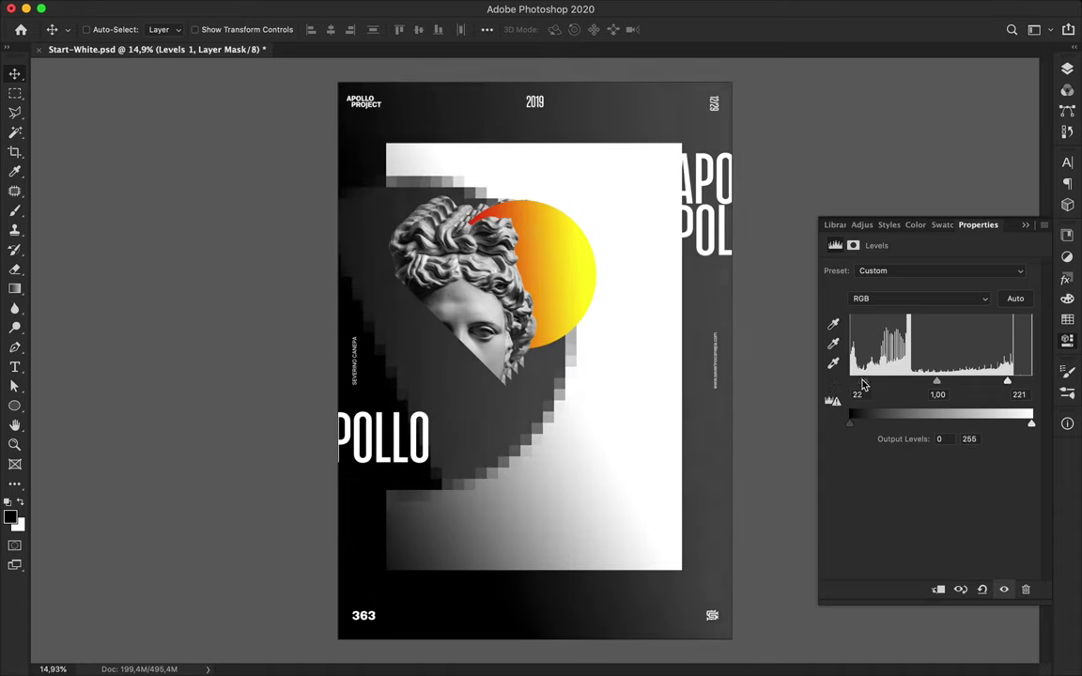
left_click(1067, 68)
mouse_move(956, 167)
left_mouse_down("alt")
mouse_move(979, 273)
mouse_move(939, 405)
mouse_move(954, 467)
left_mouse_up("alt")
left_click(953, 309, "alt")
Merge each Levels copy into its head layer, through Layer 1 copy 4
key("ctrl+e")
left_click(959, 420, "shift")
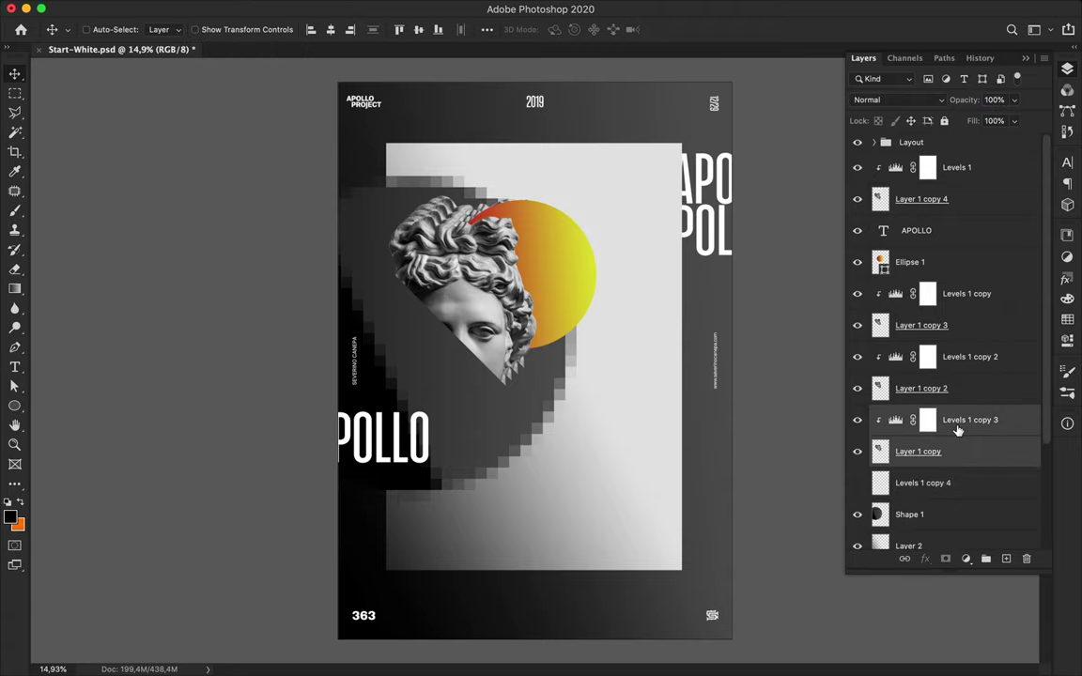
key("ctrl+e")
left_click(957, 357, "shift")
key("ctrl+e")
left_click(939, 325)
key("ctrl+e")
left_click(958, 199)
key("ctrl+e")
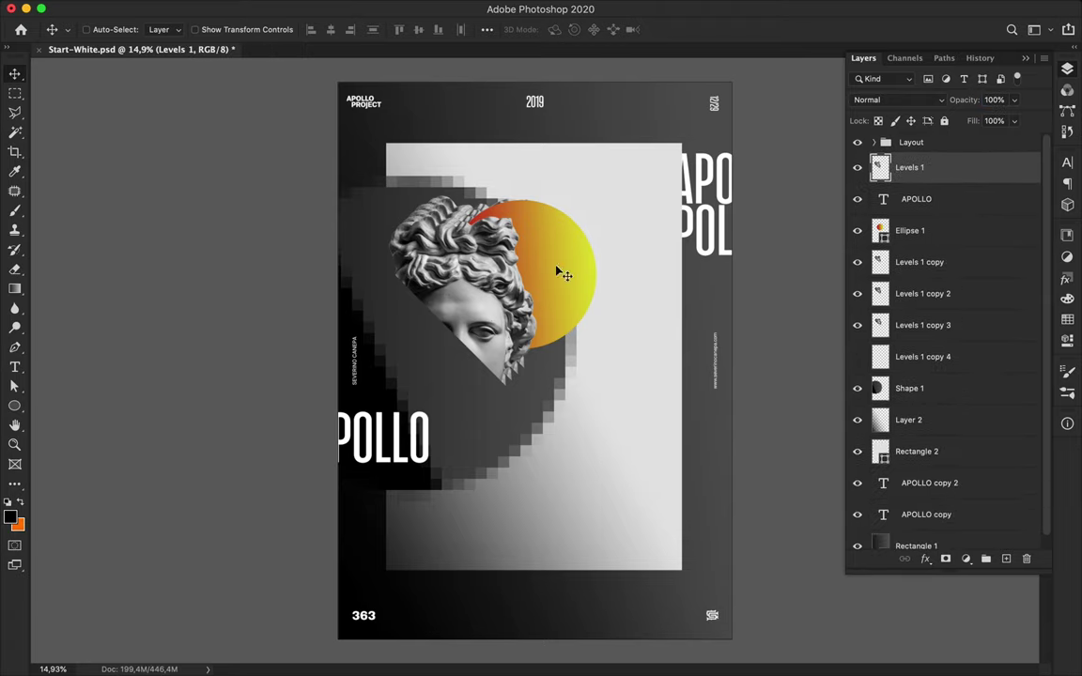
scroll(492, 369, "up", 1)
Make a small circle with no fill and a solid 3 pt white outline
left_click_drag(563, 301, 567, 277)
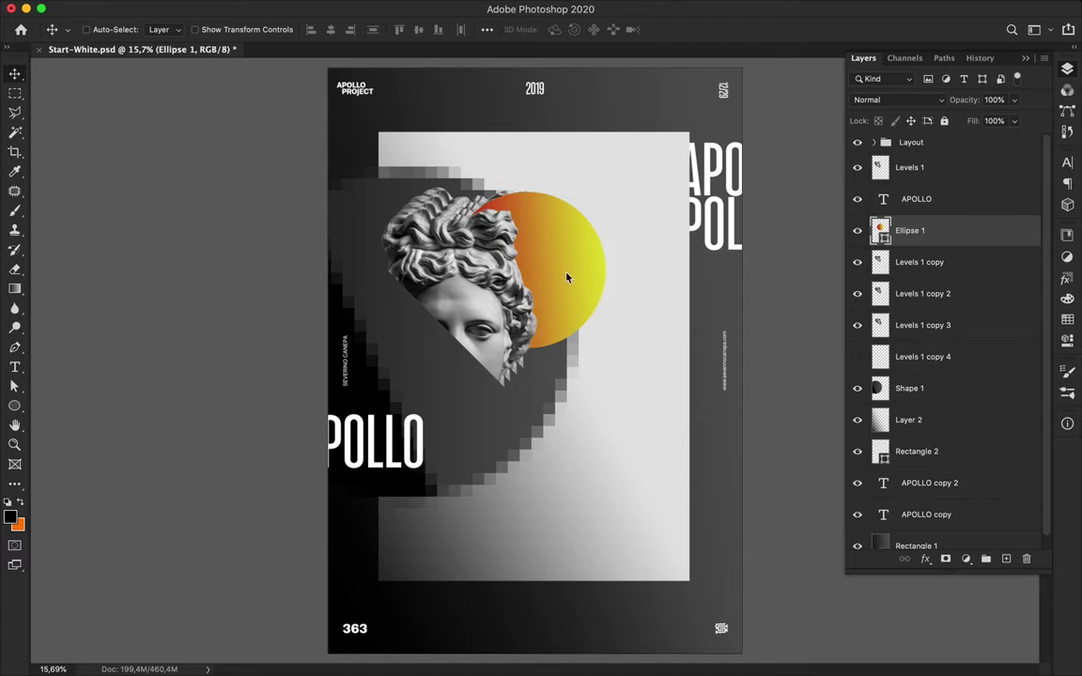
key("u")
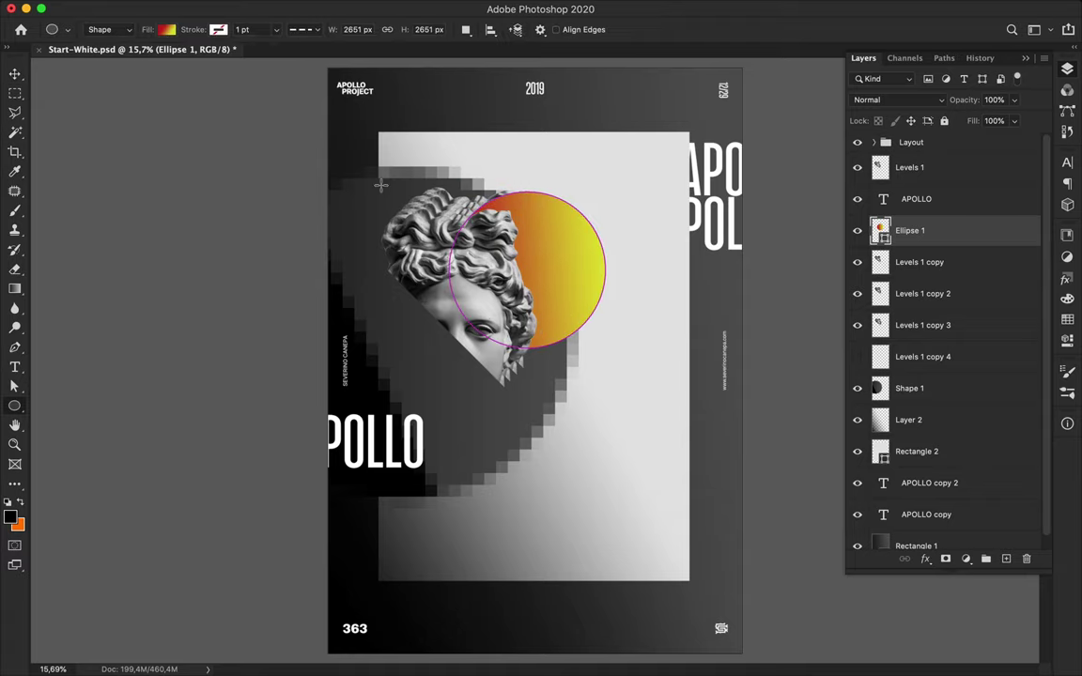
left_click(218, 30)
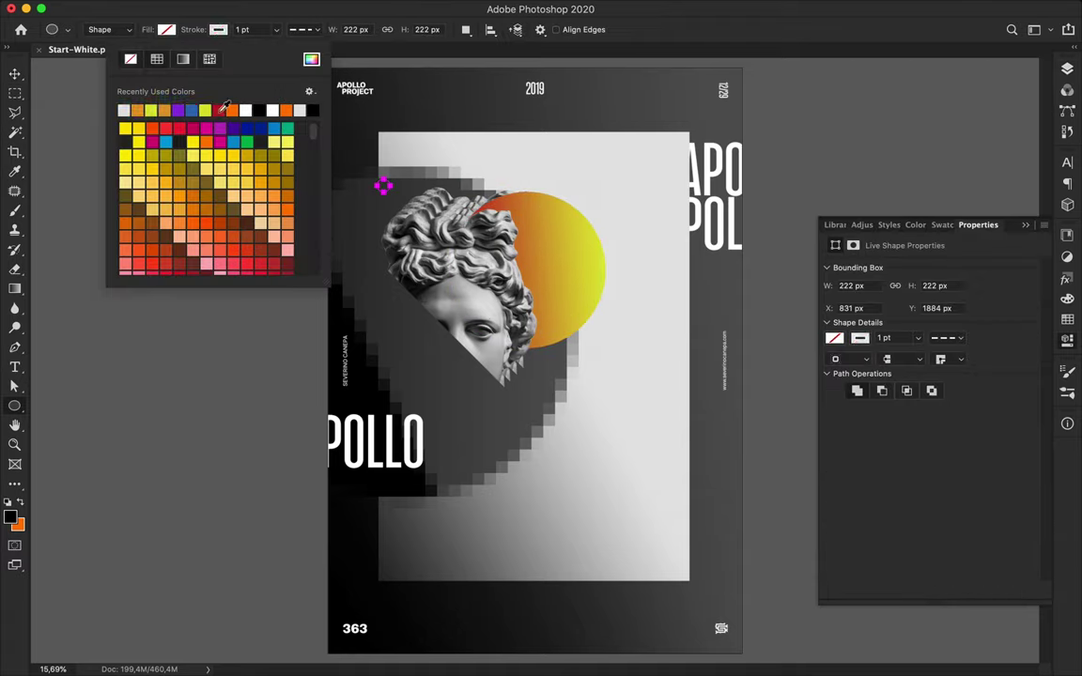
left_click(330, 76)
key("a")
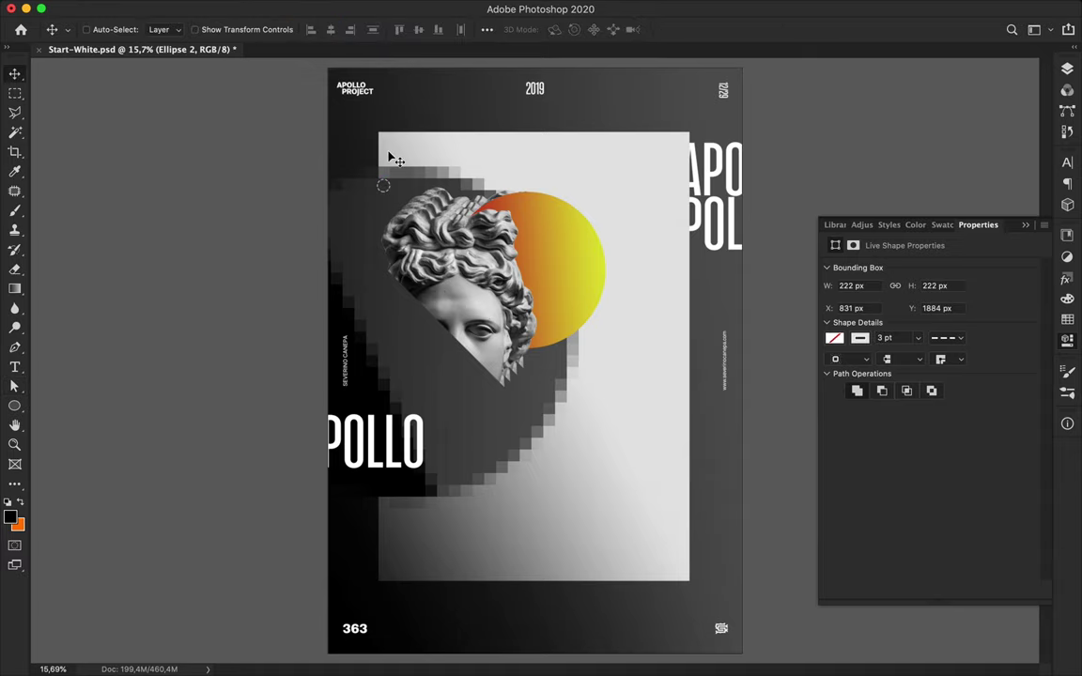
left_click(361, 29)
left_click(357, 80)
Duplicate the circle in vertical rows along the right edge and beside POLLO
key("ctrl+j")
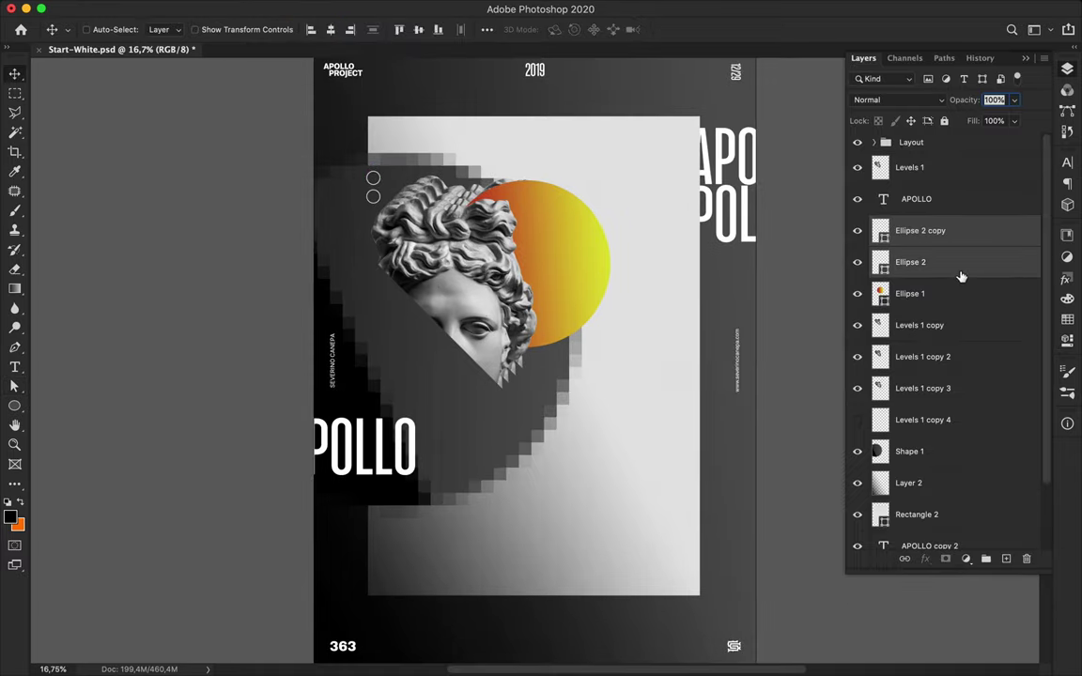
left_click_drag(706, 501, 710, 526)
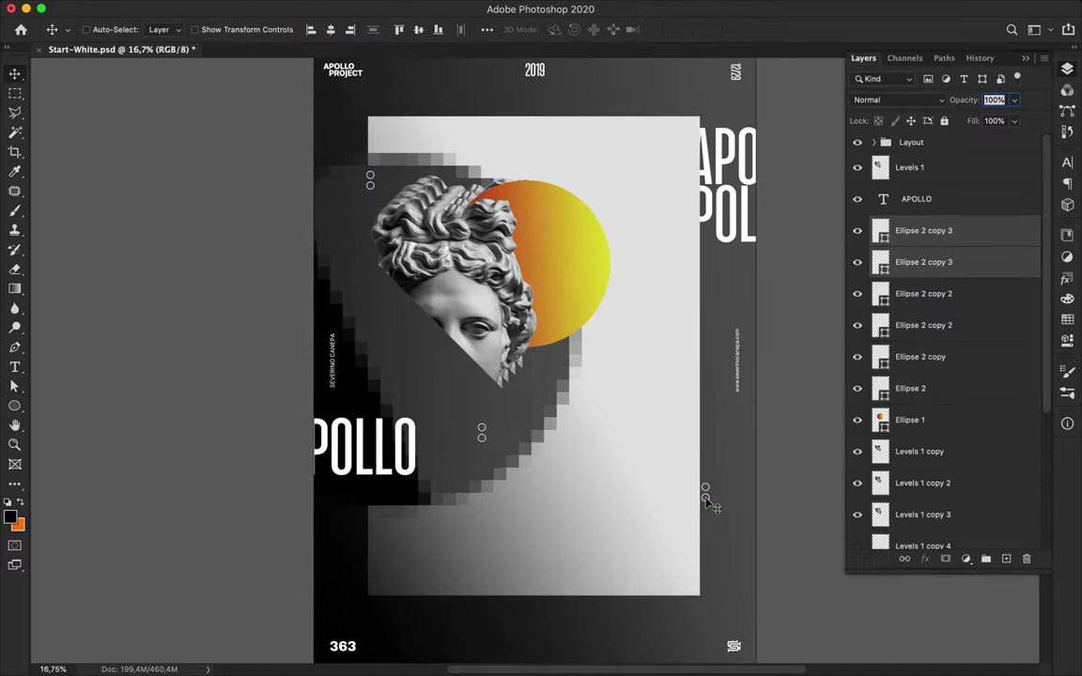
left_click_drag(711, 620, 358, 410)
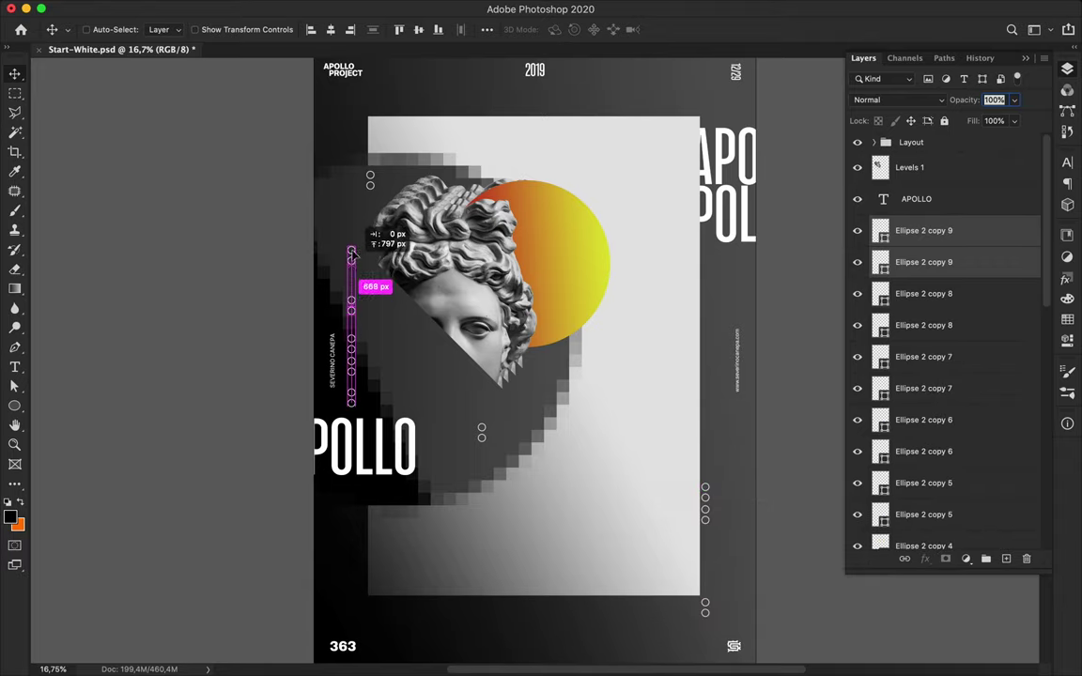
mouse_move(354, 228)
left_mouse_down()
mouse_move(688, 99)
mouse_move(570, 472)
left_mouse_up()
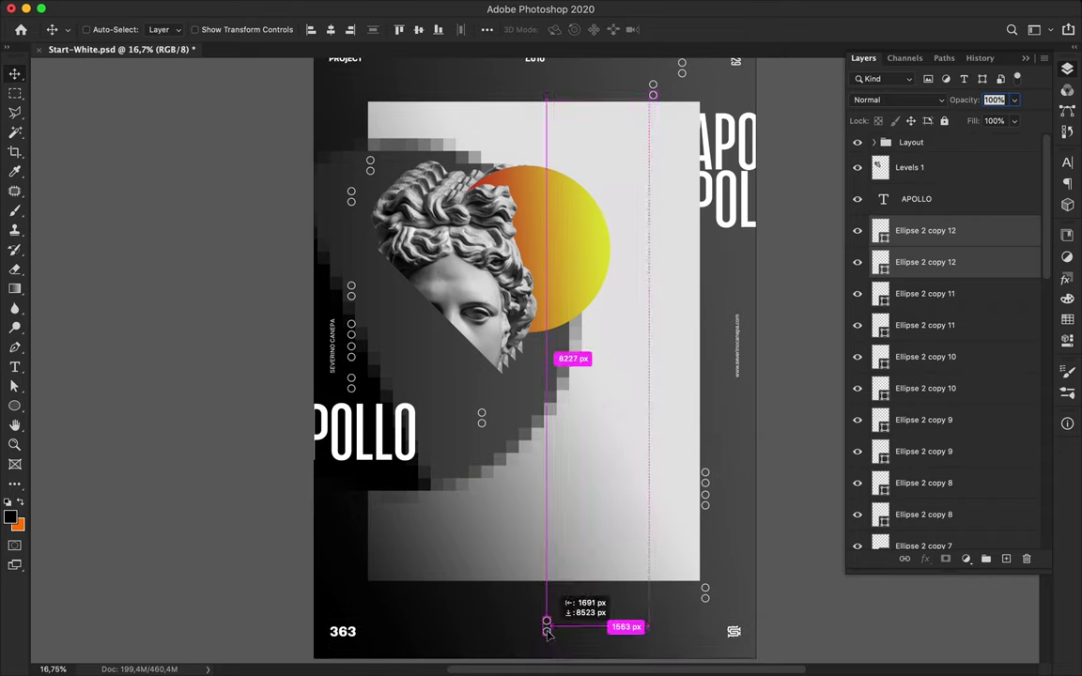
scroll(511, 386, "up", 2)
scroll(550, 439, "down", 2)
left_click(488, 350)
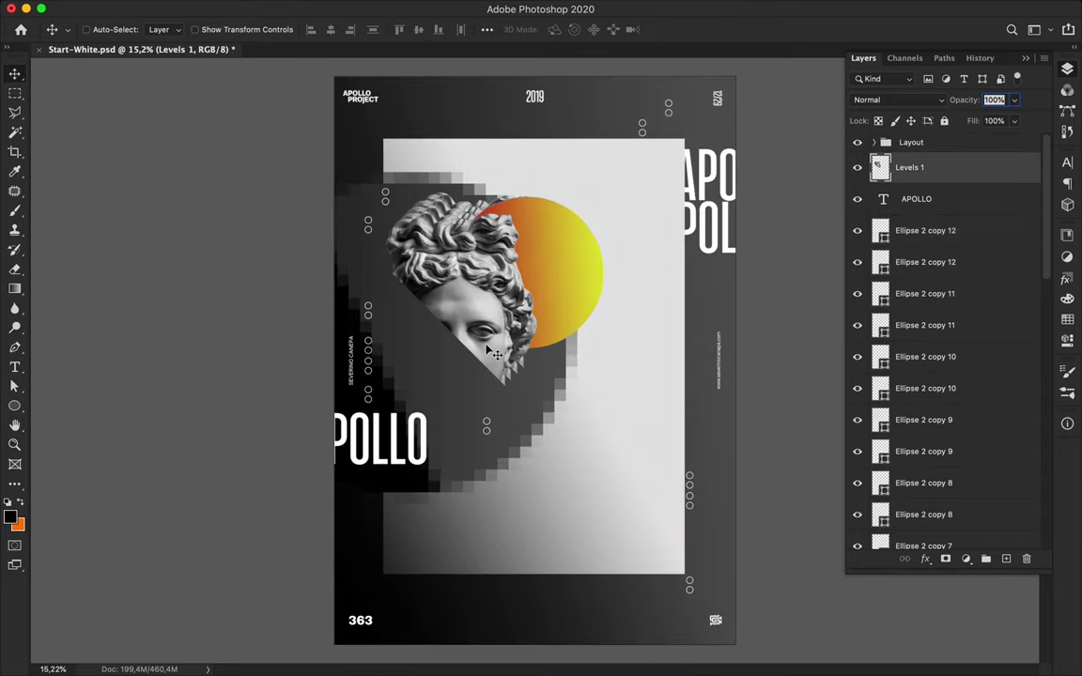
Add a smaller, upside-down copy of the Apollo head toward the bottom-right corner
left_click_drag(503, 350, 921, 346)
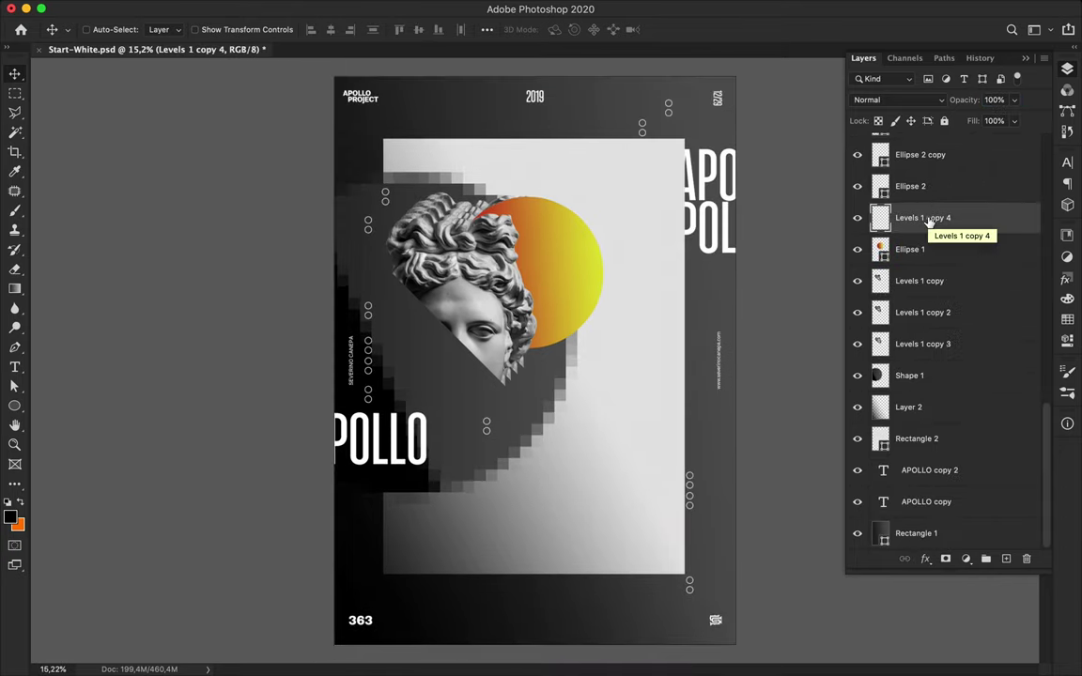
left_click_drag(923, 202, 893, 225)
mouse_move(502, 286)
left_mouse_down()
mouse_move(549, 479)
mouse_move(651, 520)
left_mouse_up()
key("Return")
key("ctrl+t")
left_click_drag(676, 564, 657, 575)
key("Return")
mouse_move(628, 519)
left_mouse_down()
mouse_move(674, 570)
mouse_move(567, 458)
left_mouse_up()
Place another head copy in the middle of the poster among the circles
left_click_drag(888, 148, 902, 413)
mouse_move(486, 378)
left_mouse_down()
mouse_move(538, 404)
mouse_move(553, 387)
left_mouse_up()
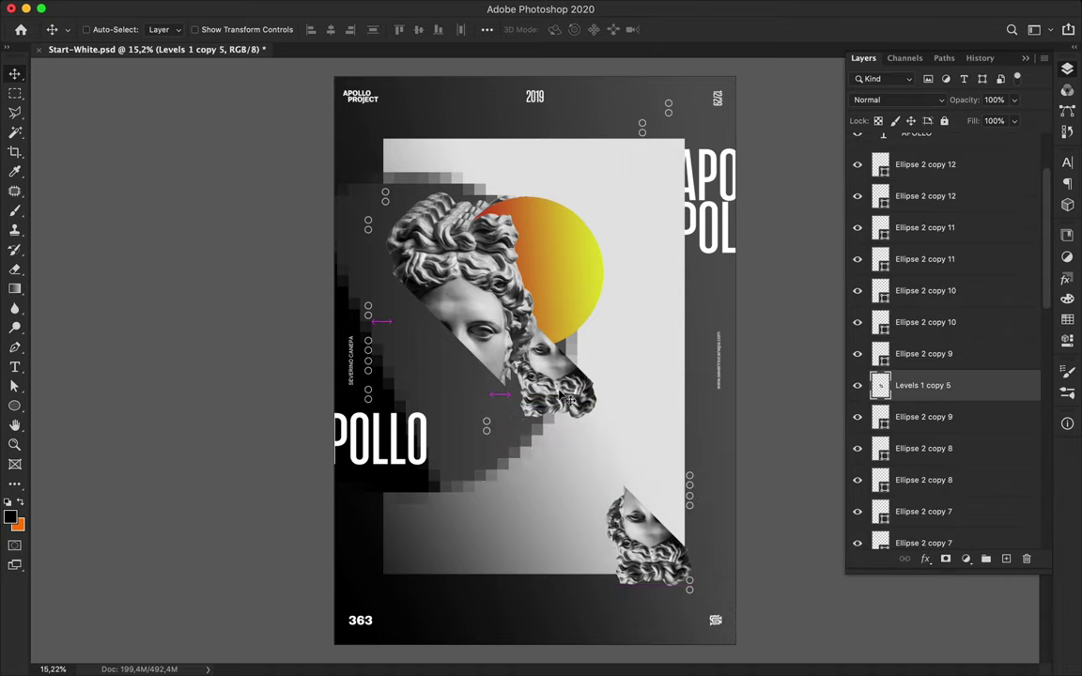
left_click_drag(920, 385, 902, 399)
Group the Ellipse circle layers together and start renaming the group
left_click(862, 330)
scroll(887, 319, "up", 5)
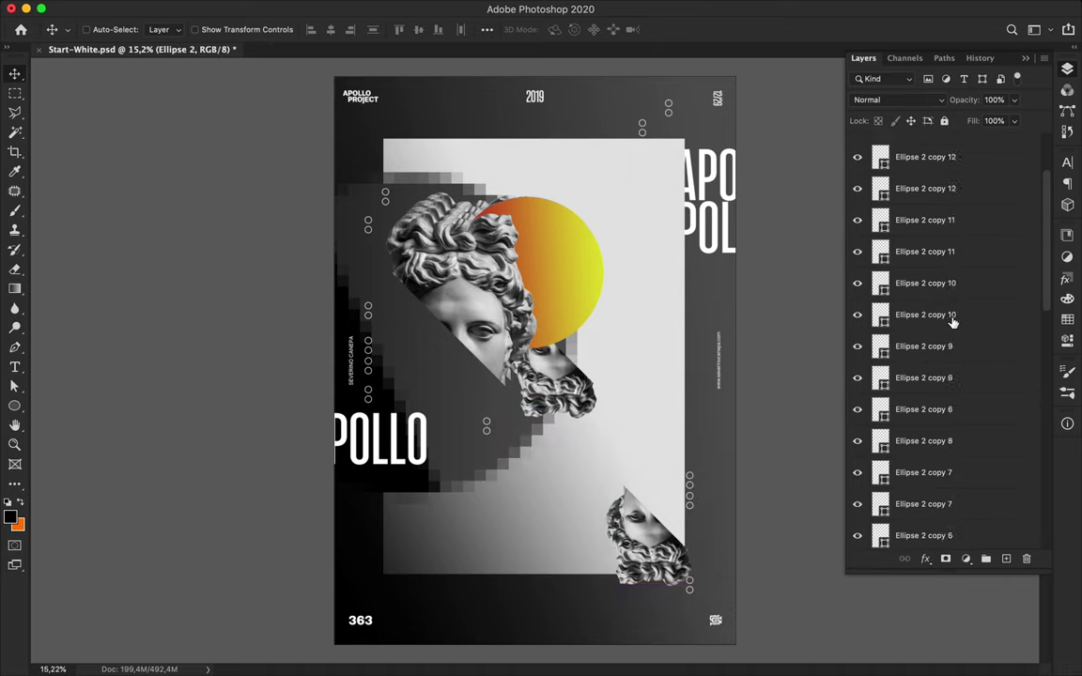
left_click(906, 217, "shift")
key("ctrl+g")
double_click(906, 217)
Finish naming the group Ellipse, then duplicate the head layer and enlarge it greatly
type("Ellipse")
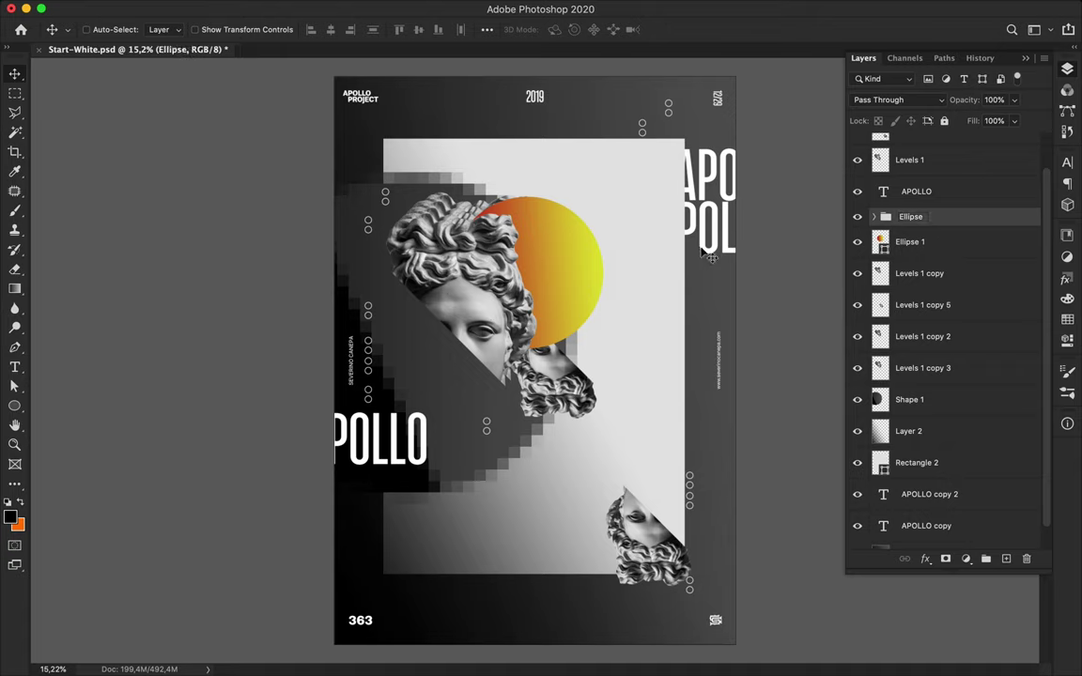
left_click(909, 160)
left_click_drag(451, 282, 404, 319, "alt")
key("ctrl+t")
left_click_drag(442, 393, 567, 571)
key("Return")
Apply the Mosaic pixelate filter and place the pixelated head copies behind the artwork
key("a")
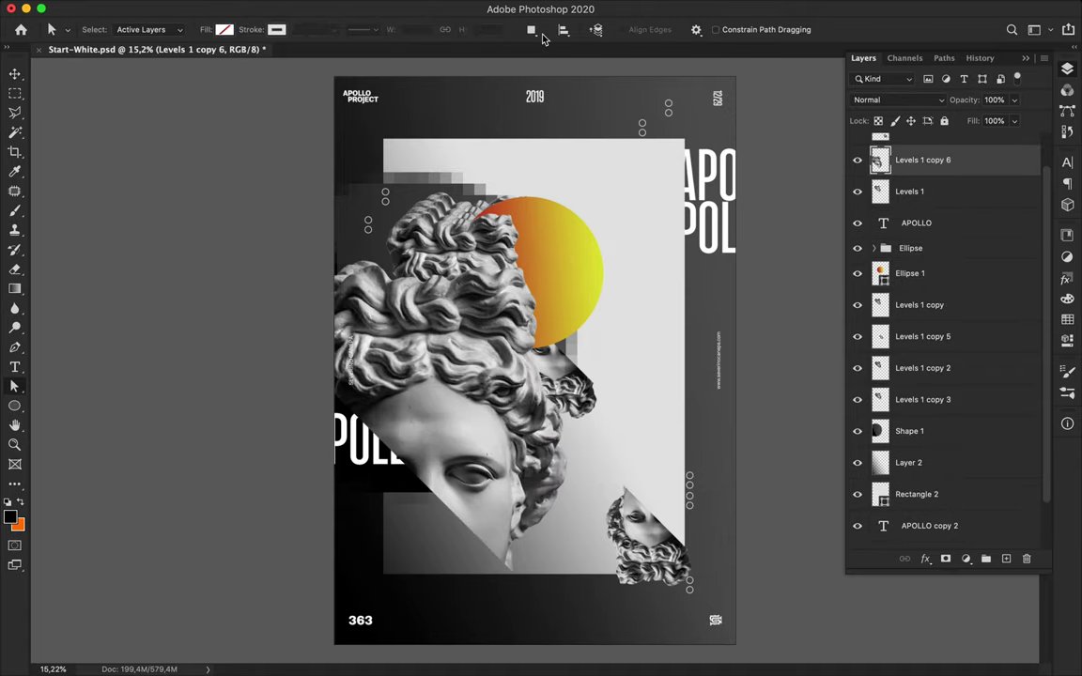
key("v")
left_click(355, 8)
left_click(610, 316)
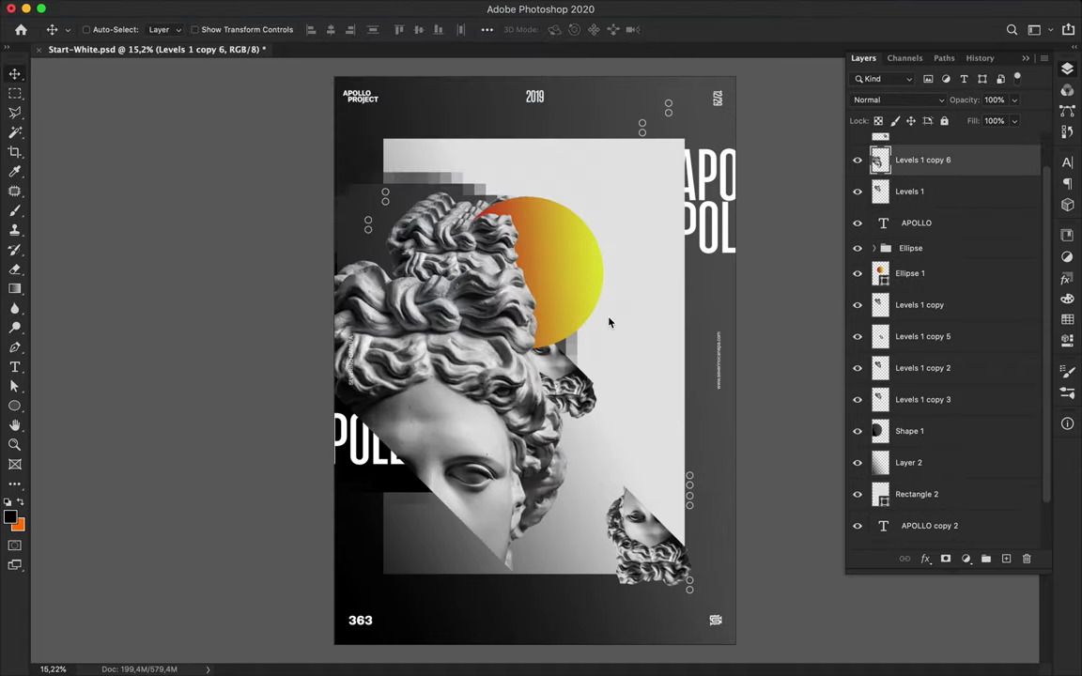
left_click_drag(923, 159, 923, 431)
left_click_drag(529, 449, 670, 449)
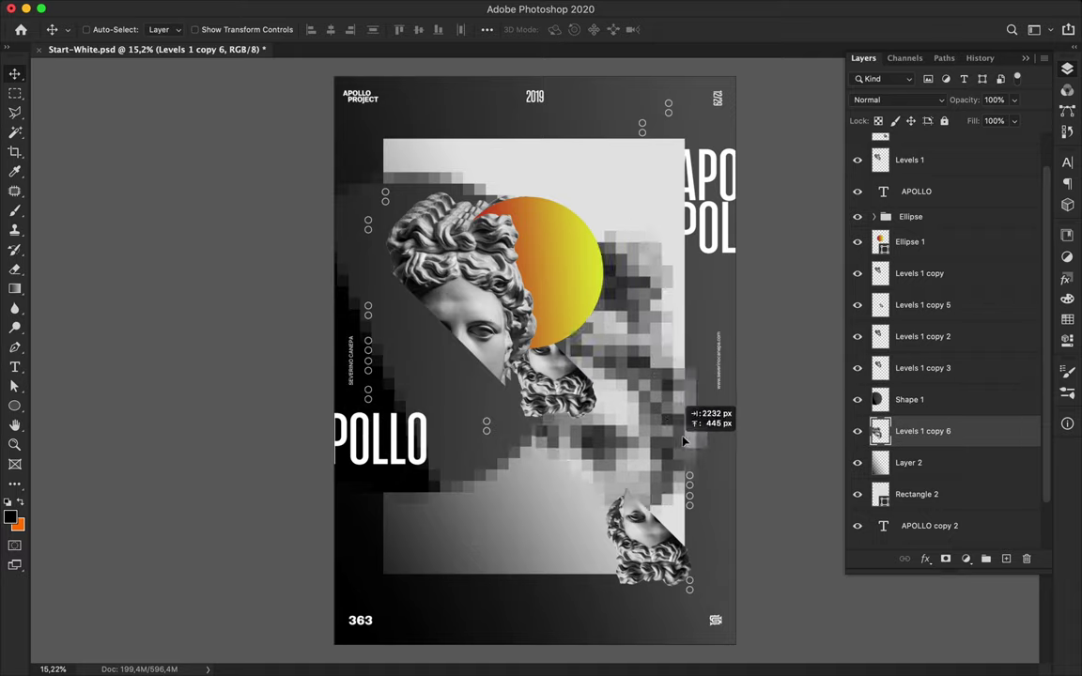
mouse_move(923, 431)
left_mouse_down()
mouse_move(923, 507)
mouse_move(924, 352)
left_mouse_up()
mouse_move(619, 394)
left_mouse_down()
mouse_move(496, 400)
mouse_move(502, 380)
mouse_move(521, 441)
left_mouse_up()
Copy a rectangular strip to Layer 3 and stretch it into a wide horizontal band
key("m")
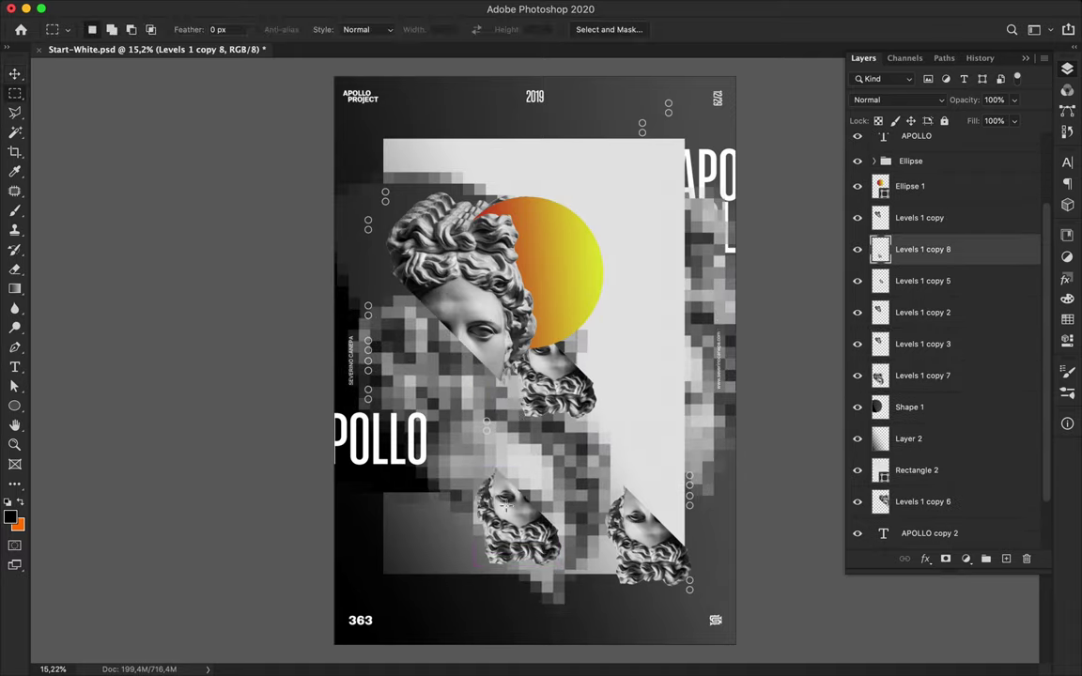
key("ctrl+z")
key("alt+period")
key("ctrl+j")
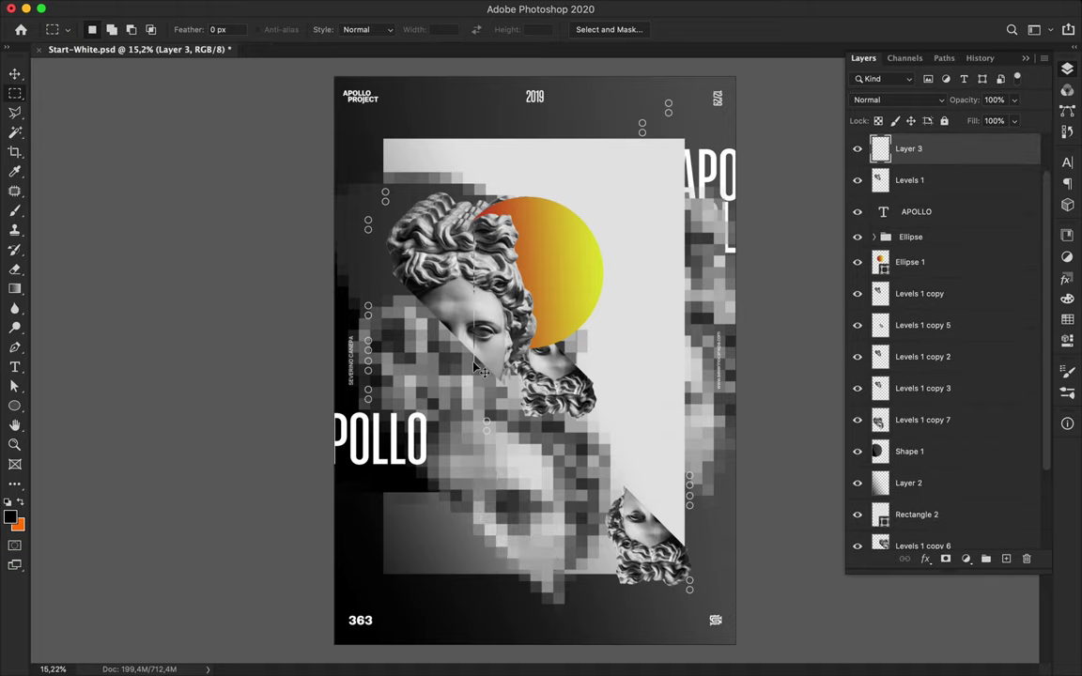
key("ctrl+t")
left_click_drag(477, 266, 681, 266)
key("Return")
key("v")
mouse_move(545, 266)
left_mouse_down()
mouse_move(599, 292)
mouse_move(455, 528)
left_mouse_up()
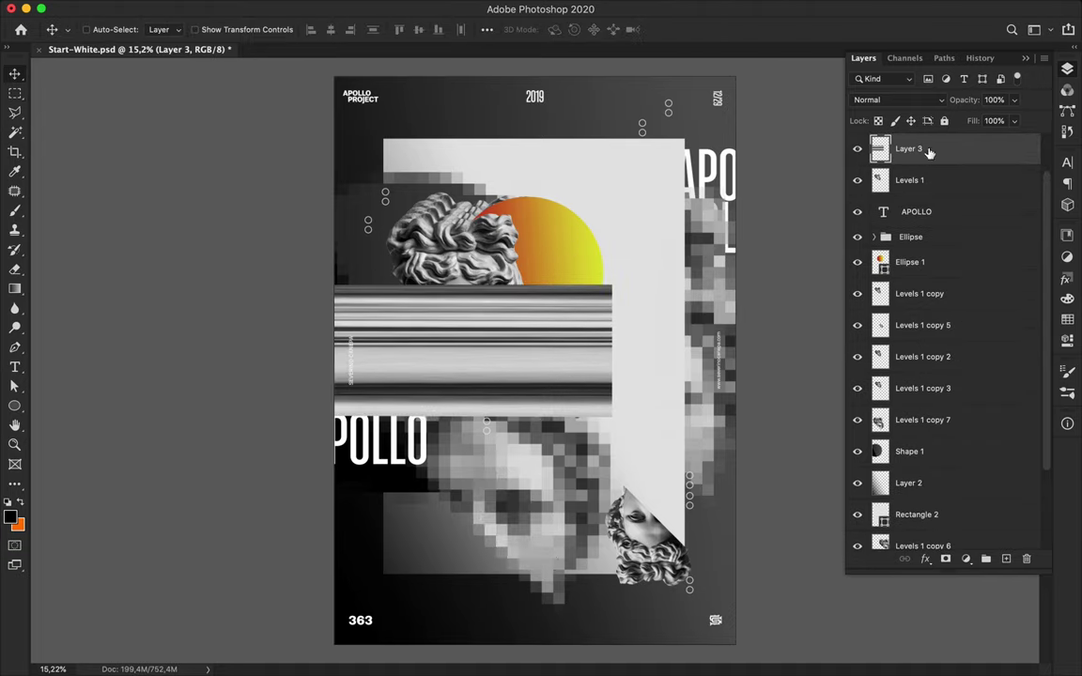
Move Layer 3 below Layer 2 and warp its band into a ribbon curving up to the right
left_click_drag(908, 148, 908, 498)
key("ctrl+t")
right_click(573, 564)
left_click(597, 494)
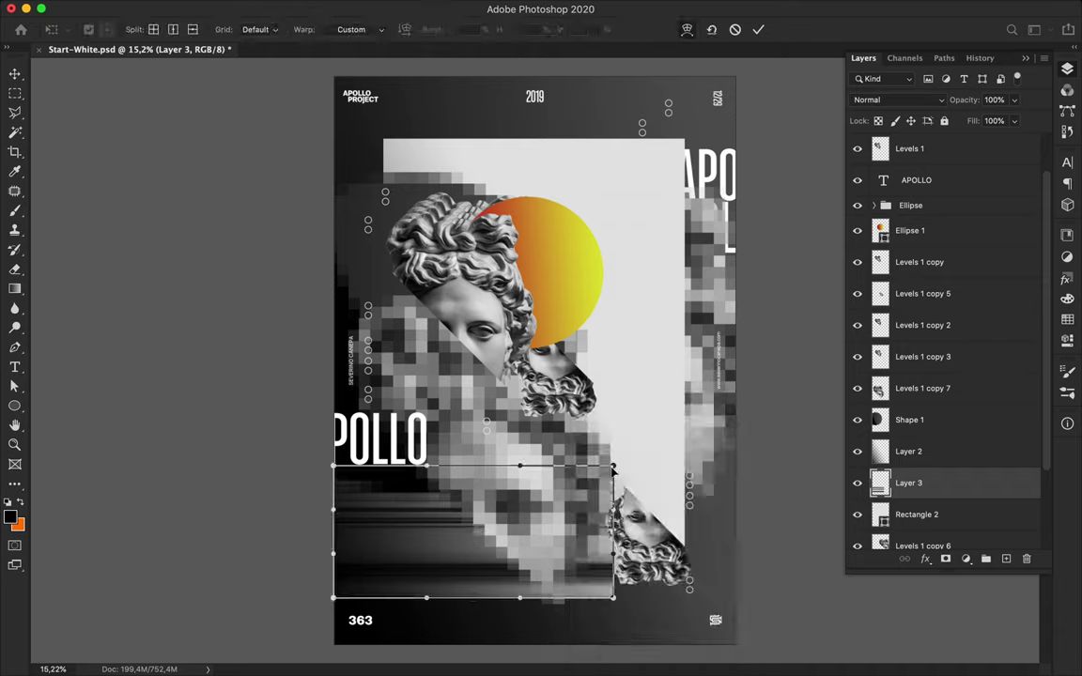
left_click_drag(613, 465, 692, 206)
left_click_drag(615, 511, 706, 317)
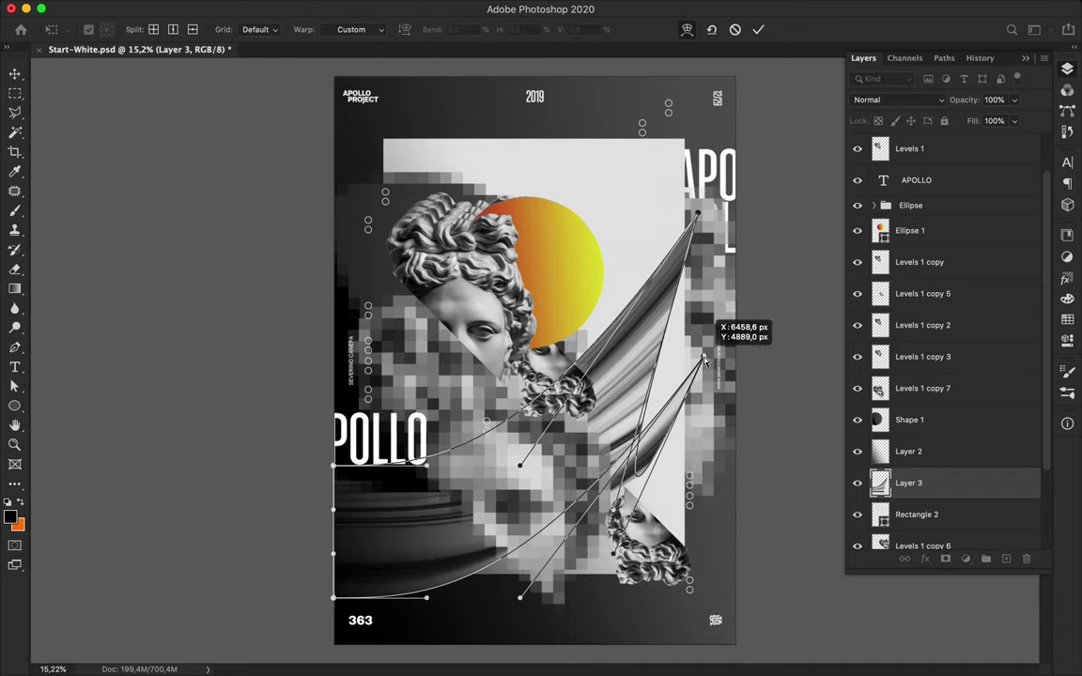
mouse_move(391, 418)
left_mouse_down()
mouse_move(661, 416)
mouse_move(708, 237)
mouse_move(708, 317)
left_mouse_up()
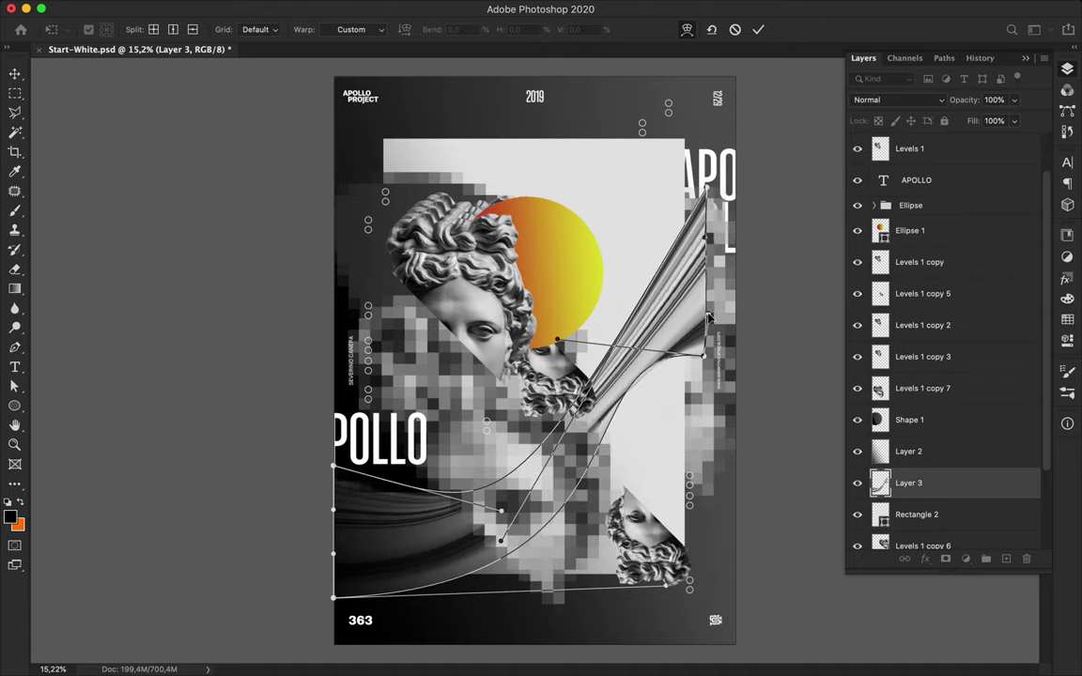
left_click_drag(664, 584, 657, 632)
left_click_drag(501, 510, 506, 537)
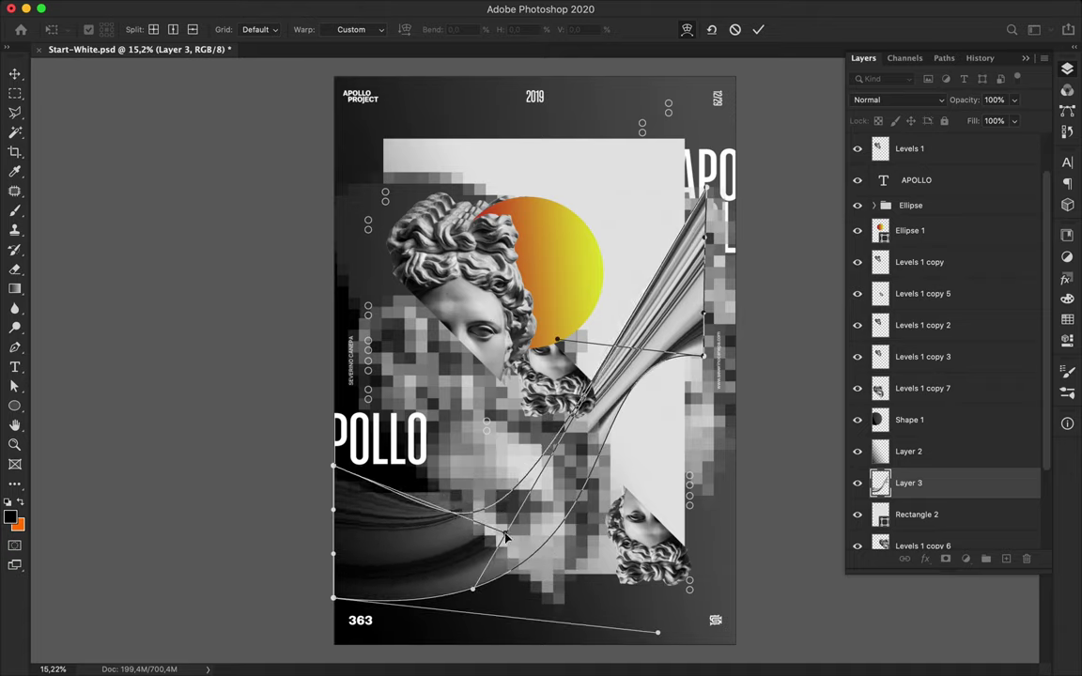
key("Return")
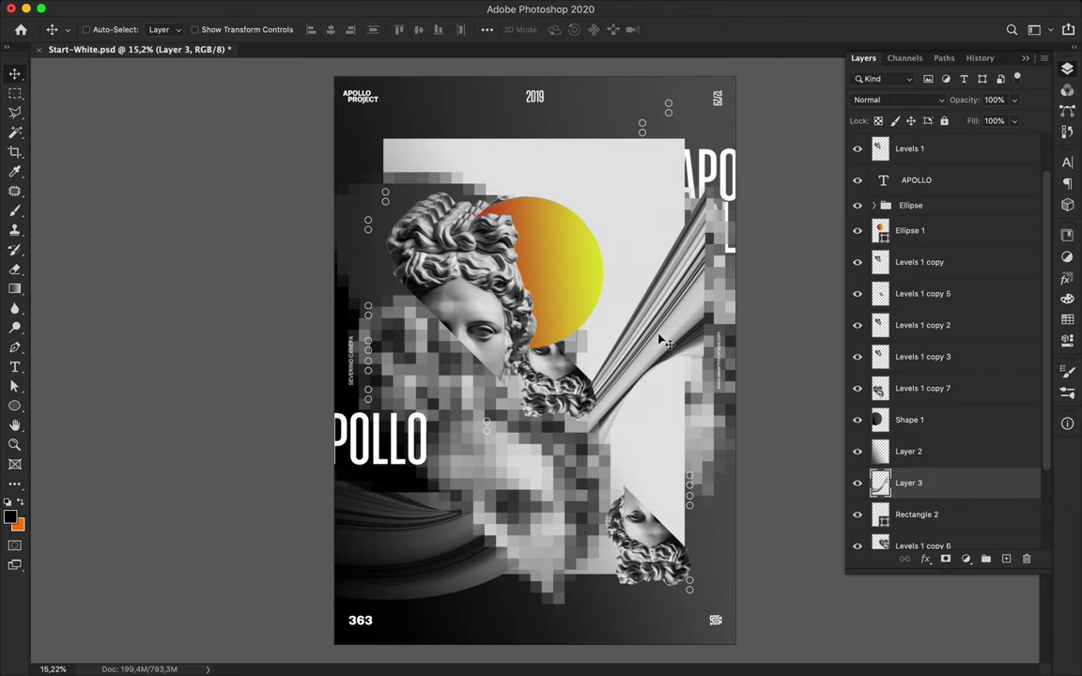
scroll(663, 341, "up", 2)
Draw a thin red rectangle bar below the POLLO text
left_click(166, 29)
left_click(105, 59)
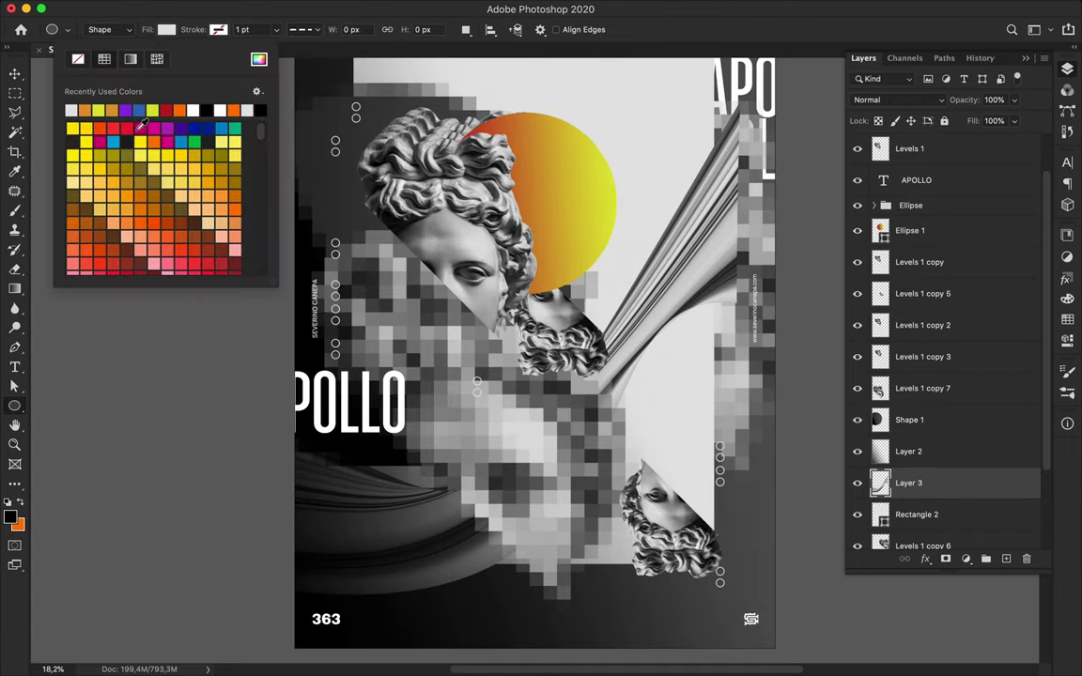
left_click(258, 59)
key("Return")
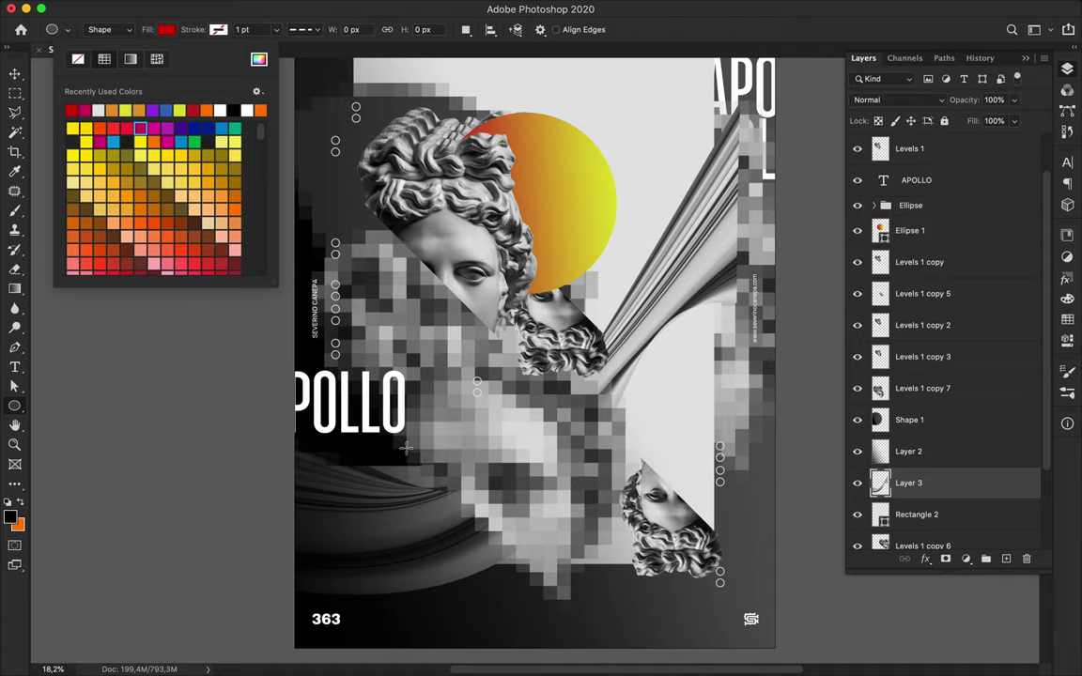
left_click(406, 448)
right_click(15, 406)
left_click(94, 404)
left_click_drag(389, 448, 427, 453)
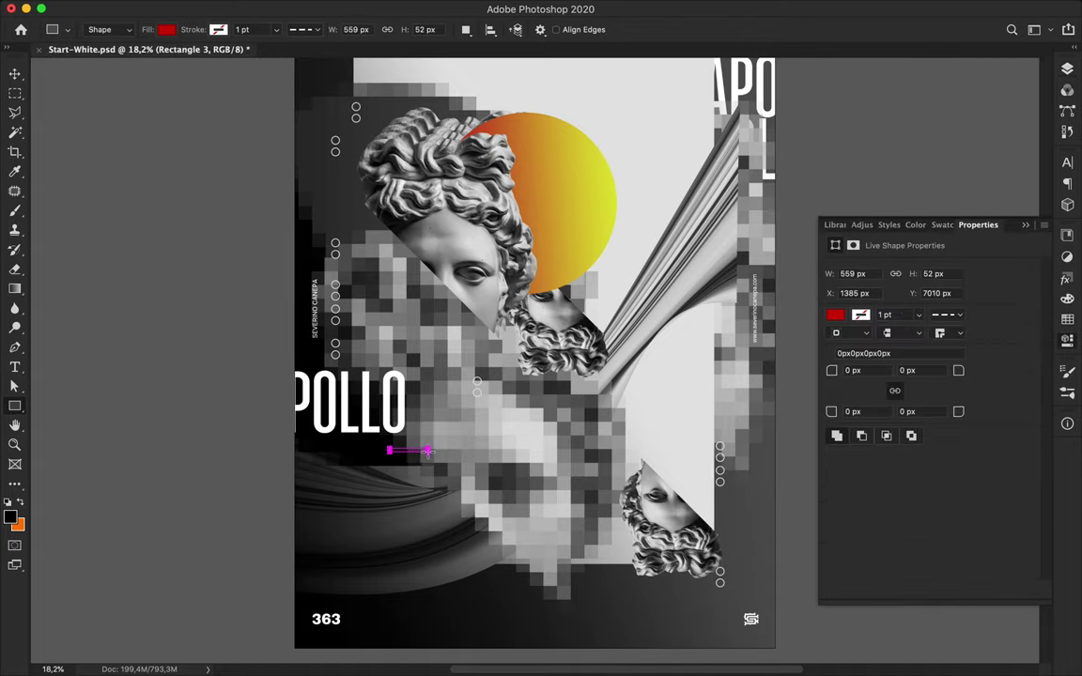
Duplicate the bar beside it as a longer black bar
key("v")
scroll(419, 458, "up", 3)
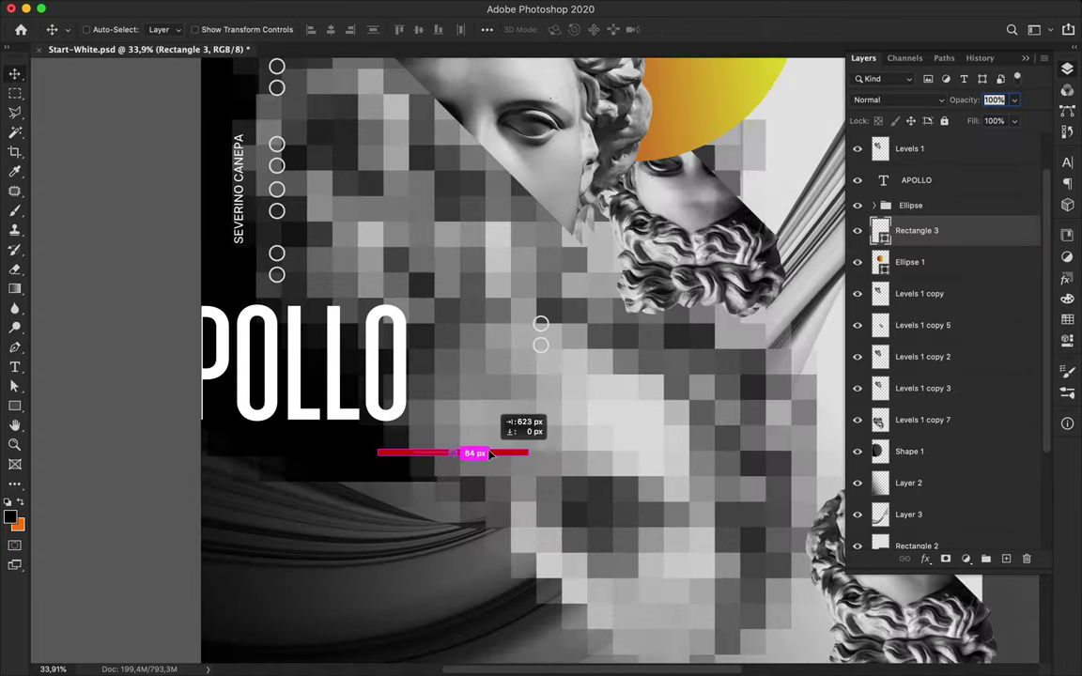
key("a")
left_click(223, 29)
left_click_drag(481, 454, 688, 450)
key("ctrl+t")
key("Return")
scroll(563, 451, "down", 3)
Add a short white dash at the right end of the black bar
key("v")
left_click(361, 436)
left_click_drag(361, 437, 567, 434)
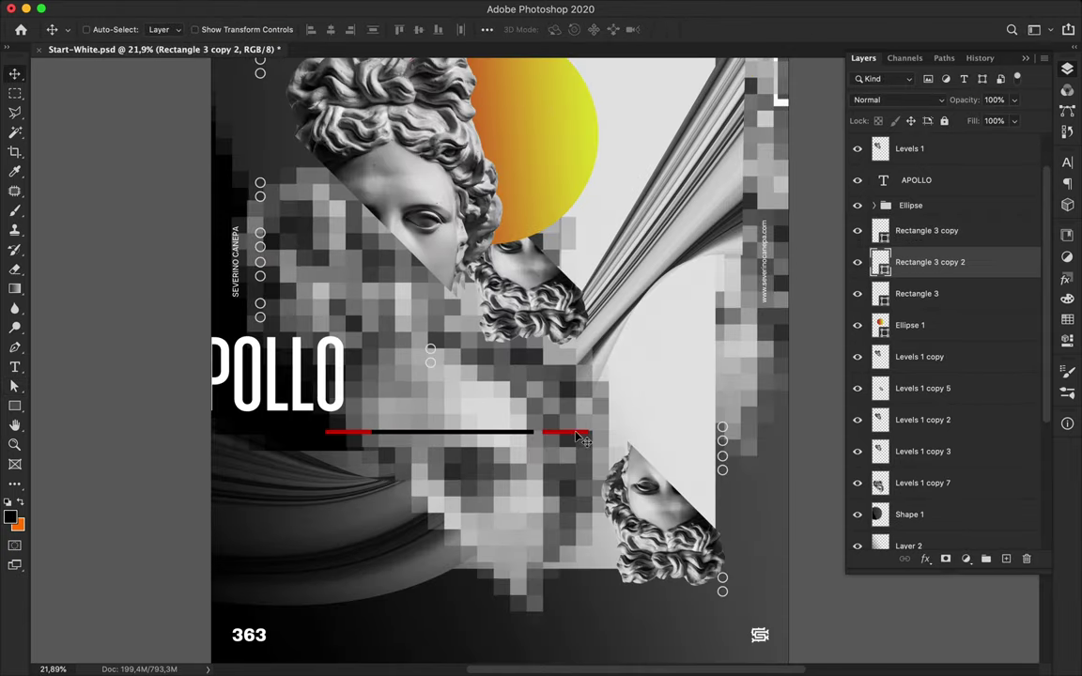
scroll(568, 435, "up", 3)
key("a")
left_click_drag(620, 465, 570, 465)
left_click(223, 29)
left_click(131, 98)
key("v")
Scatter several copies of the white dash around the poster
scroll(567, 406, "down", 2)
scroll(567, 406, "down", 1)
left_click_drag(567, 406, 548, 442)
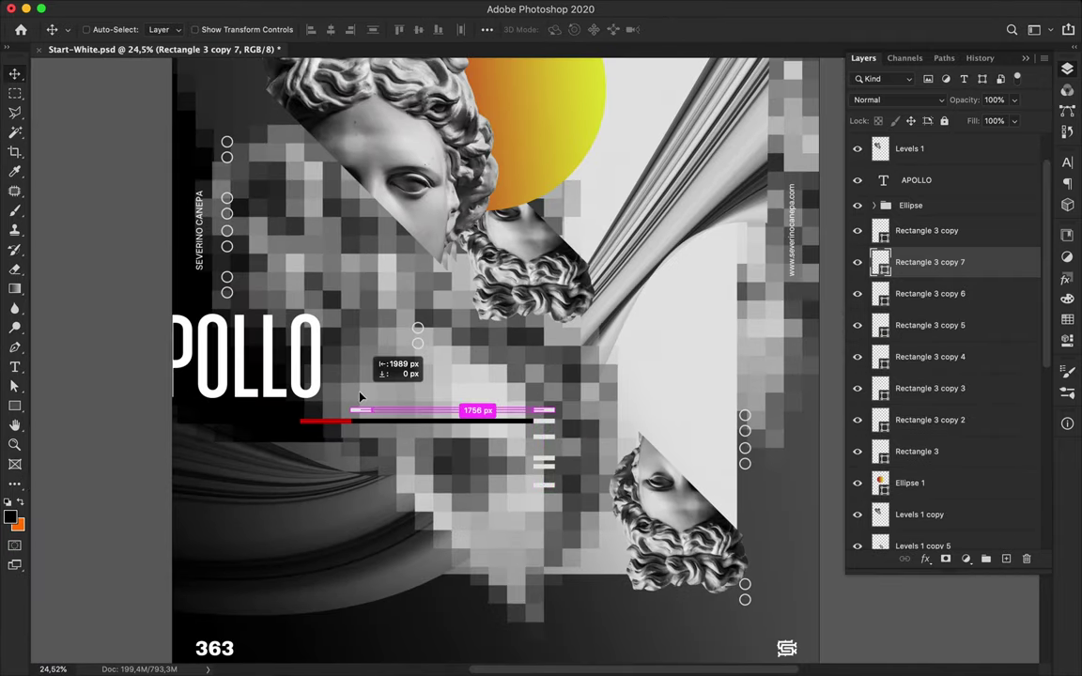
left_click_drag(523, 160, 328, 246)
scroll(328, 246, "up", 3)
mouse_move(335, 192)
left_mouse_down()
mouse_move(723, 384)
mouse_move(310, 489)
mouse_move(376, 357)
left_mouse_up()
key("a")
key("v")
Select the Levels 1 copy head layer and draw a large red rectangle over the statue head
scroll(447, 188, "down", 3)
scroll(376, 357, "up", 2)
scroll(404, 235, "up", 2)
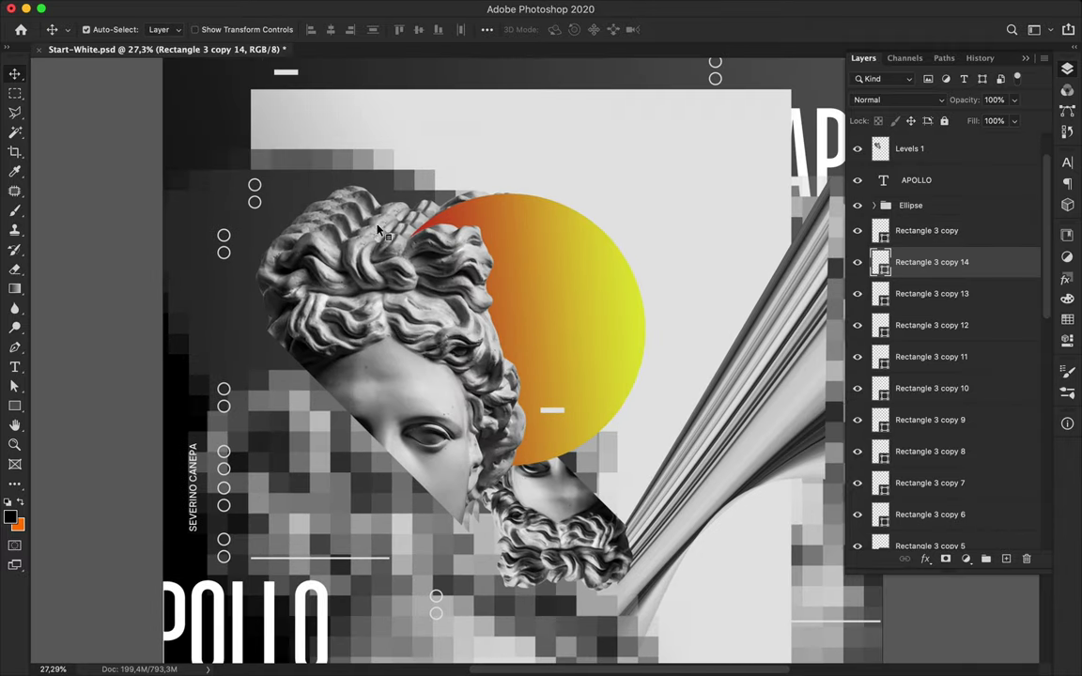
left_click(427, 267, "ctrl")
left_click_drag(220, 168, 593, 592)
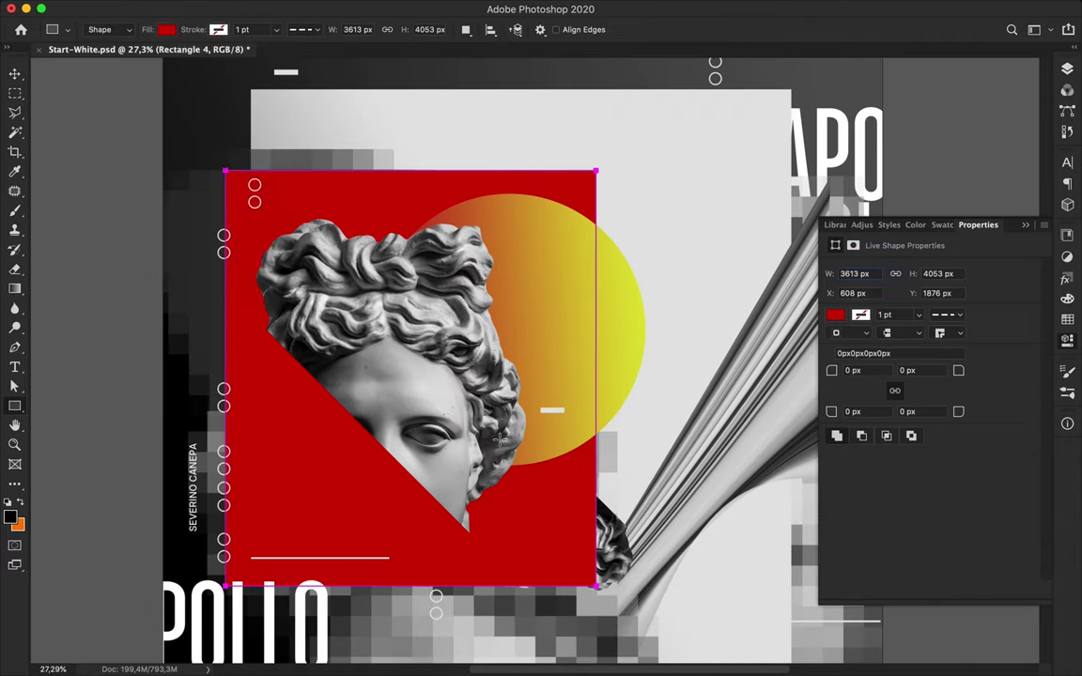
Make the rectangle purple, clip it to the head layer and set it to Overlay
left_click(166, 29)
left_click(226, 216)
key("v")
left_click(932, 358, "alt")
left_click(897, 100)
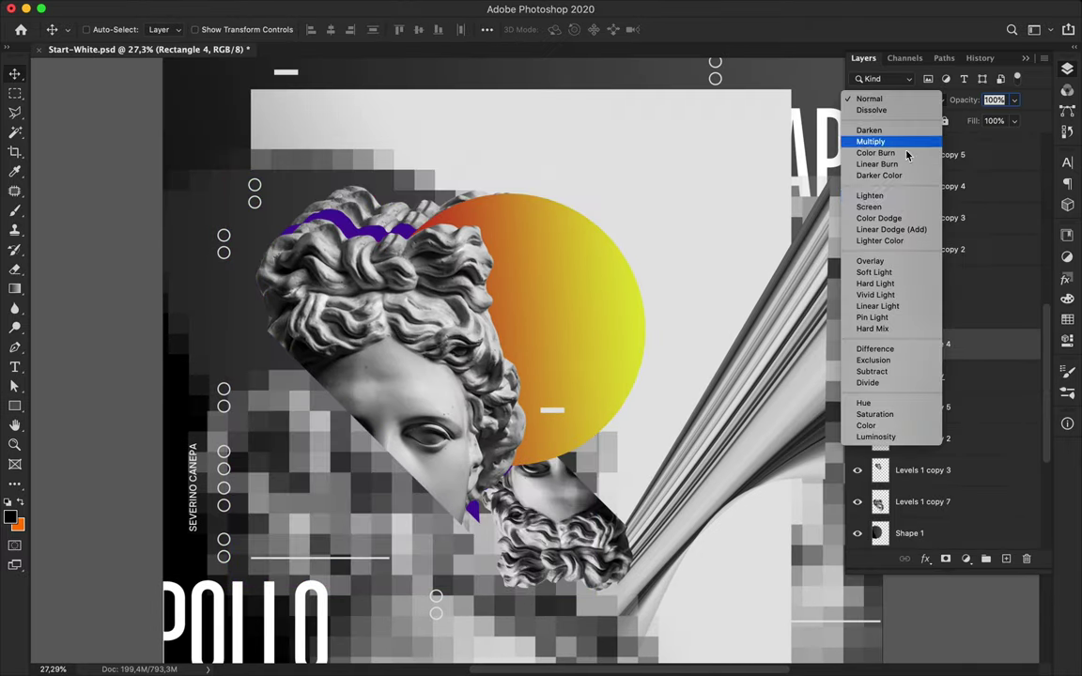
left_click(882, 261)
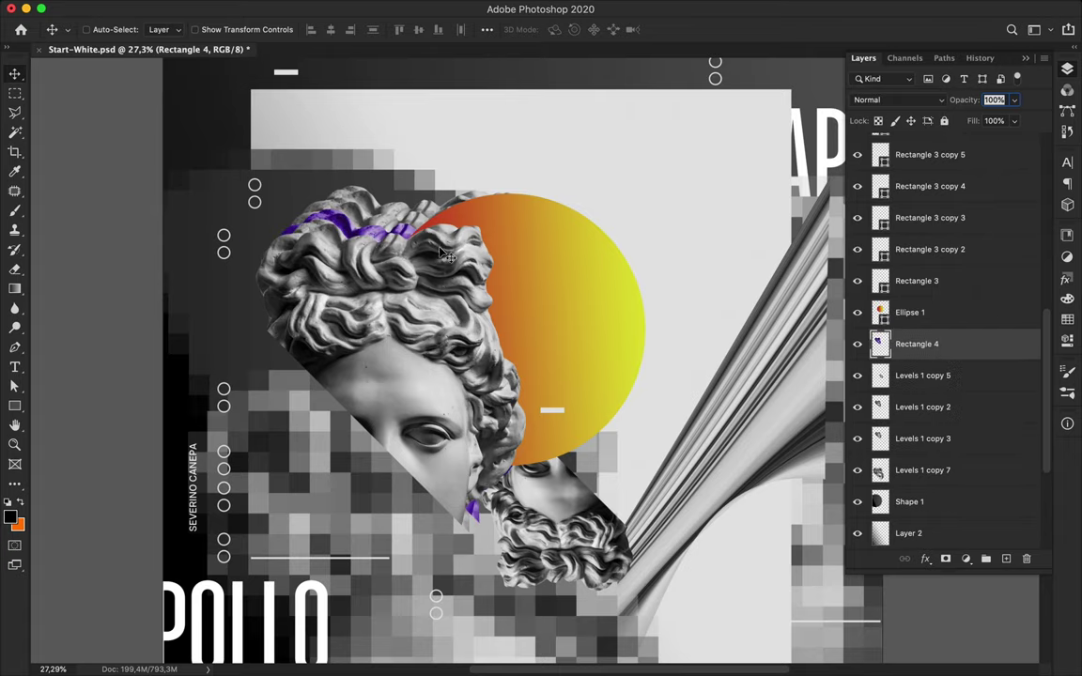
Copy the selected eye onto a new layer, move it up and warp it
scroll(463, 302, "up", 2)
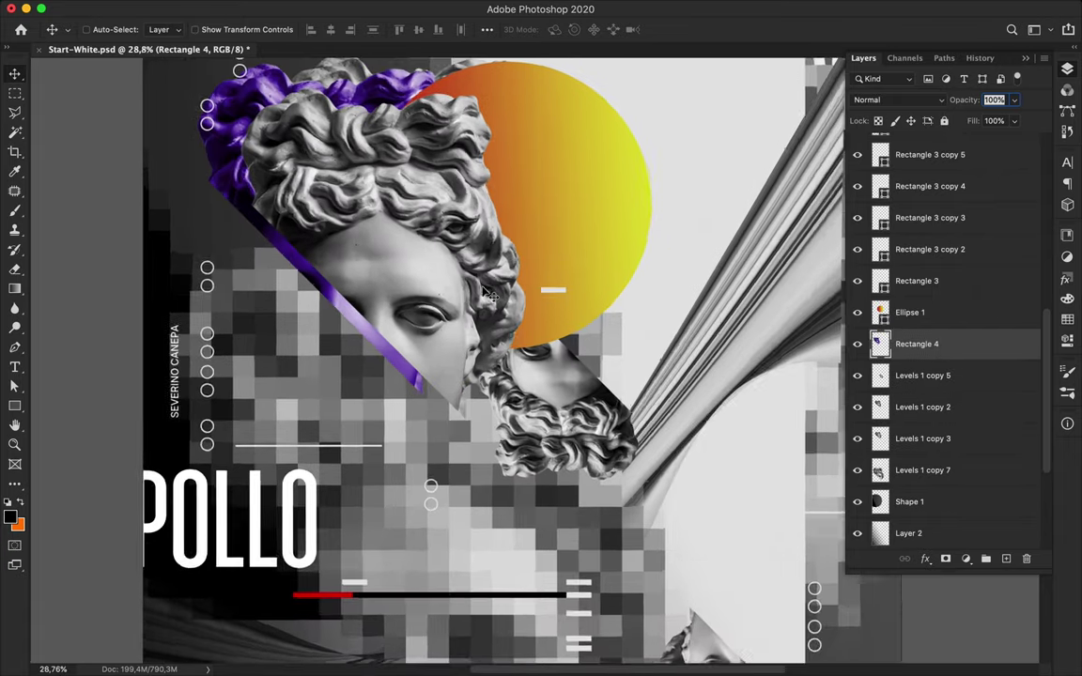
scroll(479, 297, "up", 3)
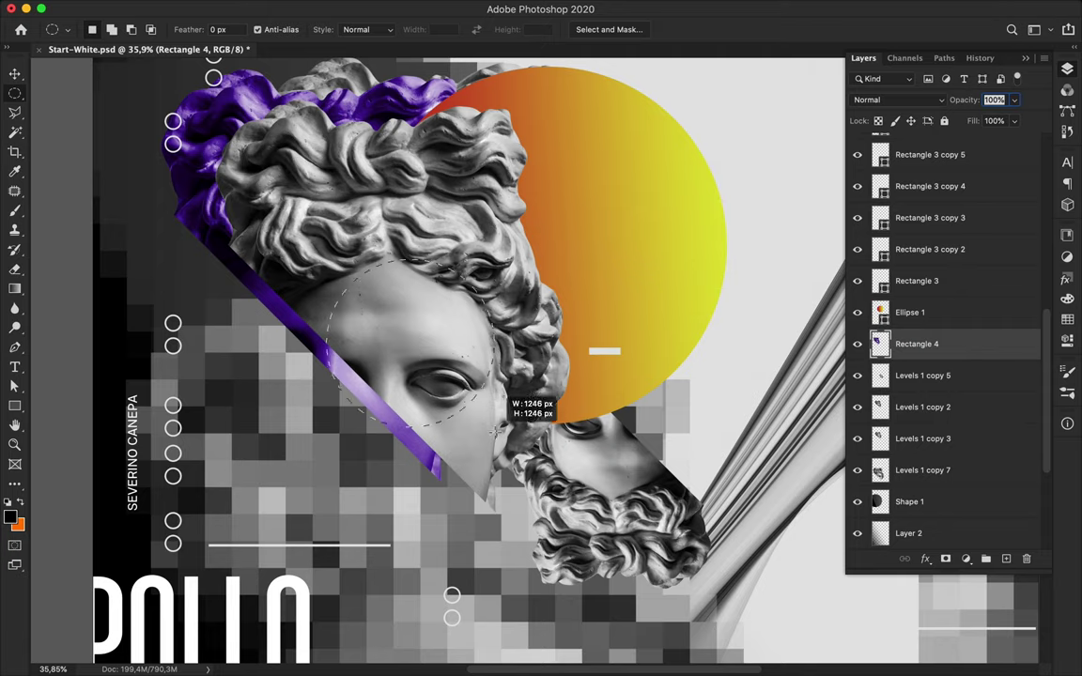
key("ctrl+j")
mouse_move(423, 345)
left_mouse_down()
mouse_move(551, 242)
mouse_move(589, 269)
left_mouse_up()
key("ctrl+t")
right_click(551, 249)
left_click(532, 258)
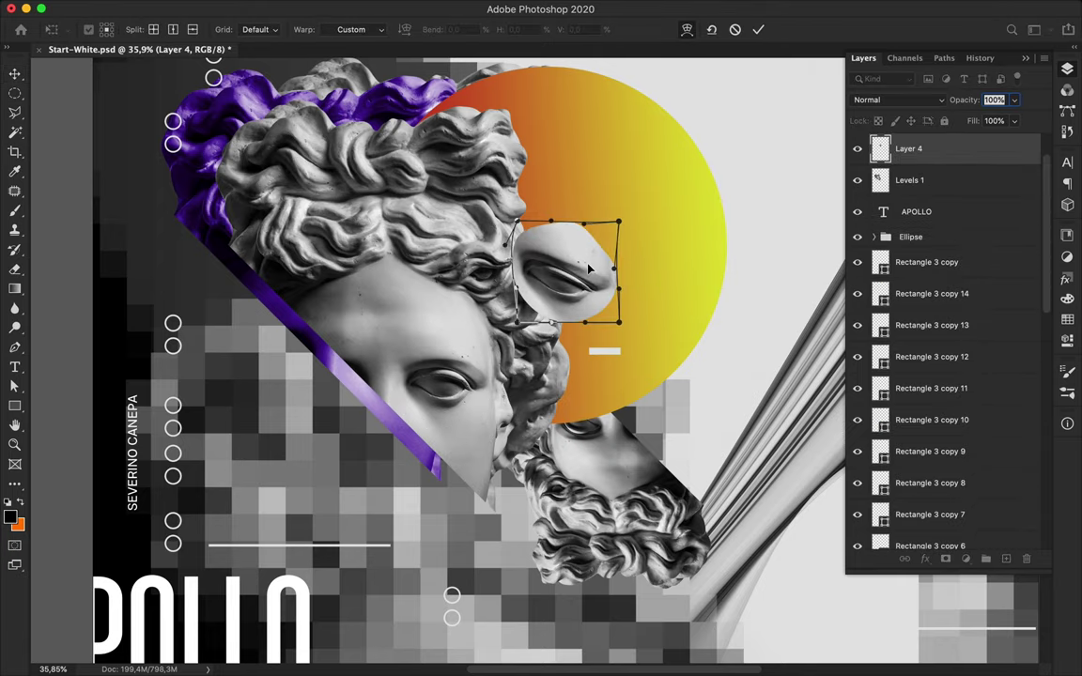
key("Return")
Place the warped eye over the orange circle and add an empty Layer 5
scroll(581, 308, "down", 3)
left_click_drag(442, 375, 563, 254)
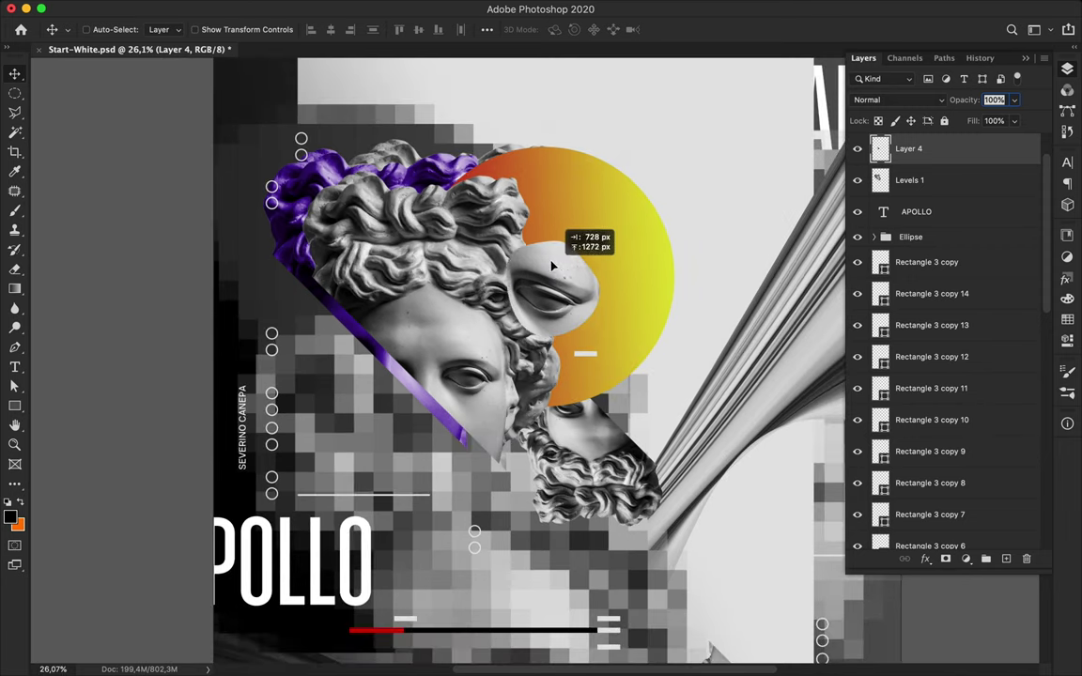
key("ctrl+shift+alt+n")
left_click(565, 286)
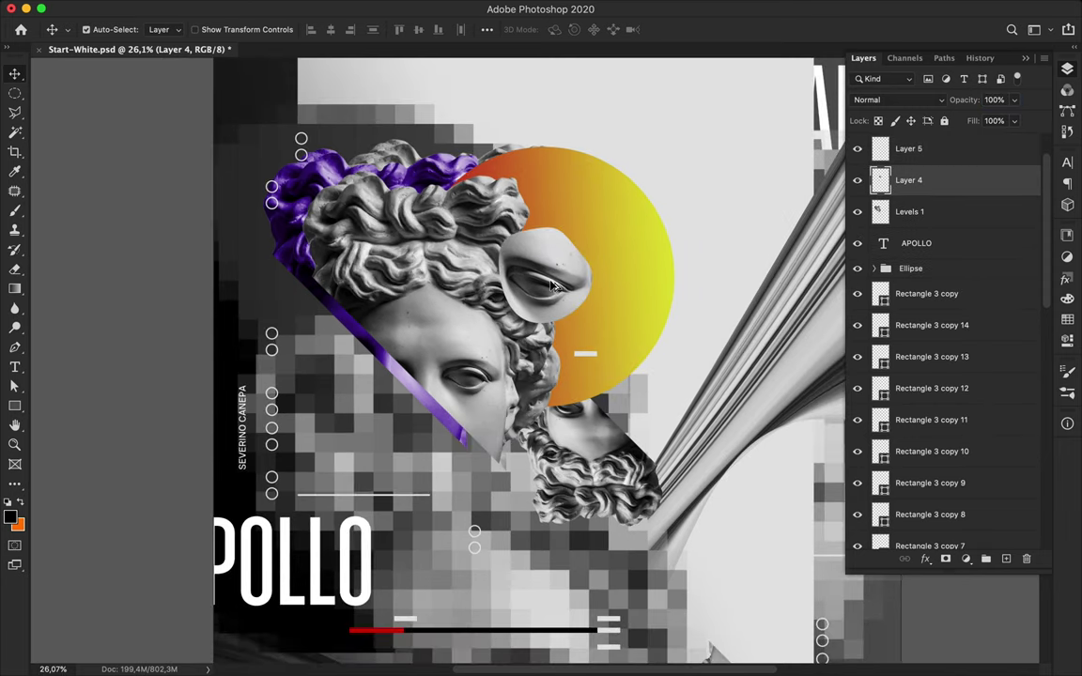
left_click(902, 149)
Paint black with a 444 px brush inside the eye selection on Layer 5, below Layer 4
key("b")
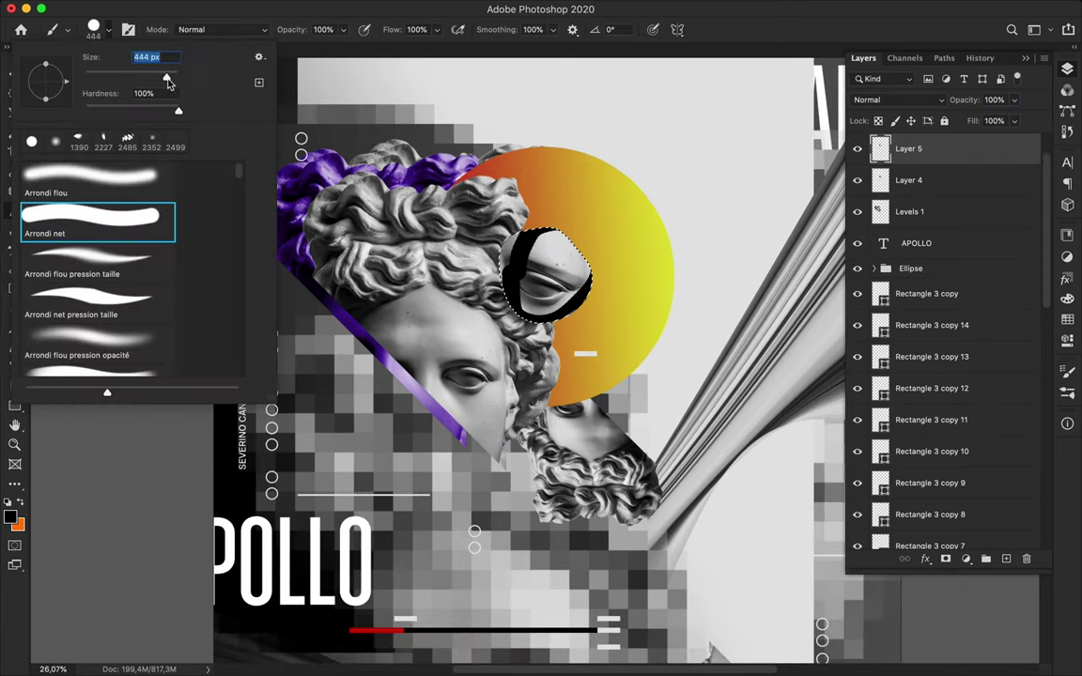
left_click_drag(526, 253, 545, 282)
key("m")
left_click_drag(902, 148, 977, 181)
Blur the black patch with a 103.1 px Gaussian Blur, set it to Overlay, and nudge it
left_click(351, 7)
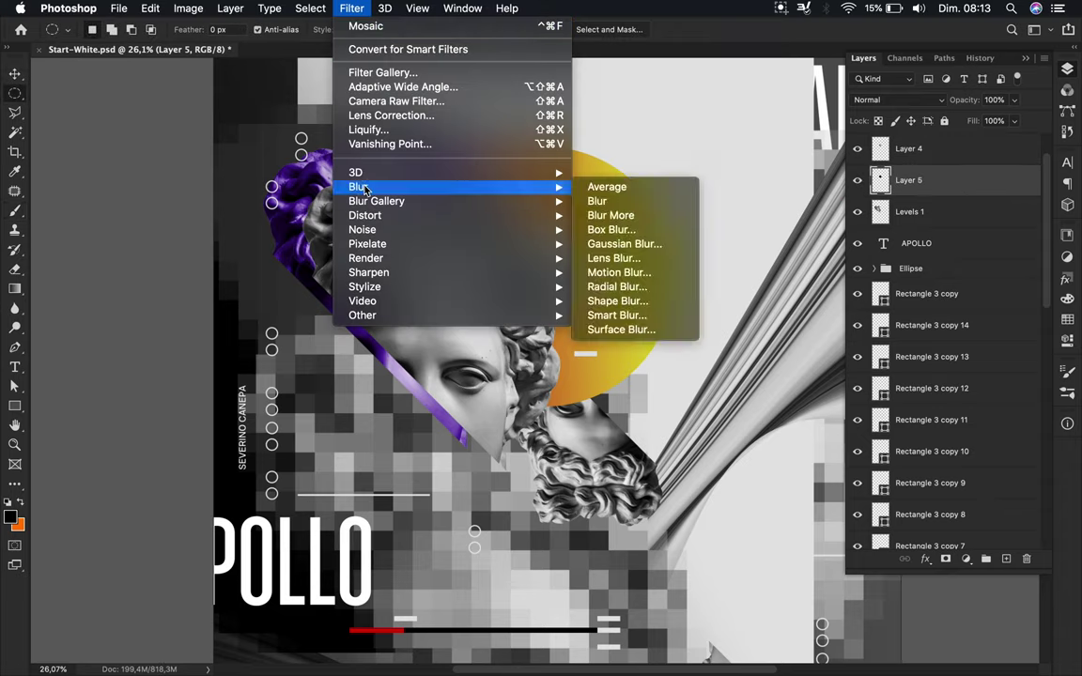
left_click(619, 243)
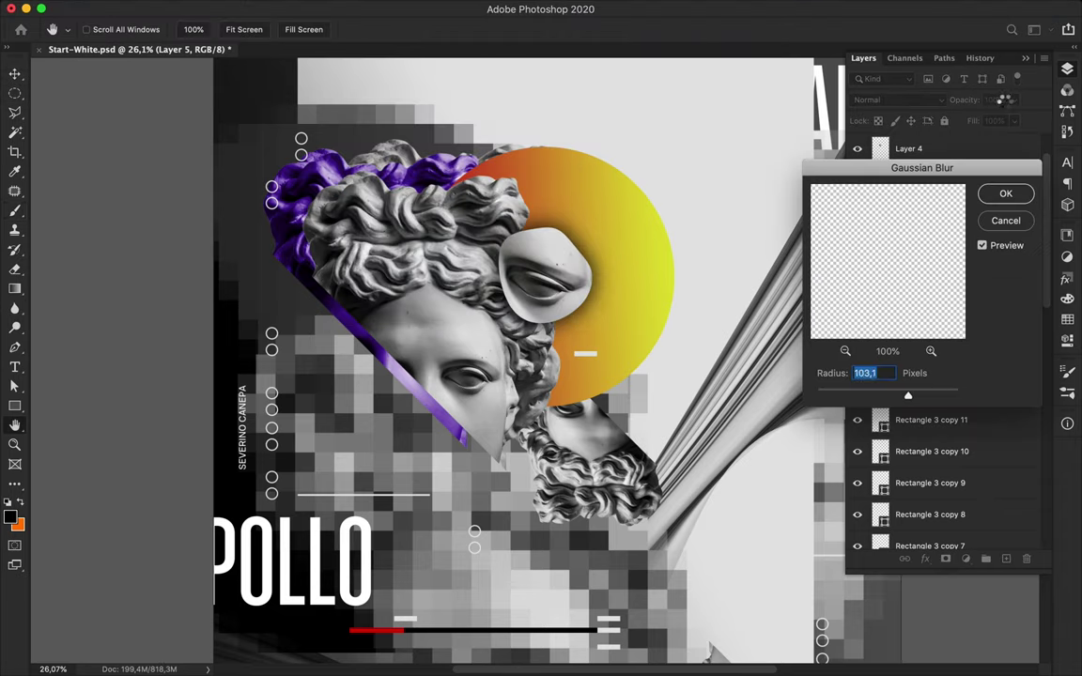
key("Return")
left_click(897, 100)
left_click(905, 258)
key("v")
left_click_drag(509, 288, 564, 319)
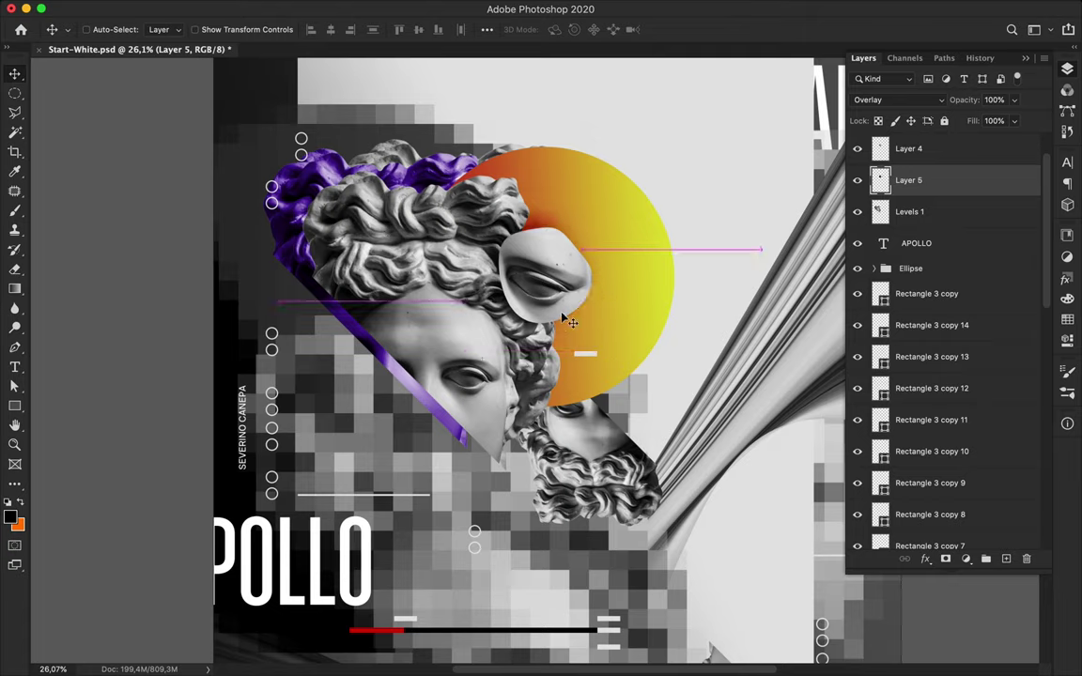
Save the poster and fit the whole canvas in the window
key("a")
key("ctrl+s")
key("ctrl+0")
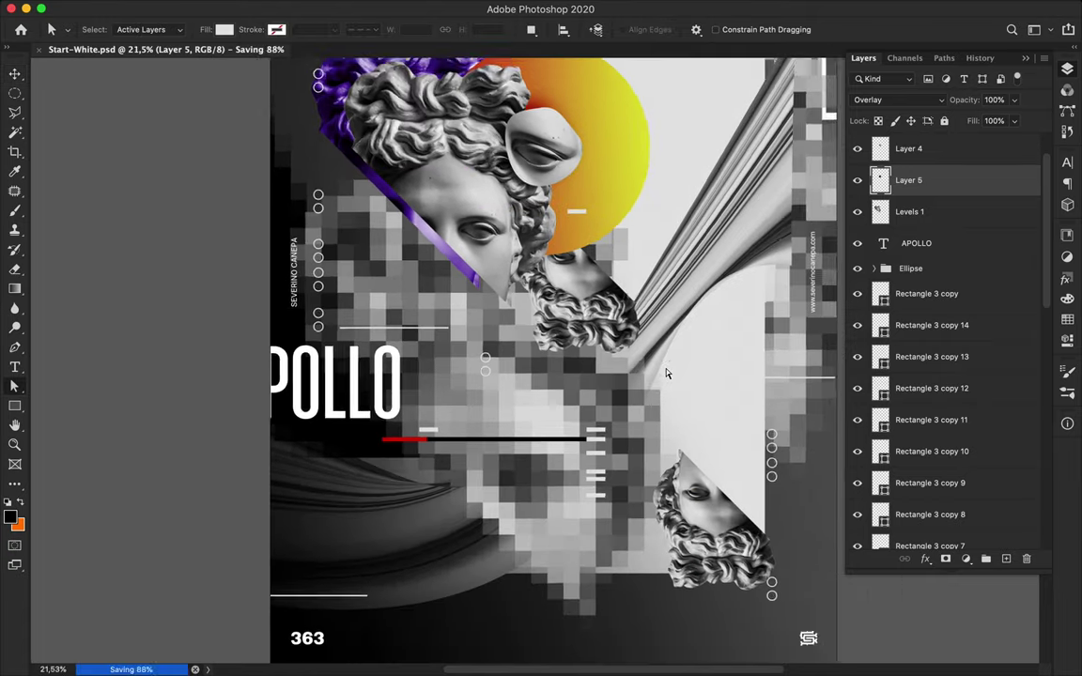
Draw a curved closed ribbon shape across the lower poster with the Pen tool
key("p")
mouse_move(530, 453)
left_mouse_down()
mouse_move(610, 465)
mouse_move(676, 526)
left_mouse_up()
left_click_drag(635, 577, 583, 573)
left_click(488, 547)
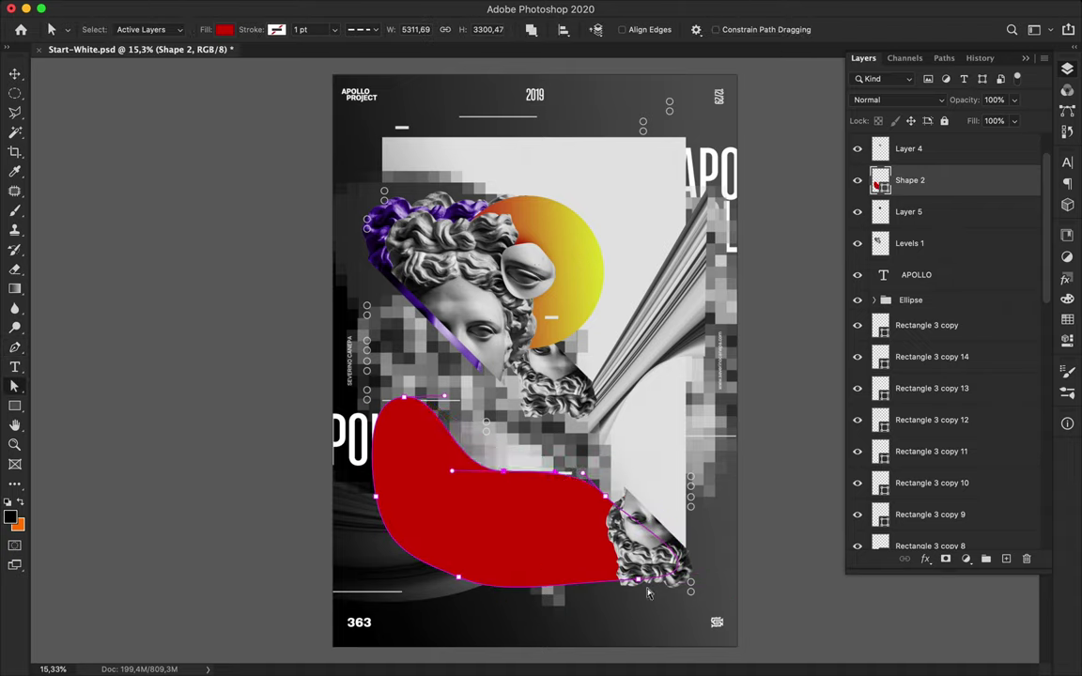
left_click_drag(716, 533, 735, 529)
Switch the shape's fill to a gradient and make its first stop blue
left_click(224, 29)
left_click(317, 59)
left_click(970, 236)
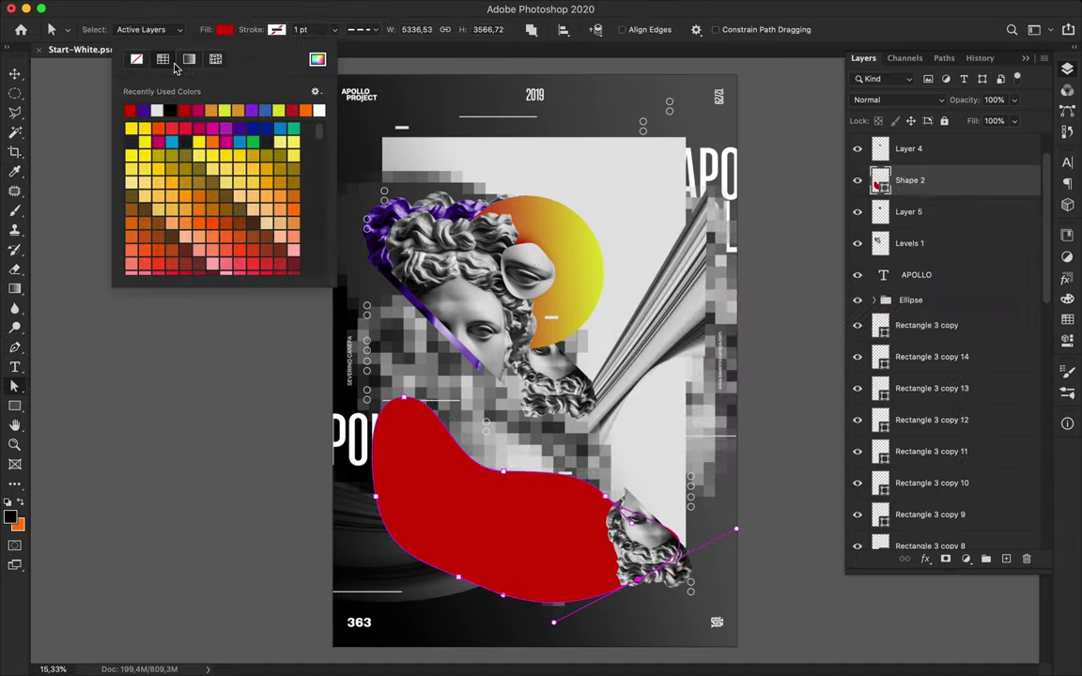
left_click(169, 108)
left_click(162, 60)
double_click(129, 231)
left_click(838, 280)
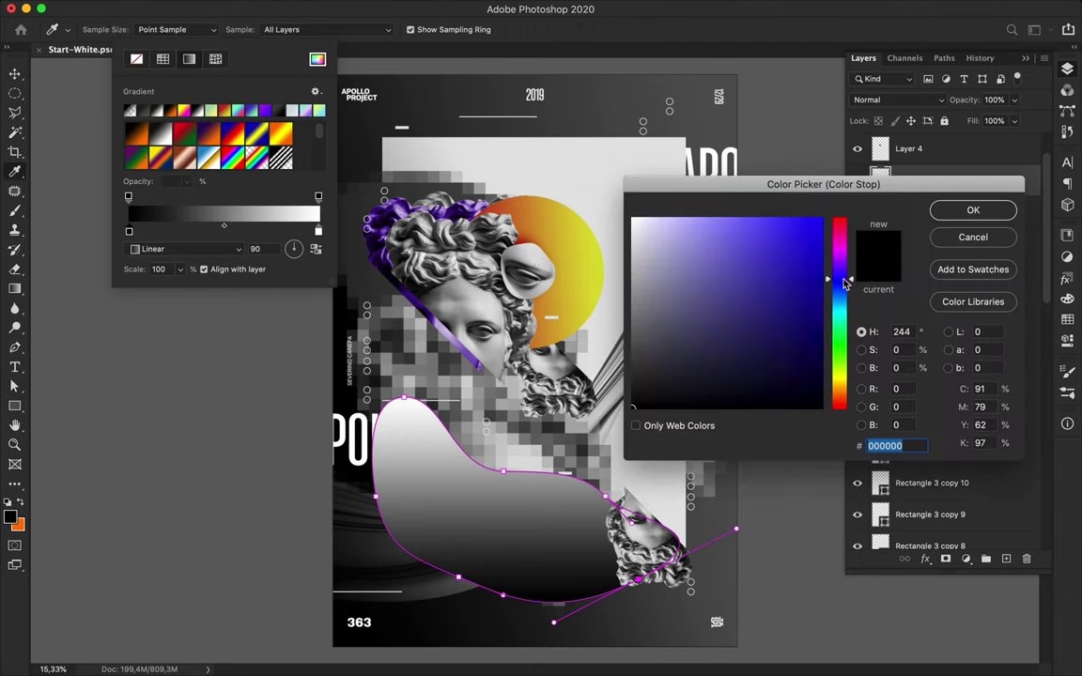
left_click(807, 262)
Set the gradient's end stop to purple for a blue-to-purple fill
left_click(970, 211)
double_click(318, 231)
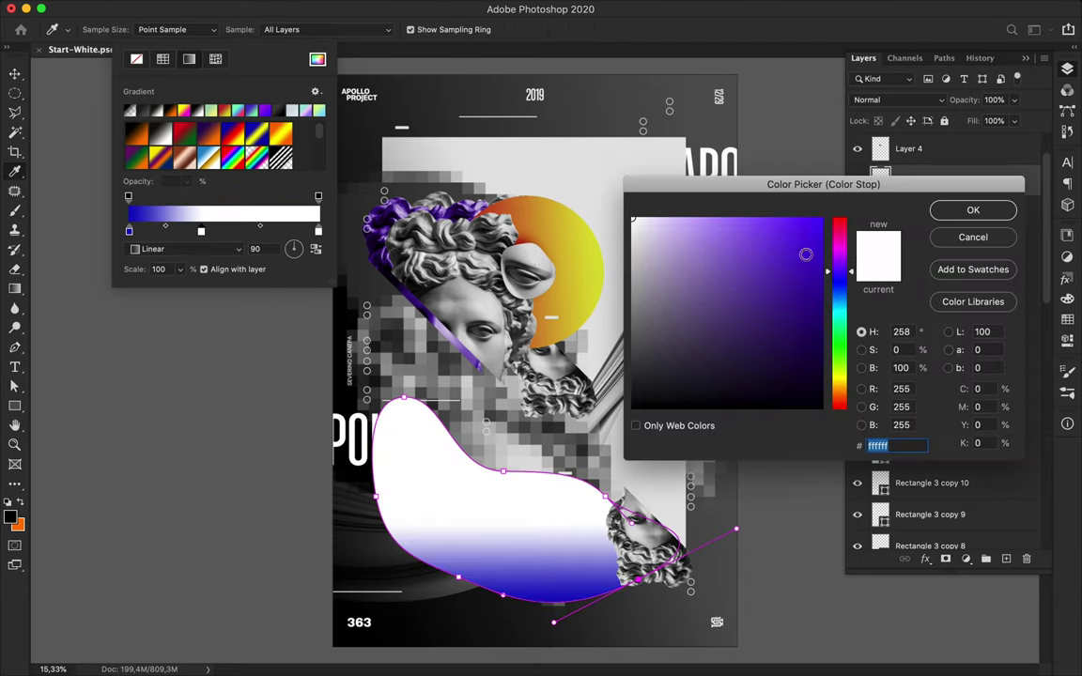
left_click(972, 211)
double_click(317, 231)
left_click(773, 301)
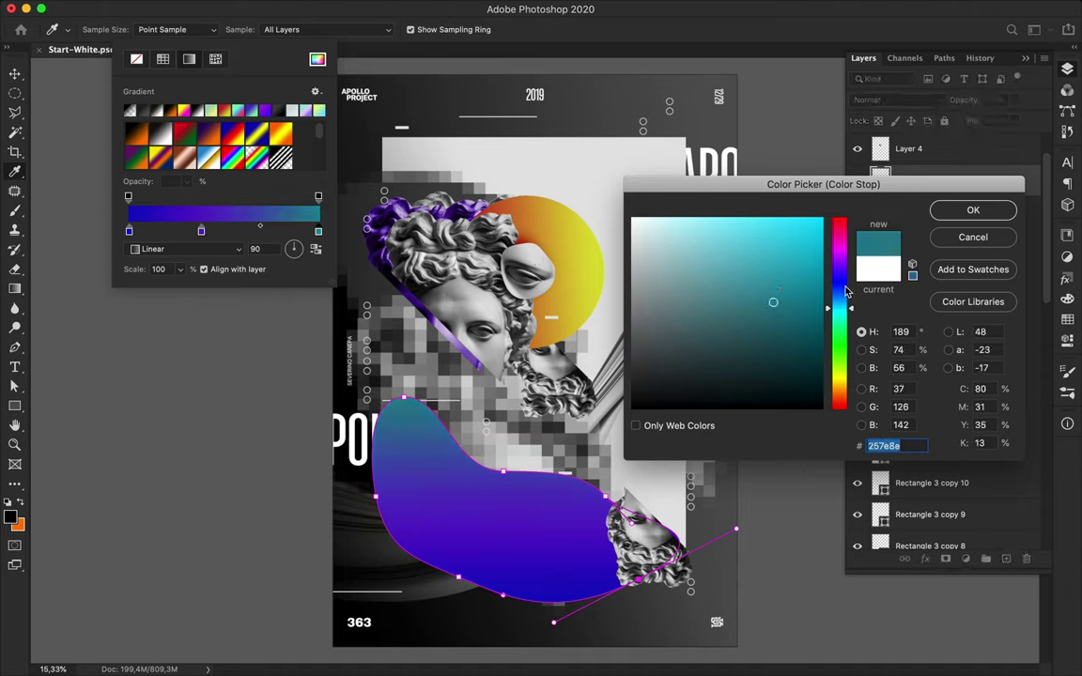
left_click(839, 255)
key("Return")
key("Return")
key("v")
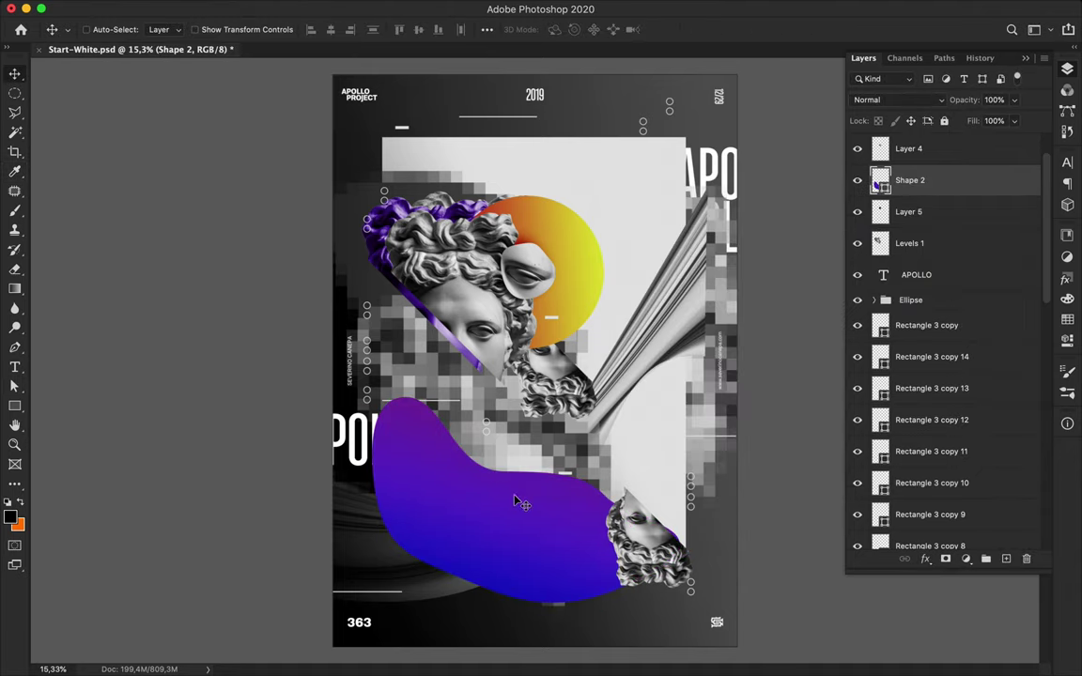
Blend the ribbon in Pin Light and move its layer below the APOLLO title
left_click(941, 101)
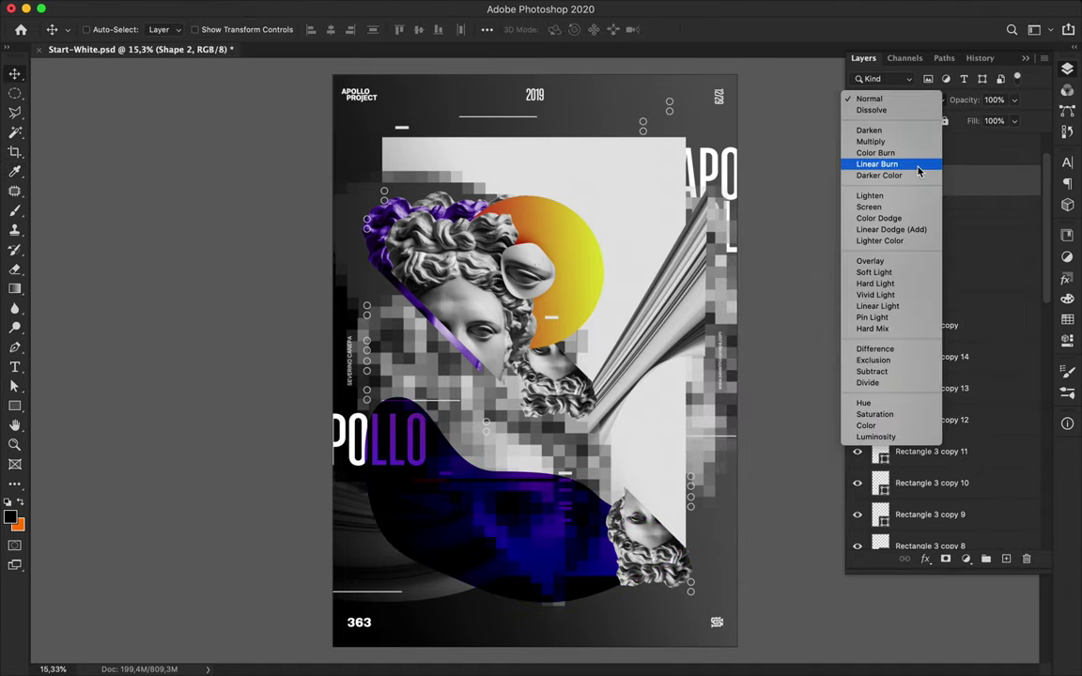
left_click(920, 320)
left_click_drag(948, 210, 954, 284)
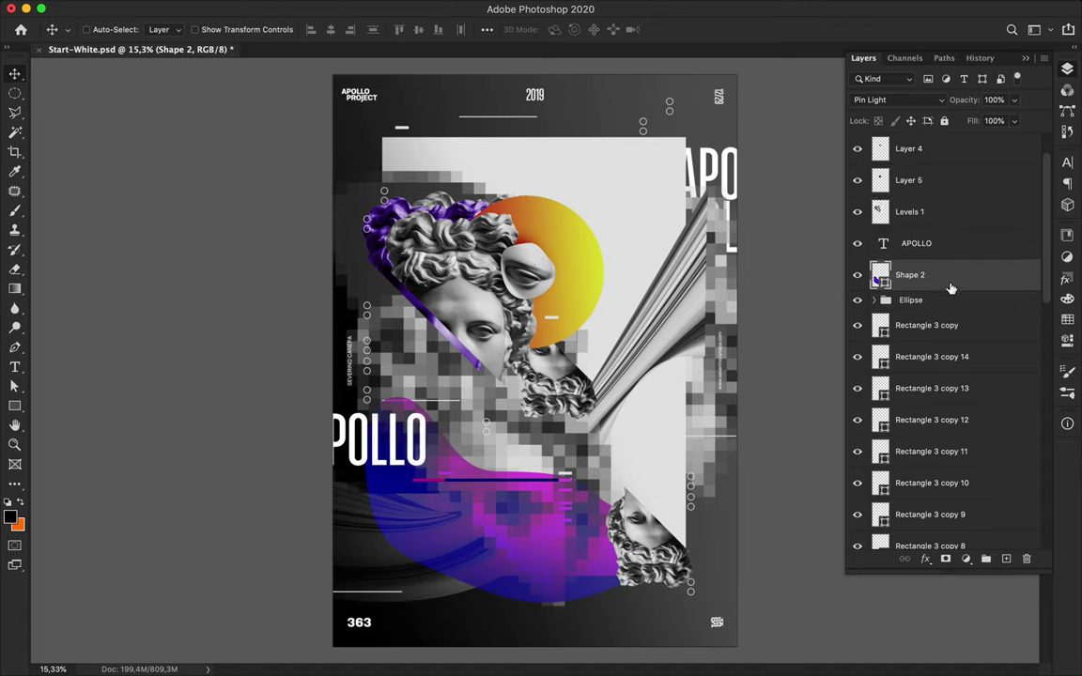
Drag the ribbon's anchors with Direct Selection into a narrower curving band
key("a")
left_click_drag(500, 475, 474, 514)
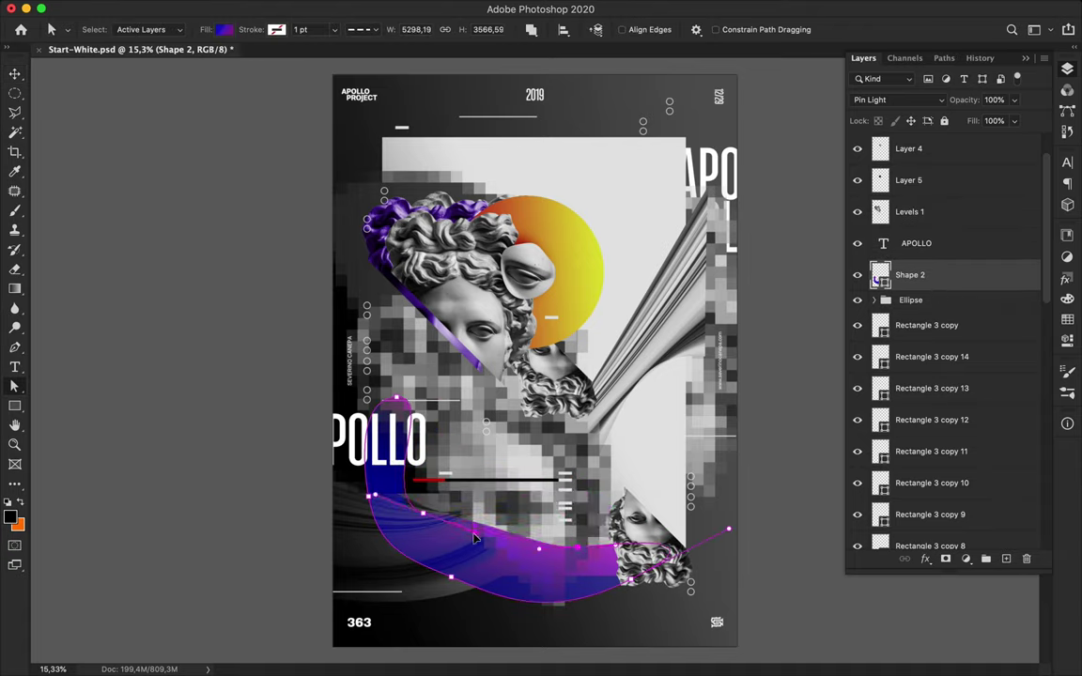
left_click_drag(451, 578, 449, 581)
left_click_drag(549, 627, 568, 594)
left_click(631, 622)
Select the Rectangle 3 copy 14 dash layer
key("v")
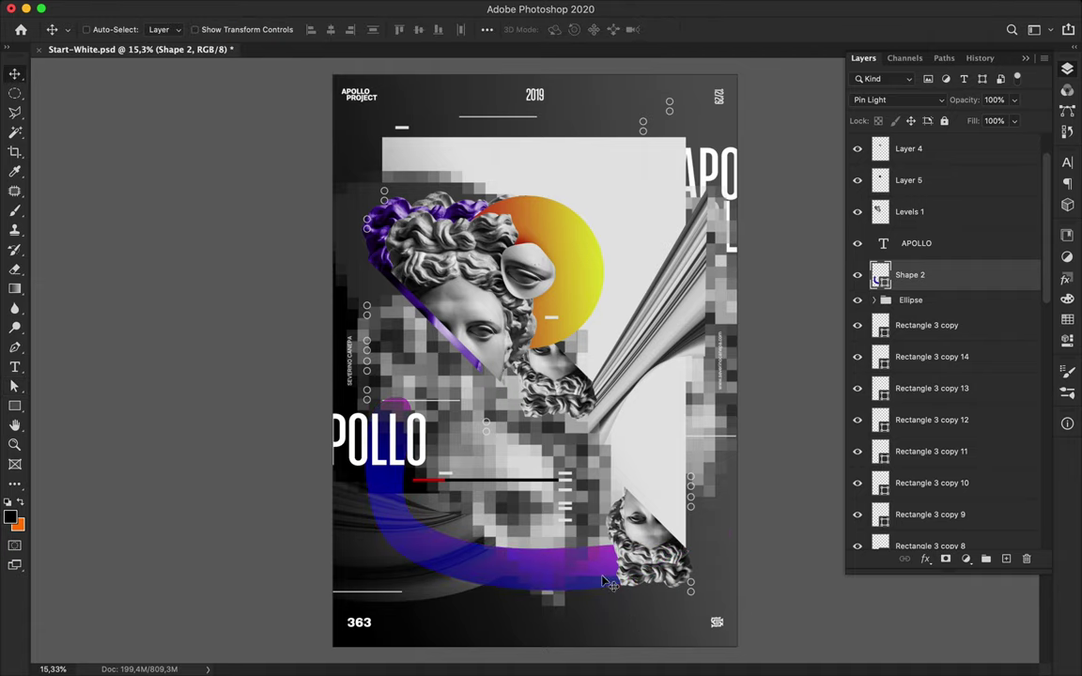
left_click(452, 404)
scroll(447, 404, "up", 2)
left_click(415, 398)
scroll(985, 176, "up", 2)
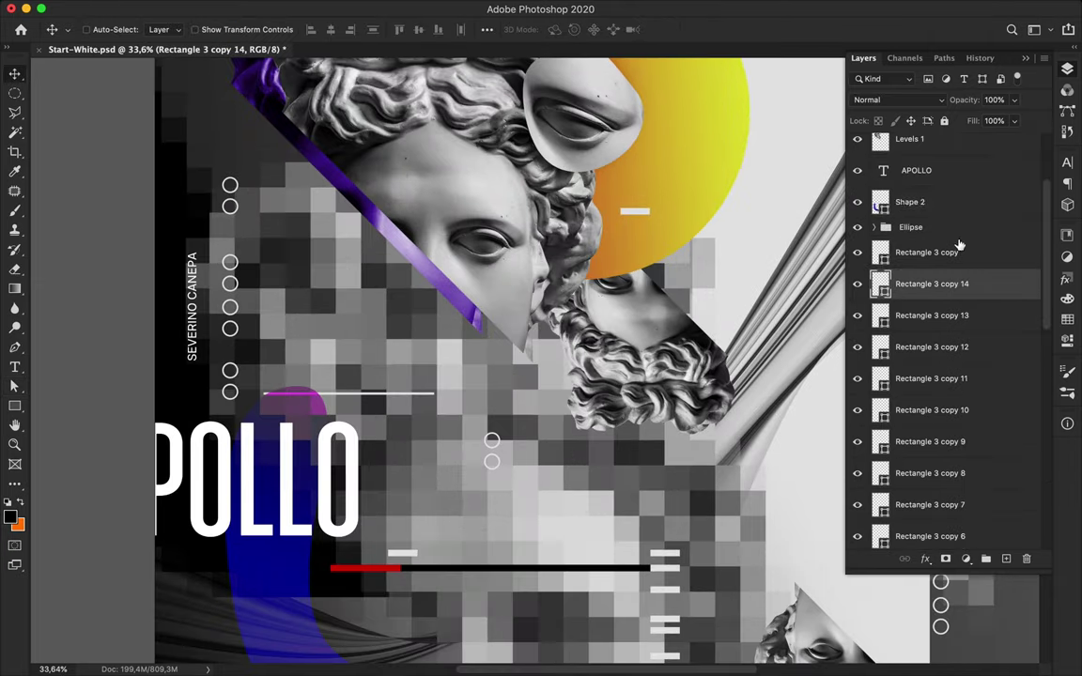
Put the dash layer above the ribbon and add a Gaussian-blurred Linear Dodge (Add) ribbon copy
left_click_drag(939, 246, 939, 218)
left_click(939, 233)
key("ctrl+j")
left_click(515, 10)
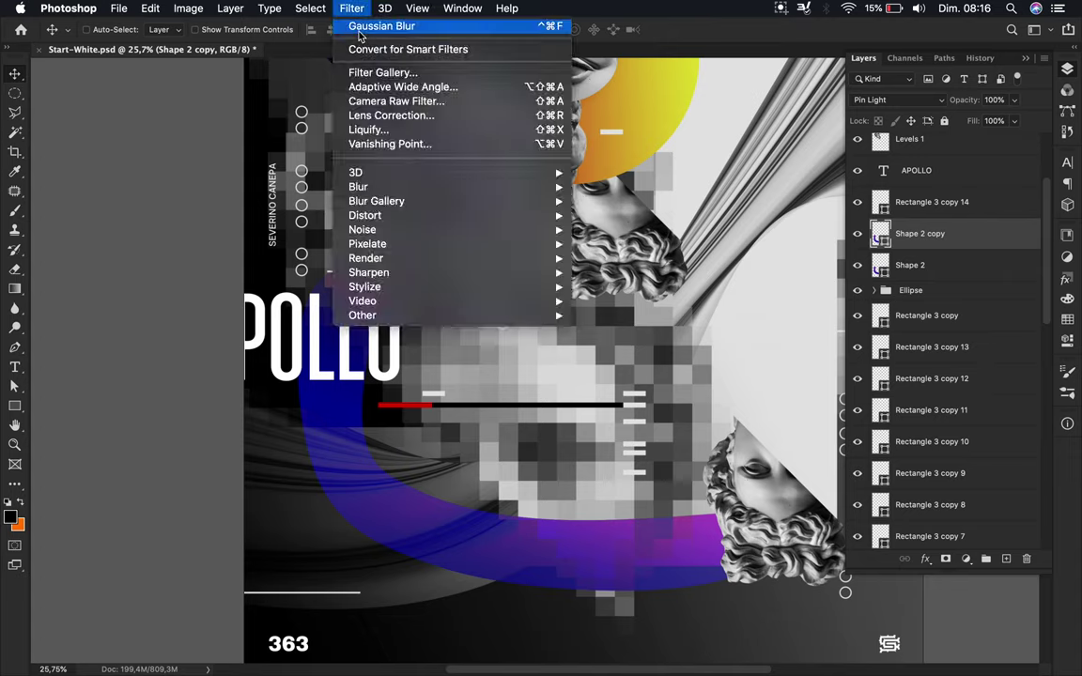
left_click(360, 35)
left_click(944, 104)
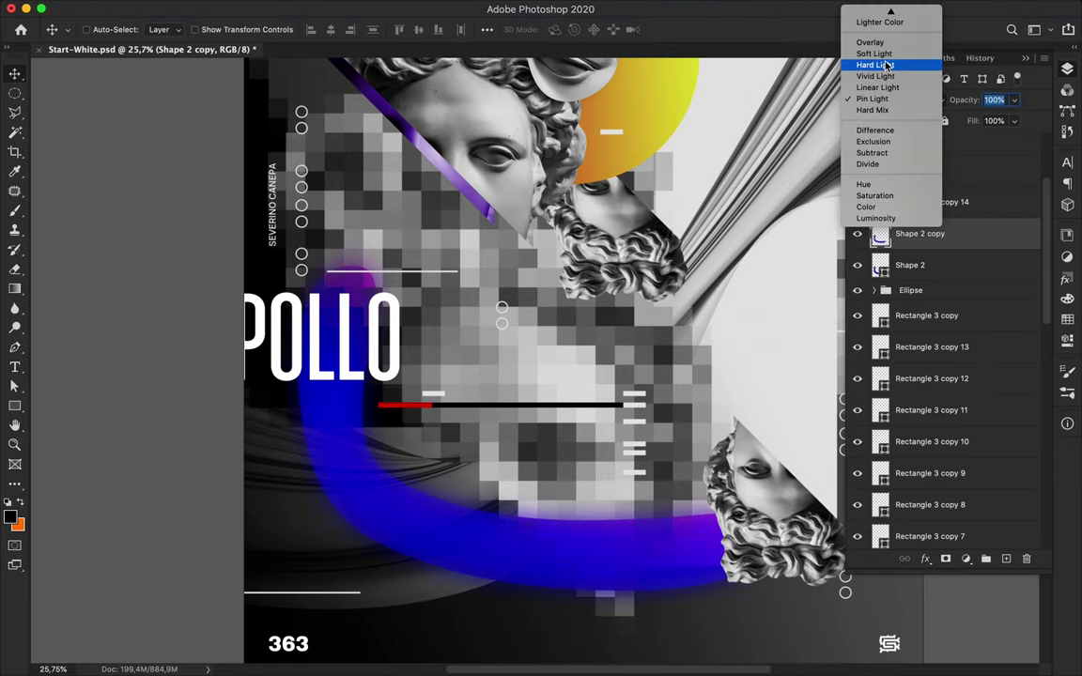
left_click(890, 144)
Draw a small gradient square, Rectangle 5, near the top right
scroll(674, 416, "down", 2)
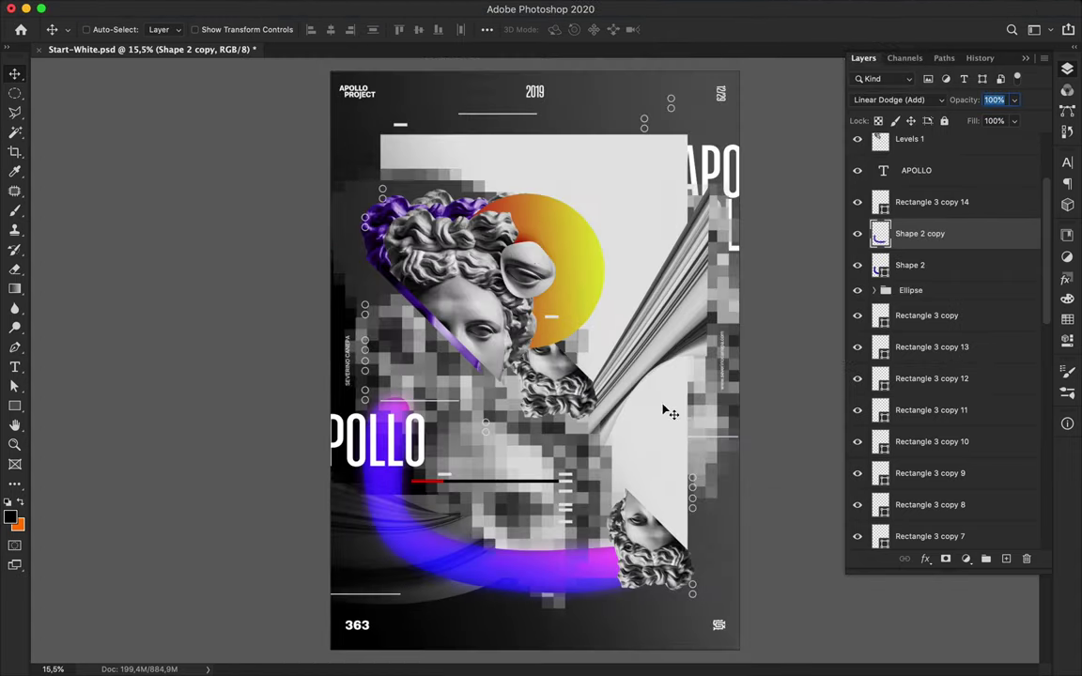
left_click(591, 297, "ctrl")
key("u")
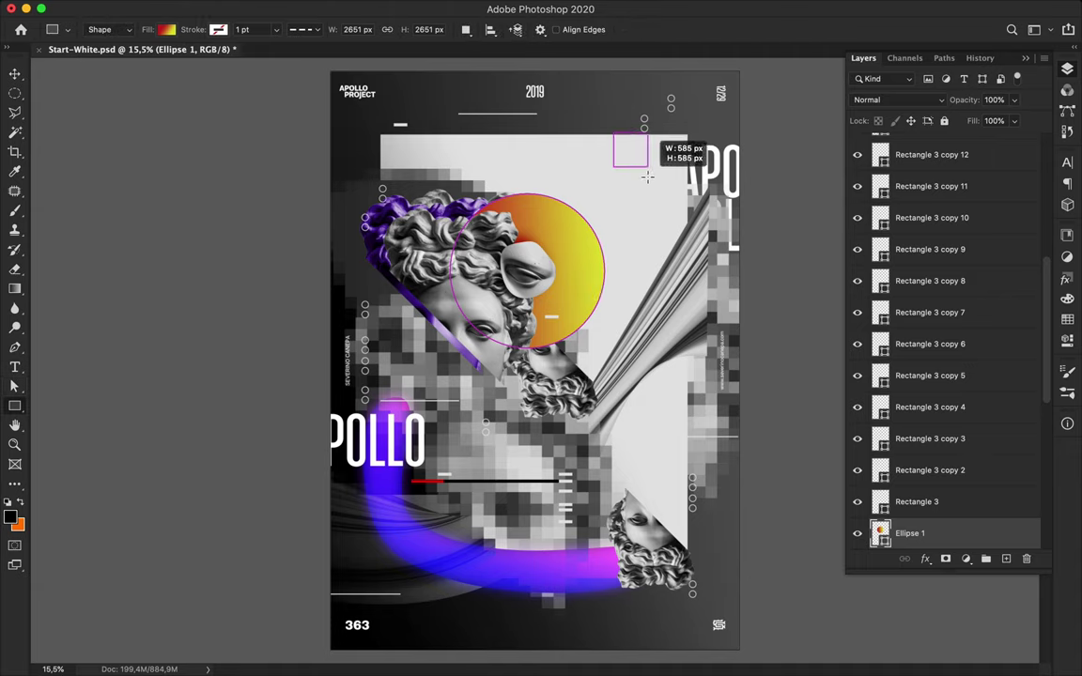
left_click_drag(646, 176, 647, 178)
left_click(351, 7)
mouse_move(367, 244)
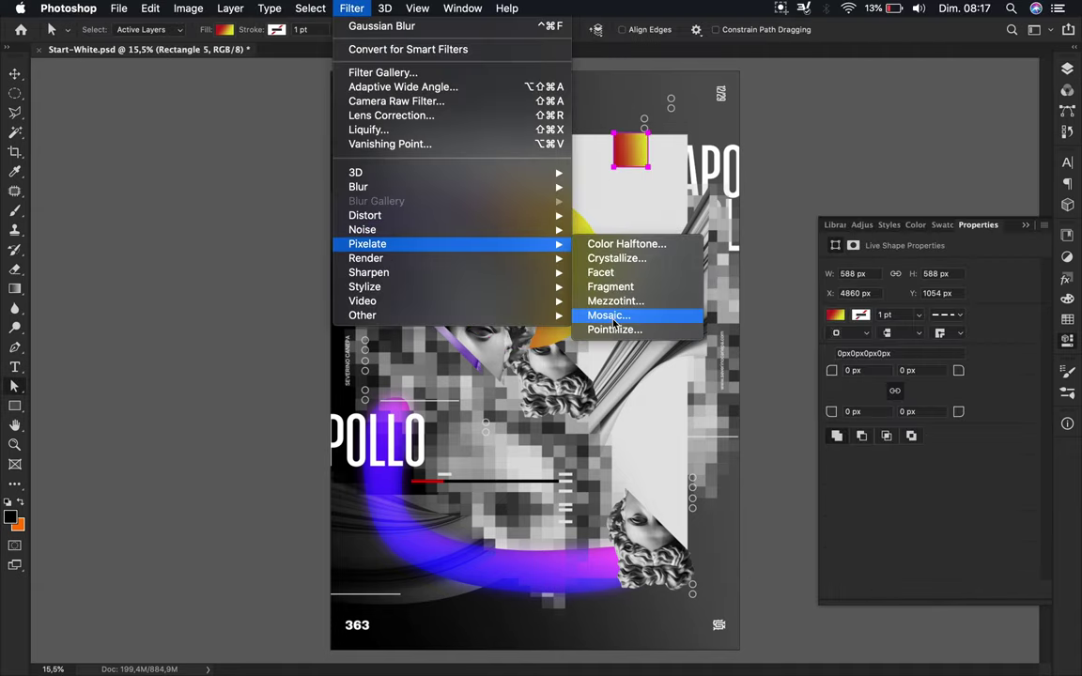
Apply Mosaic pixelation to the square and place a duplicate at mid-right
left_click(612, 315)
left_click(660, 233)
key("Return")
key("v")
left_click_drag(619, 160, 696, 162)
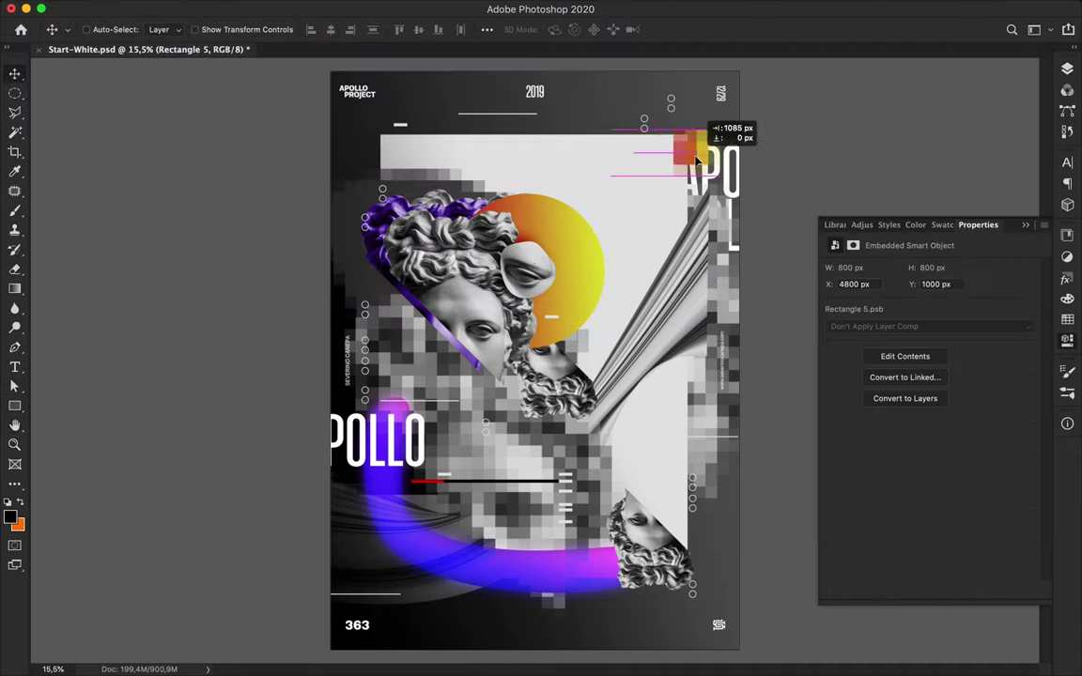
left_click_drag(657, 302, 656, 385)
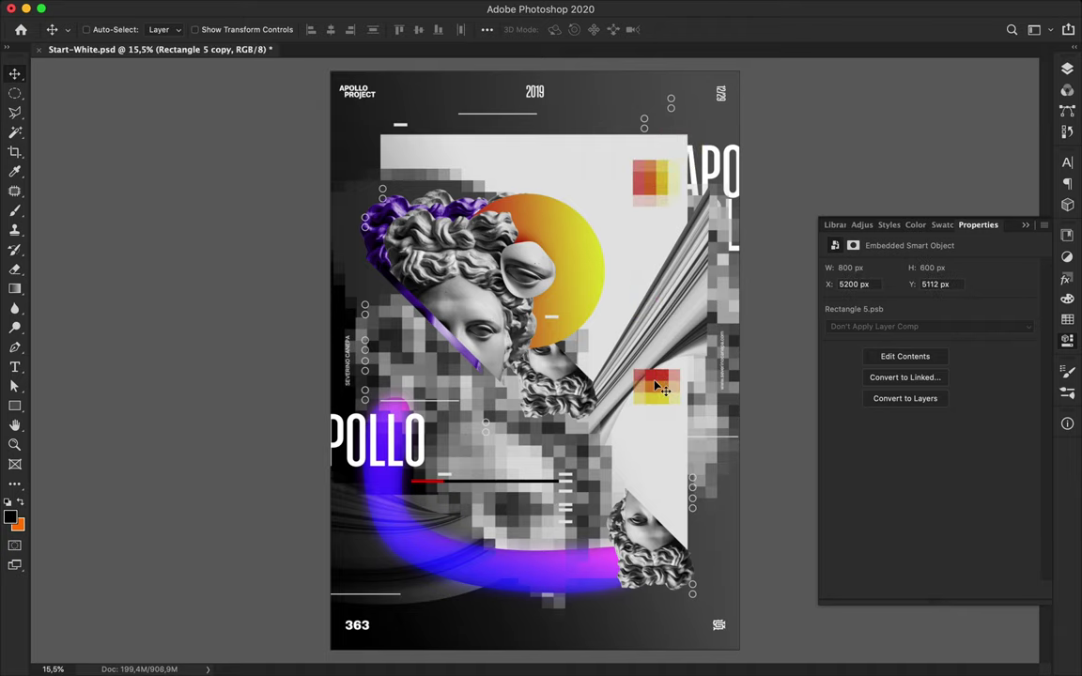
Change the short red line under POLLO to a purple fill
key("u")
left_click(212, 29)
left_click(132, 95)
key("v")
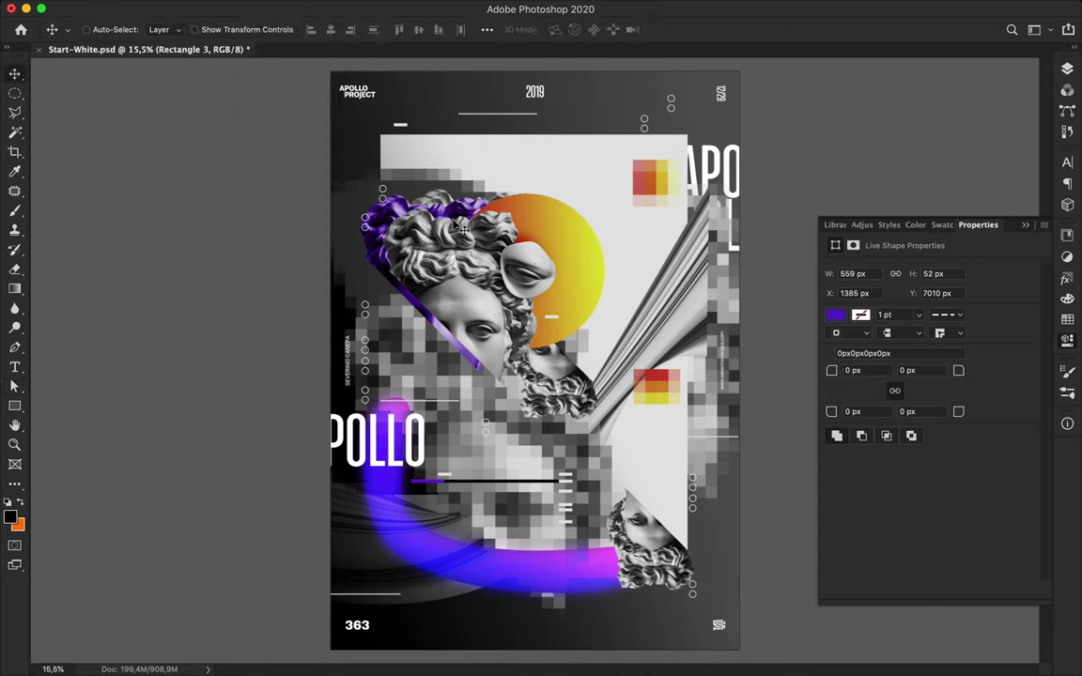
Save the poster and select the pixel mosaic layer
scroll(532, 319, "up", 2)
left_click(537, 178)
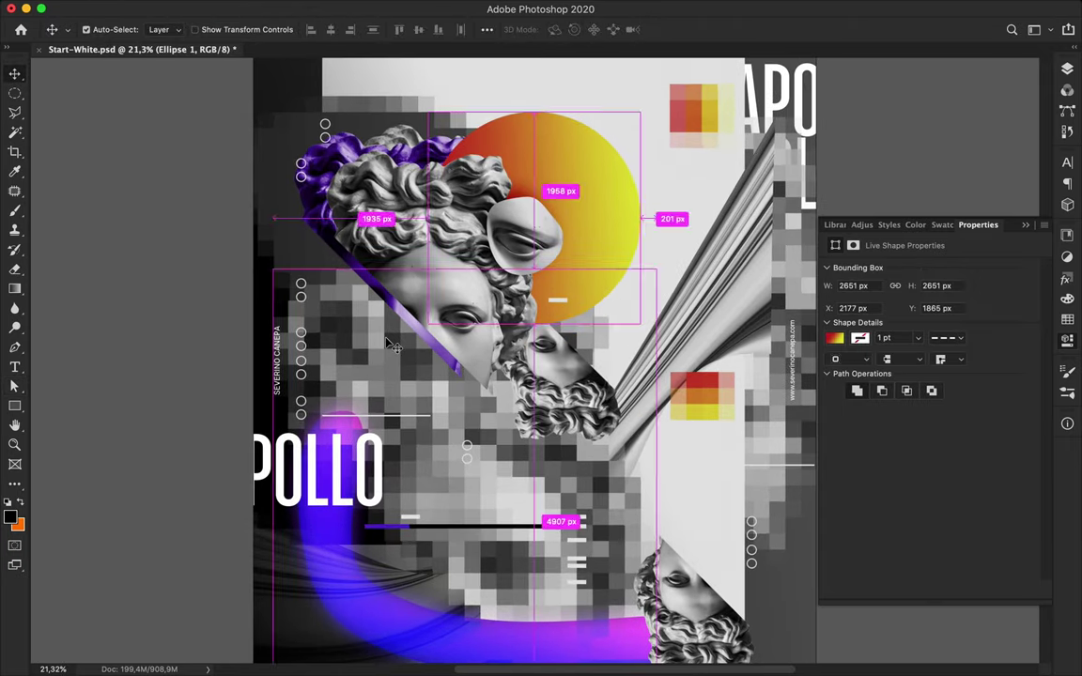
key("ctrl+s")
scroll(514, 370, "down", 1)
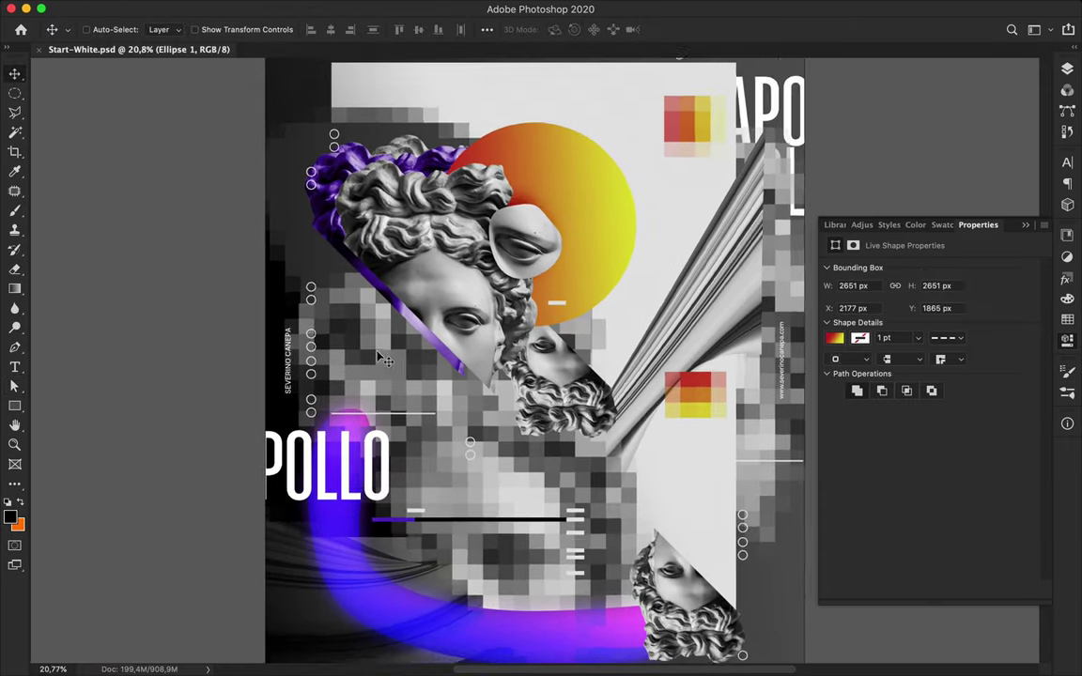
scroll(514, 370, "down", 1)
scroll(476, 308, "up", 1)
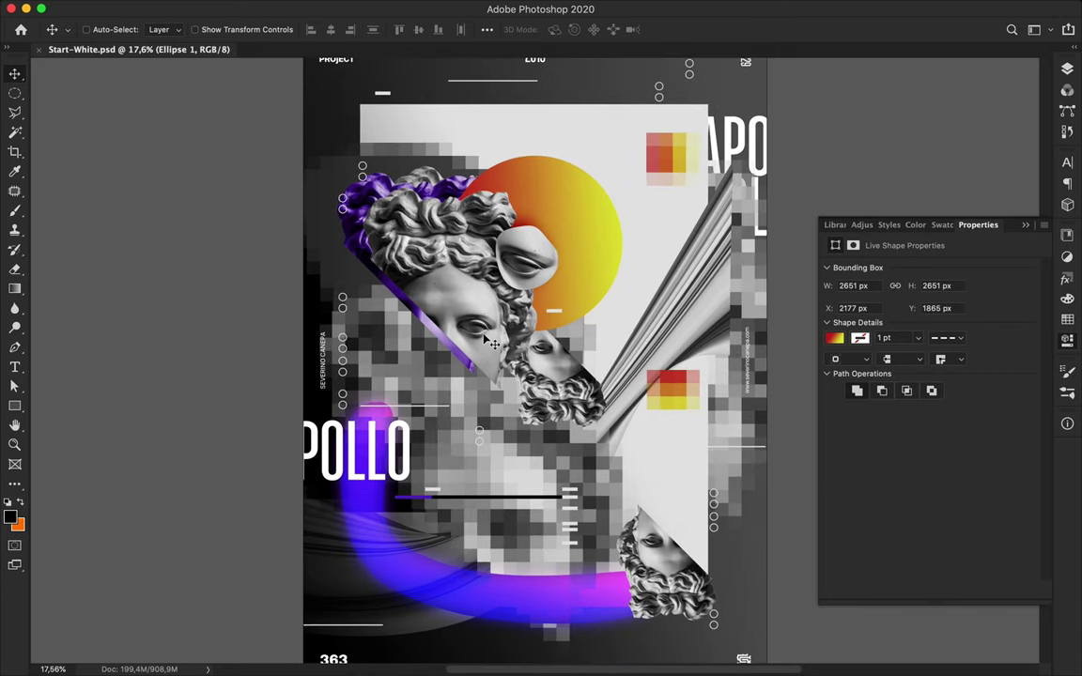
scroll(491, 343, "down", 1)
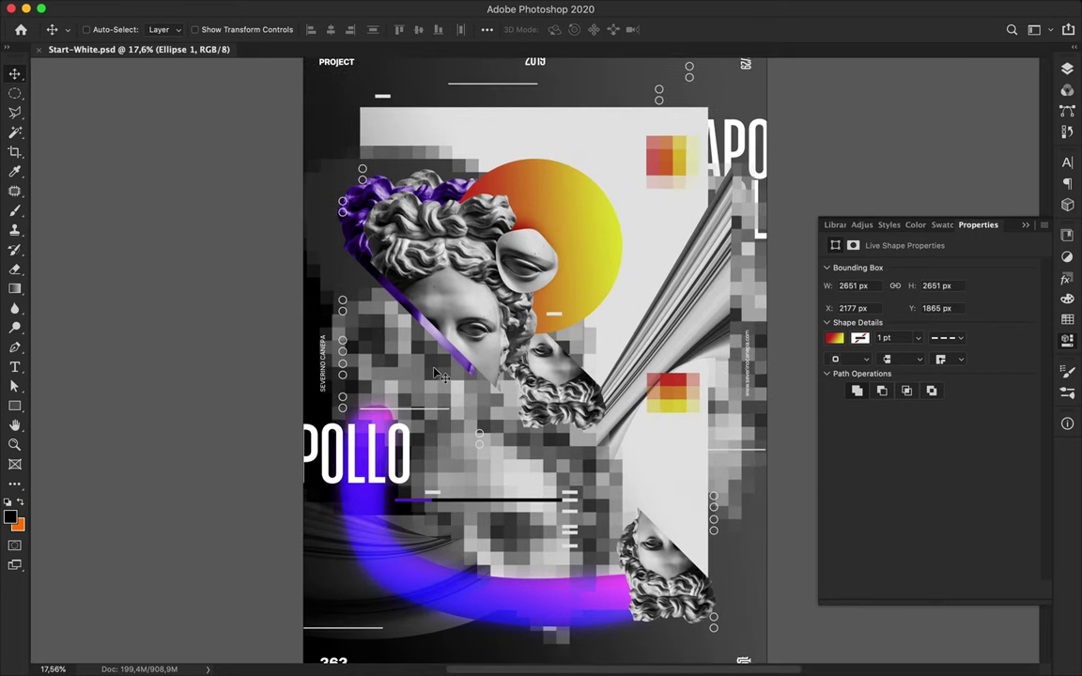
scroll(498, 357, "down", 1)
left_click(522, 391)
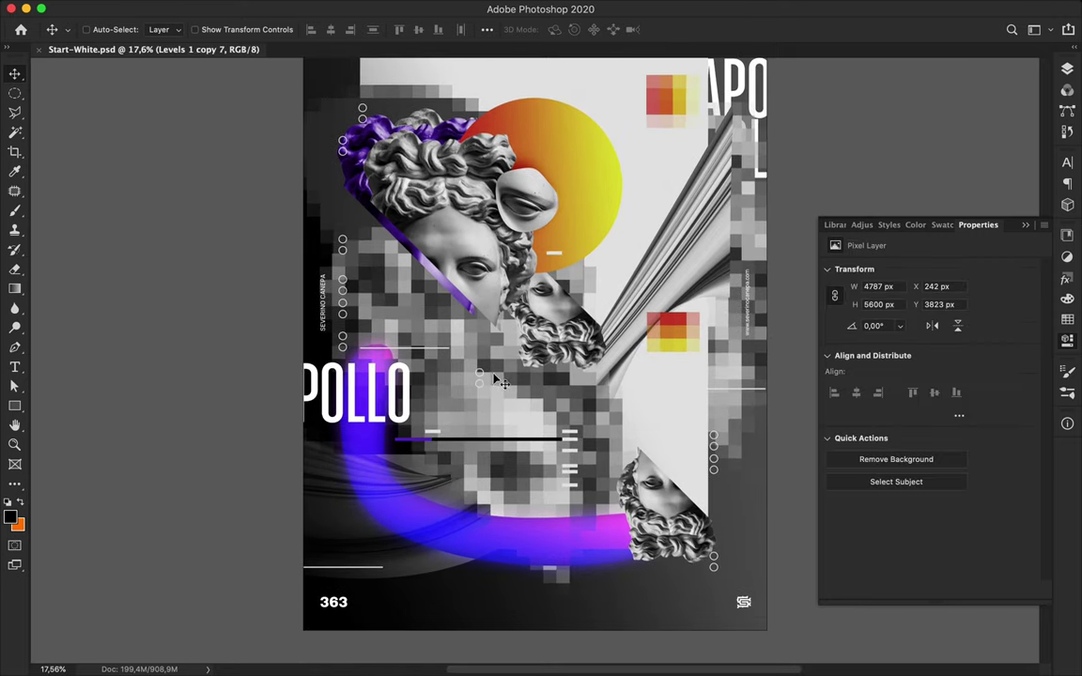
scroll(547, 348, "down", 1)
Draw a large magenta rectangle over the poster's lower left
key("u")
left_click(166, 29)
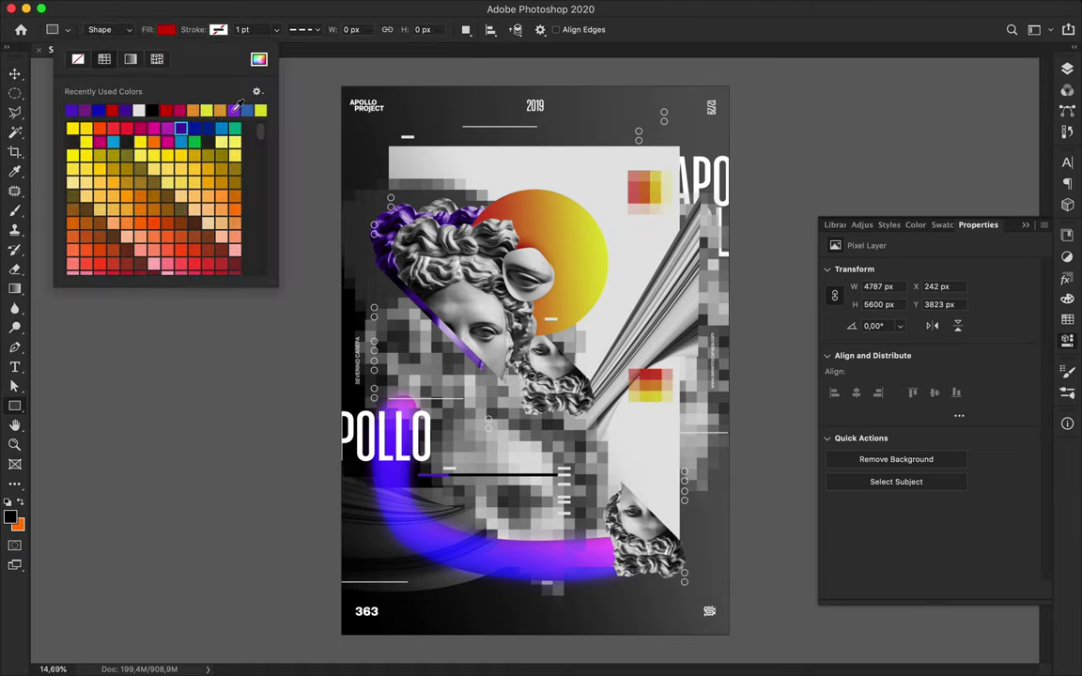
scroll(150, 179, "down", 3)
scroll(150, 178, "down", 3)
left_click(141, 169)
left_click_drag(335, 256, 649, 583)
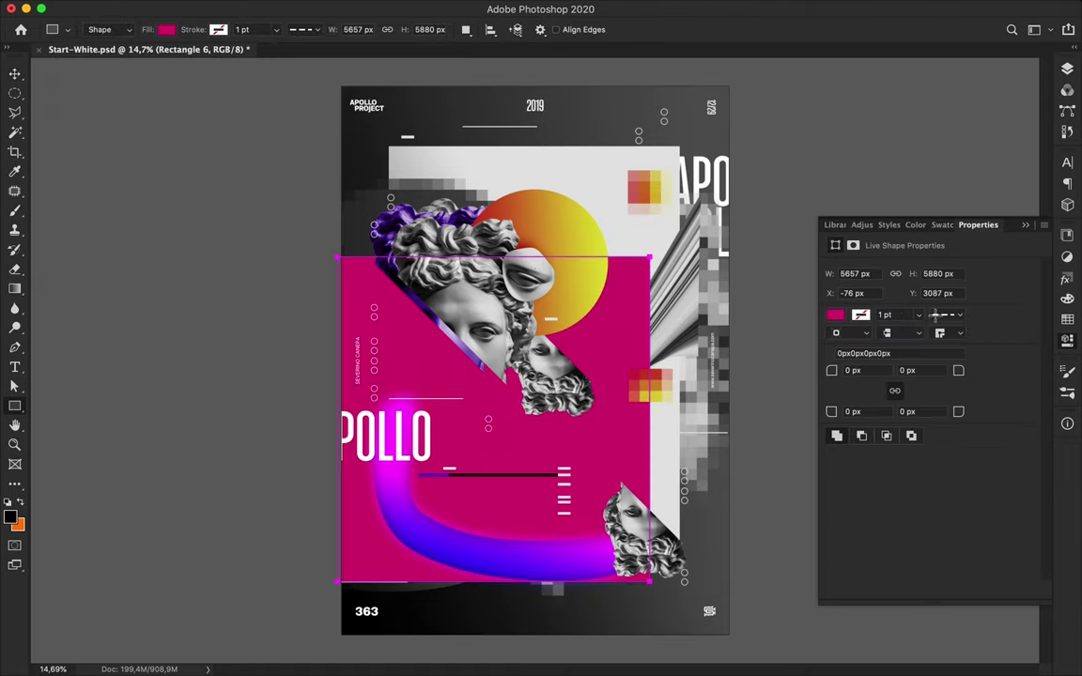
key("v")
left_click_drag(563, 361, 620, 362)
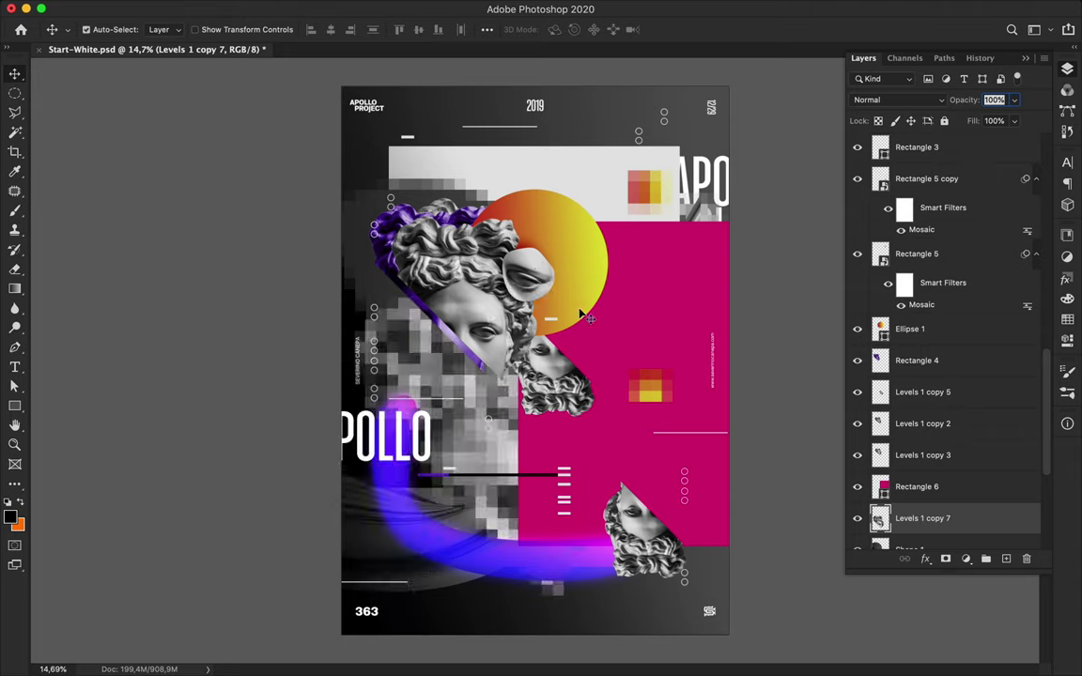
key("ctrl+z")
Set the magenta rectangle to Overlay and duplicate it as a Normal-blended copy
left_click(896, 99)
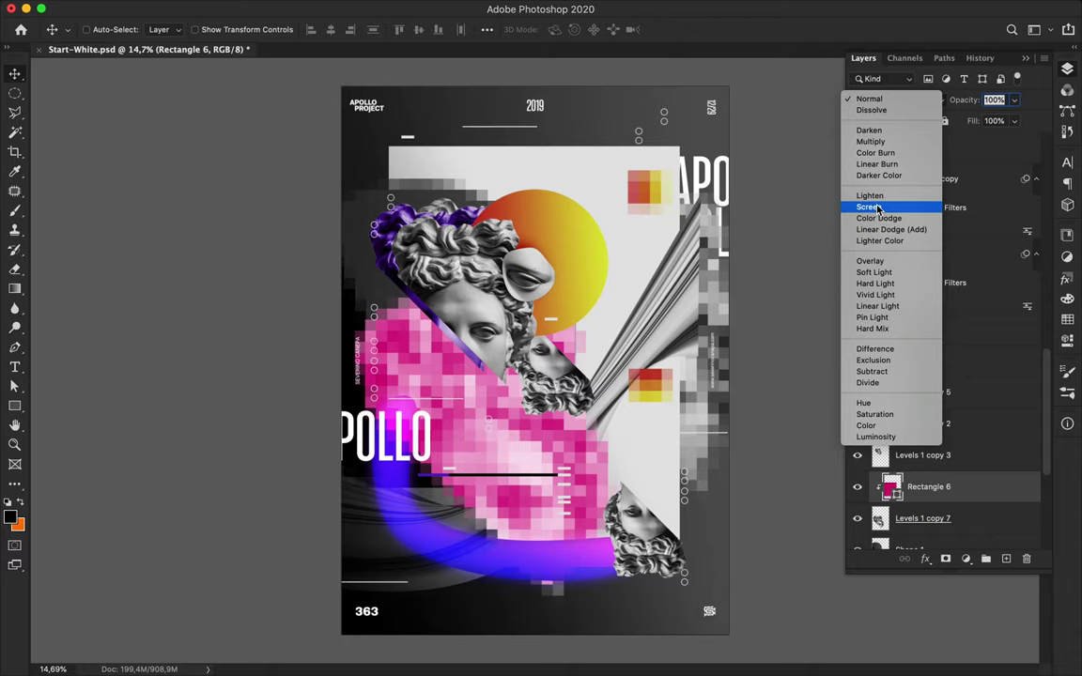
left_click(869, 261)
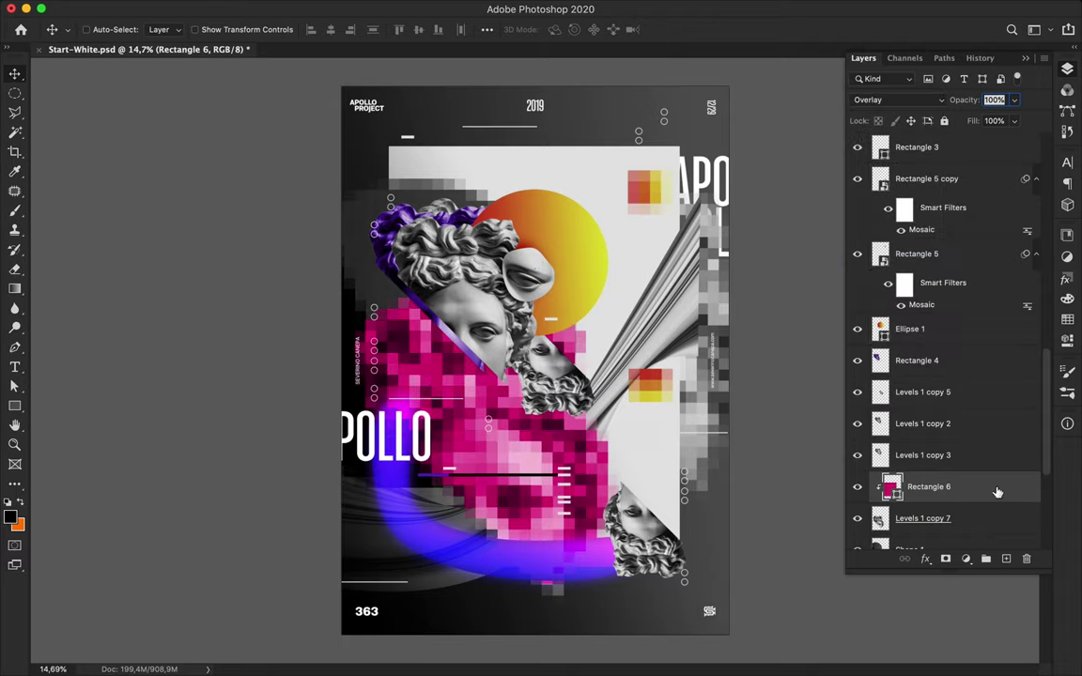
key("ctrl+j")
left_click(896, 100)
left_click(883, 9)
Move the magenta copy below Layer 3 so it sits behind the bust
left_click_drag(925, 418, 939, 475)
left_click_drag(566, 364, 584, 349)
scroll(925, 394, "down", 4)
left_click_drag(925, 288, 930, 396)
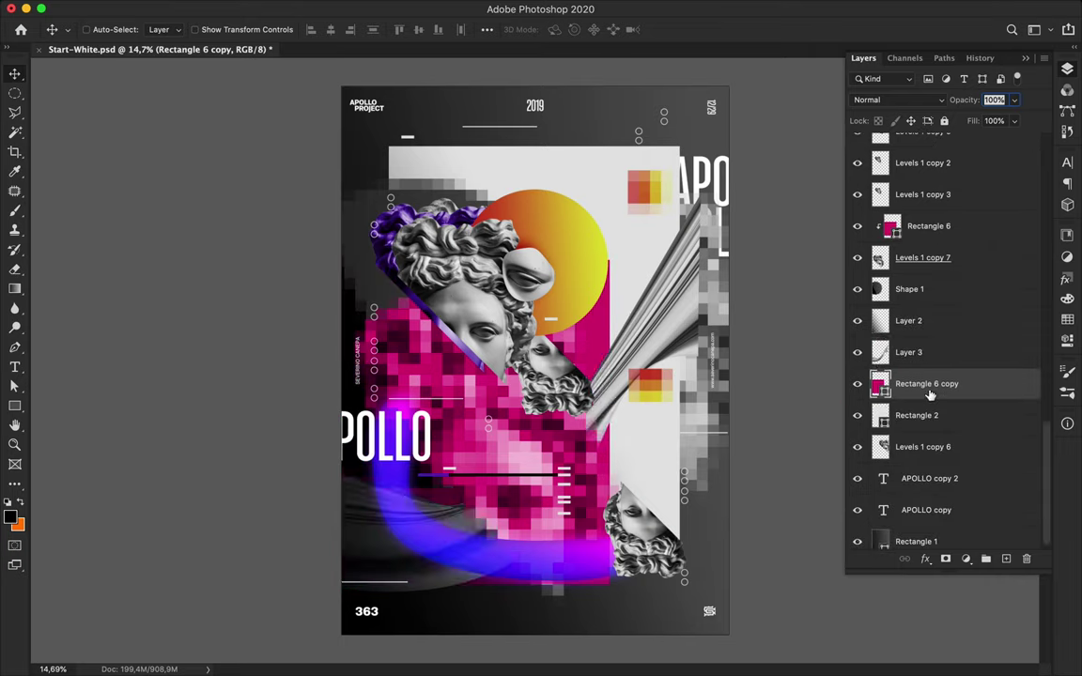
left_click_drag(618, 336, 619, 336)
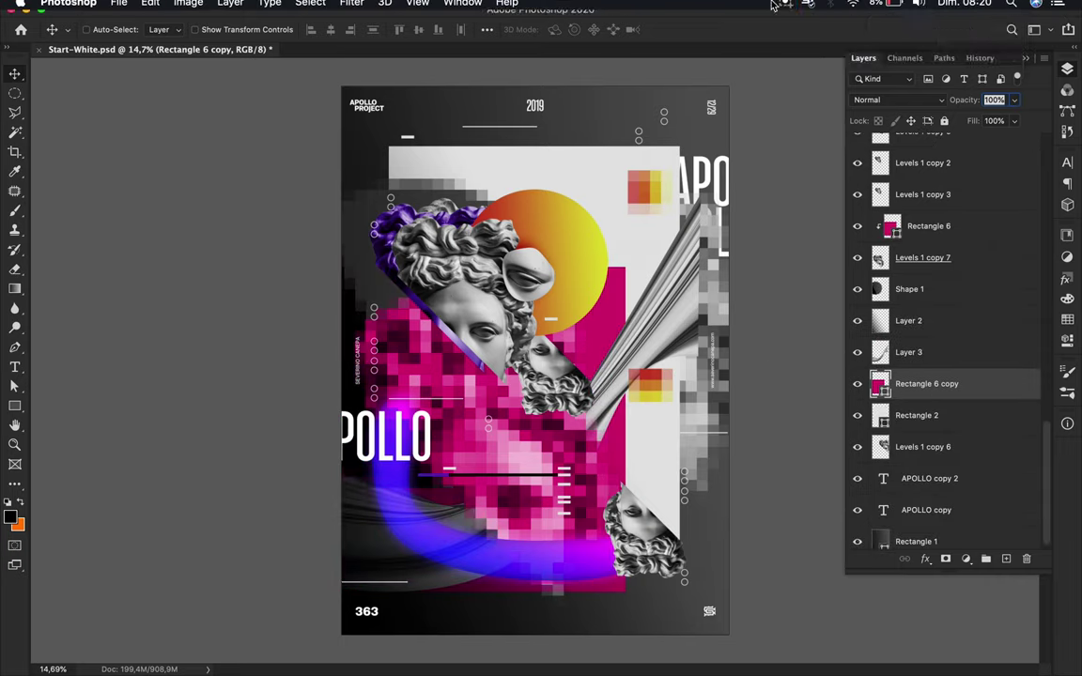
left_click(1024, 254)
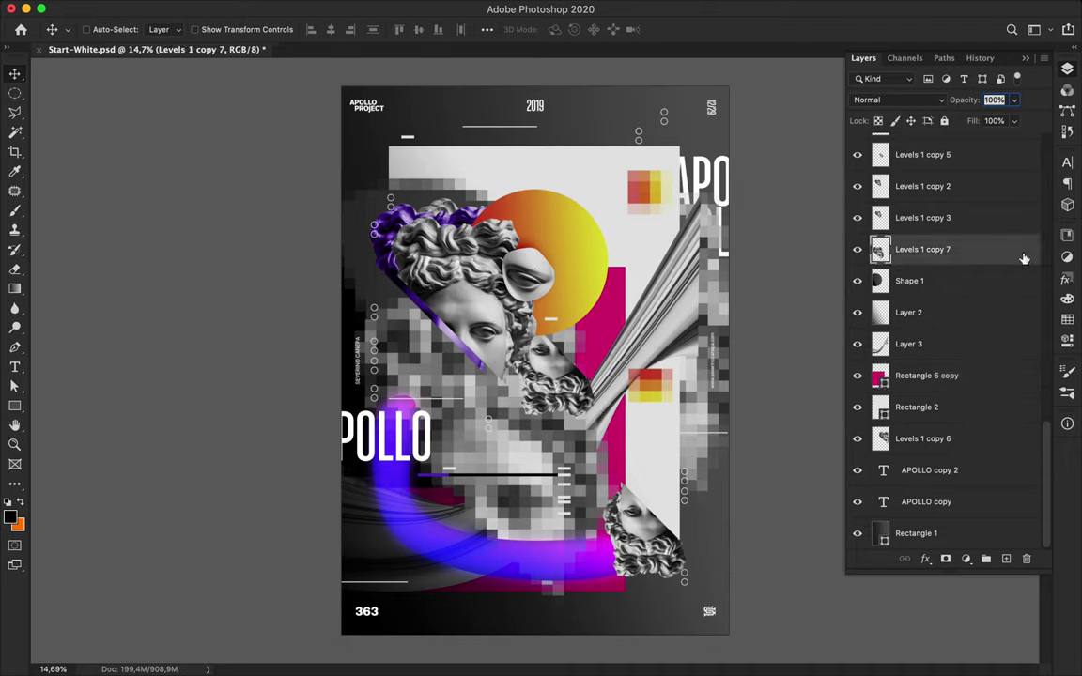
Raise the mosaic's contrast with a clipped 52/221 Levels adjustment merged into it
left_click(967, 559)
left_click(1005, 273)
left_click_drag(849, 380, 886, 381)
left_click_drag(1031, 380, 970, 384)
left_click(917, 264, "alt")
key("ctrl+e")
Duplicate the mosaic, add 28.33% monochromatic noise, and blend the copy in Overlay
key("ctrl+j")
left_click(519, 7)
left_click(618, 229)
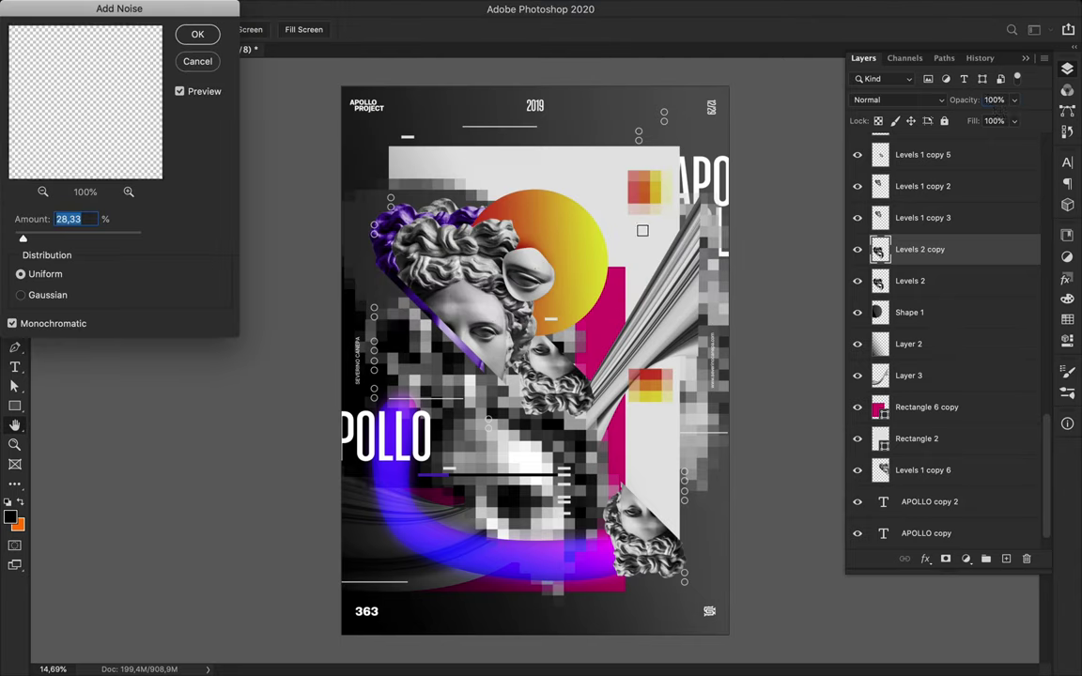
left_click(193, 35)
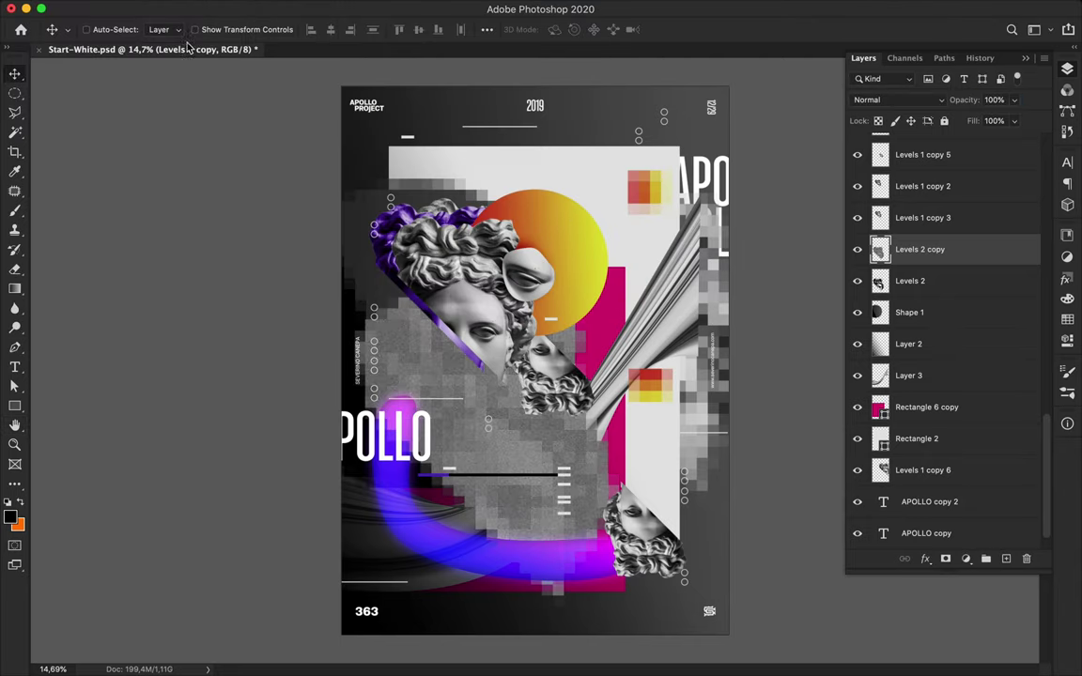
left_click(896, 100)
left_click(883, 251)
scroll(923, 188, "up", 3)
left_click(923, 147)
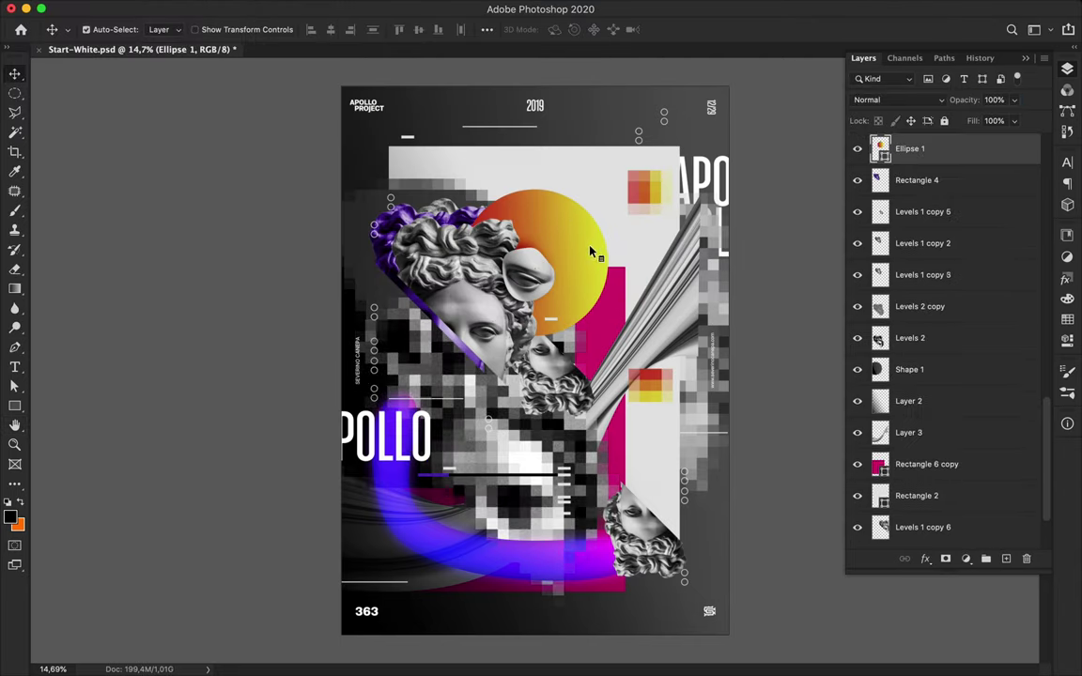
Convert the circle copy to a smart object and apply Gaussian Blur
left_click(923, 100)
left_click(923, 114)
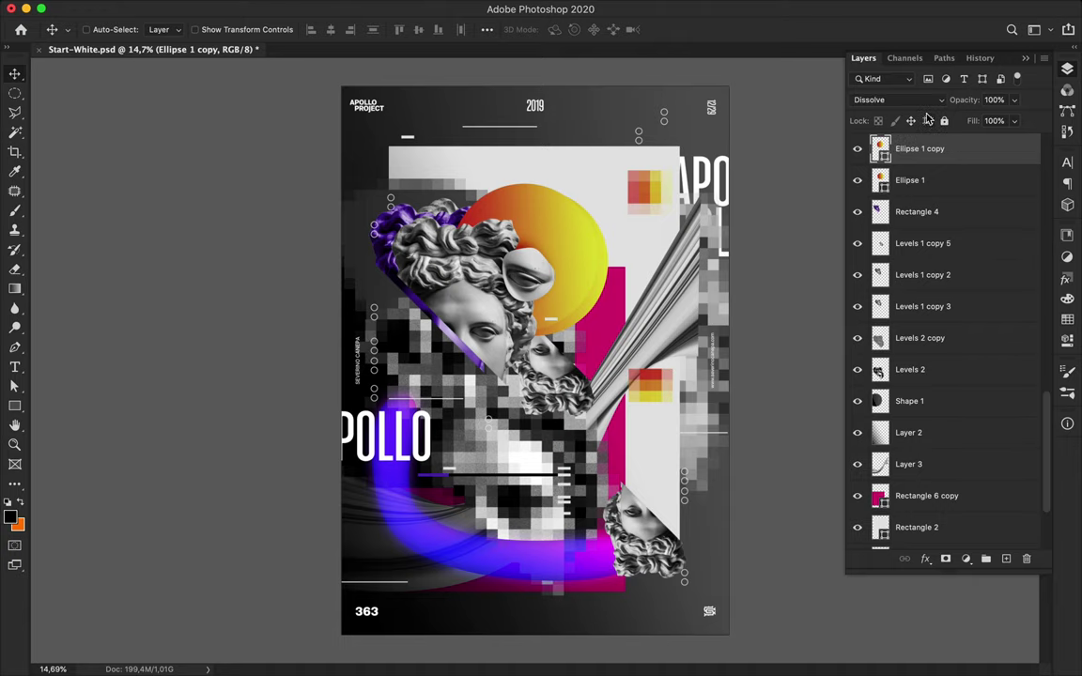
left_click(902, 100)
left_click(901, 84)
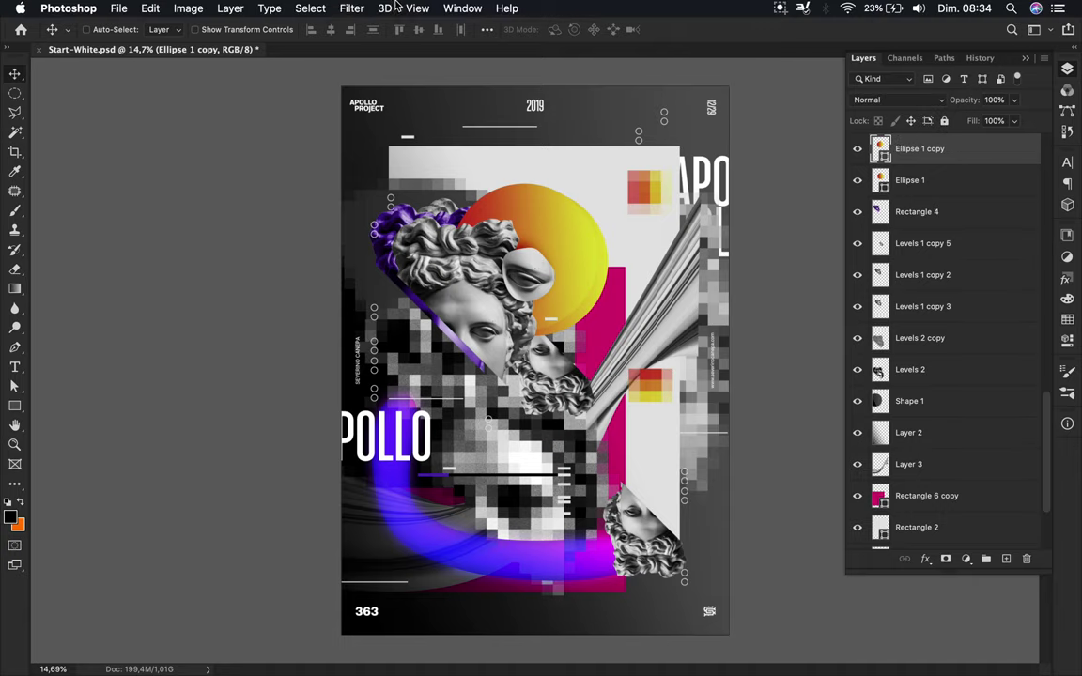
left_click(381, 7)
left_click(563, 225)
left_click(591, 301)
left_click(1004, 194)
Set the blurred circle to Dissolve and shift it up and right
left_click(897, 100)
left_click(916, 111)
left_click_drag(471, 169, 530, 175)
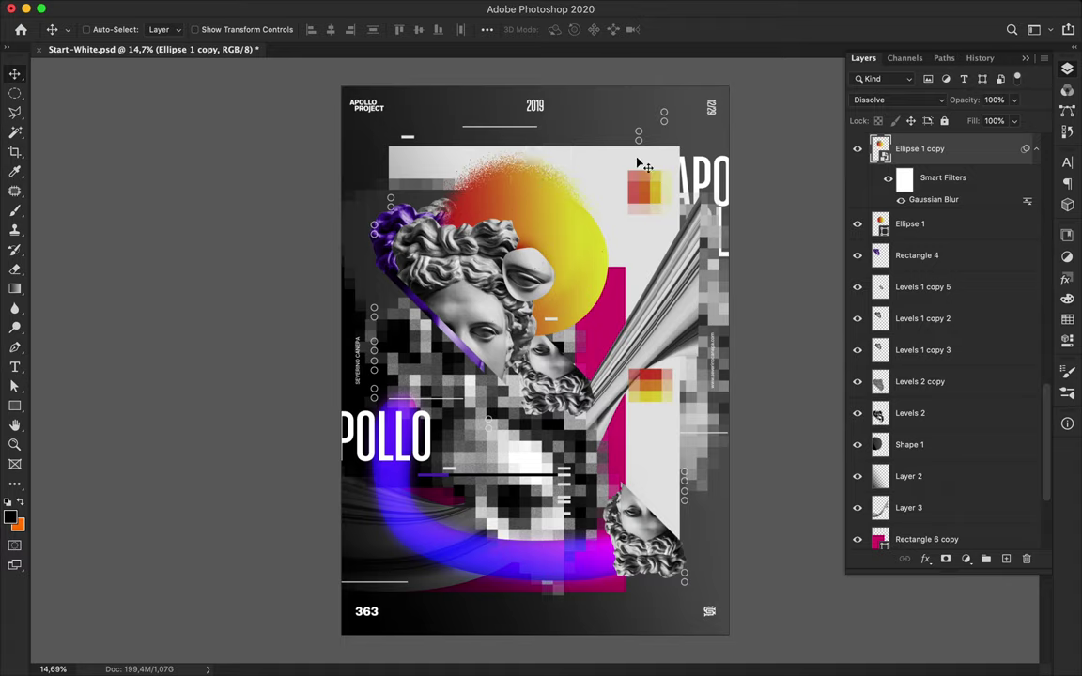
Scale the original orange-yellow circle down to 66%
key("ctrl+t")
left_click_drag(604, 244, 570, 241)
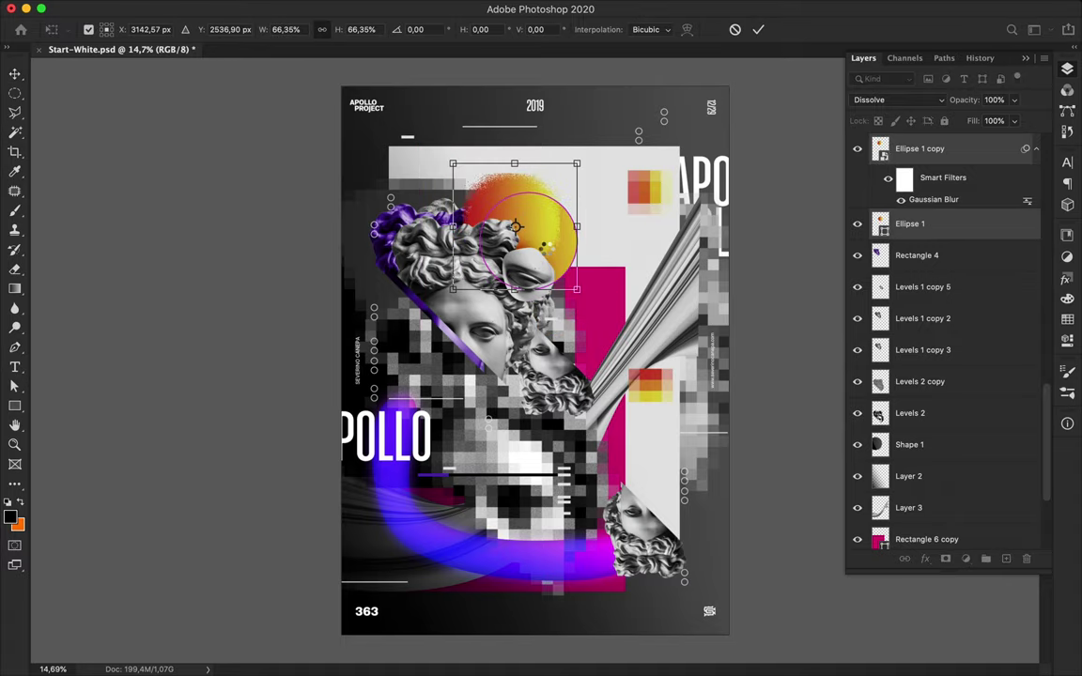
key("Return")
left_click(864, 256)
left_click(965, 559)
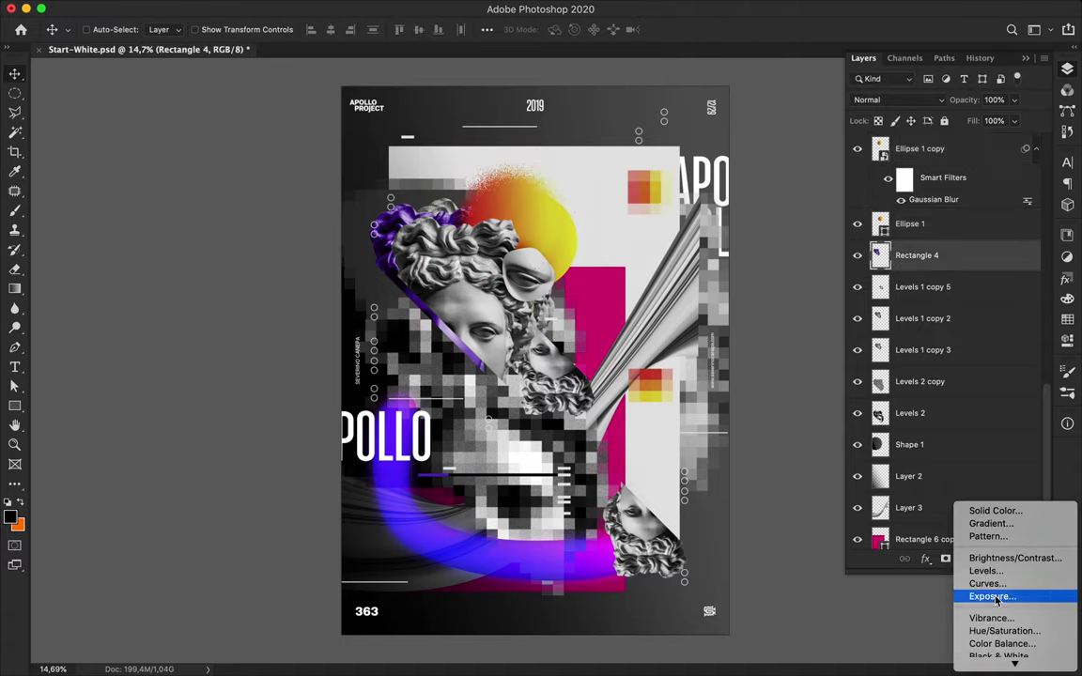
Clip a Hue/Saturation adjustment with hue +143 to the bust layer
left_click(995, 631)
mouse_move(928, 326)
left_mouse_down()
mouse_move(993, 326)
mouse_move(977, 327)
left_mouse_up()
key("F7")
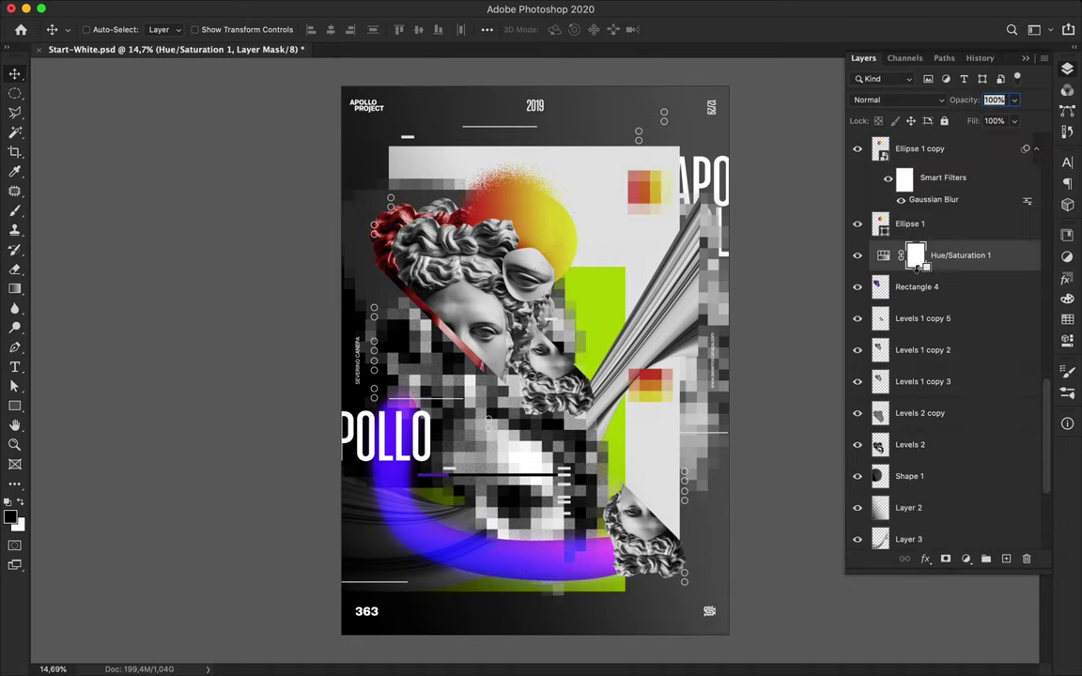
left_click(897, 263, "alt")
double_click(897, 257)
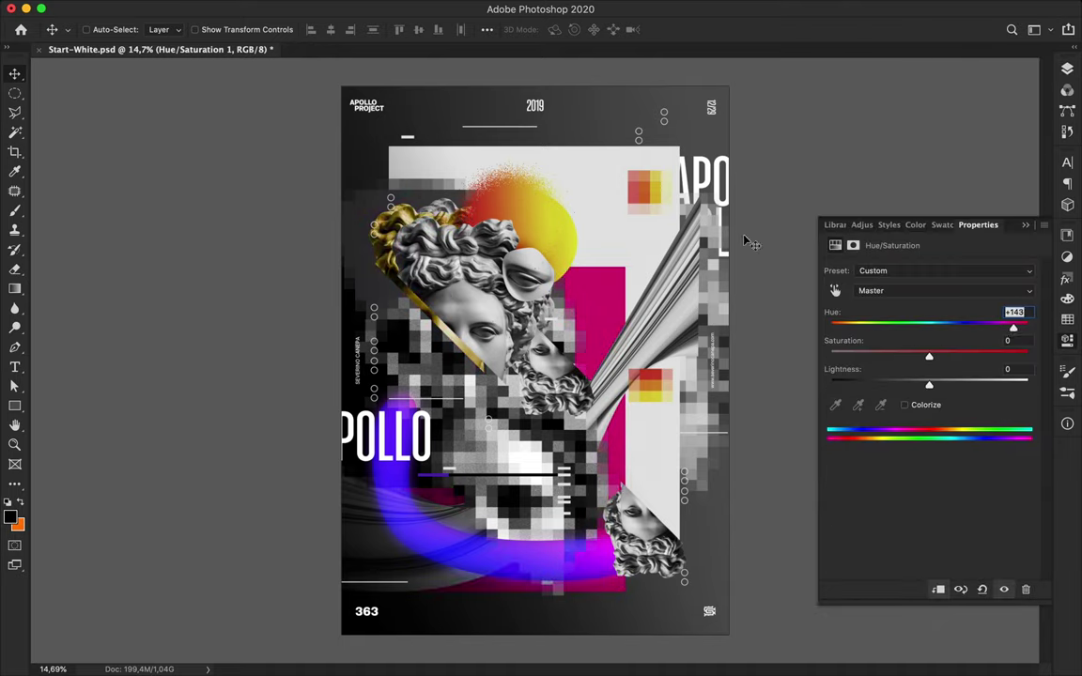
Delete APOLLO copy 3, rasterize the APOLLO type and warp the POLLO lettering
key("Delete")
right_click(953, 150)
left_click(808, 357)
key("ctrl+t")
right_click(371, 393)
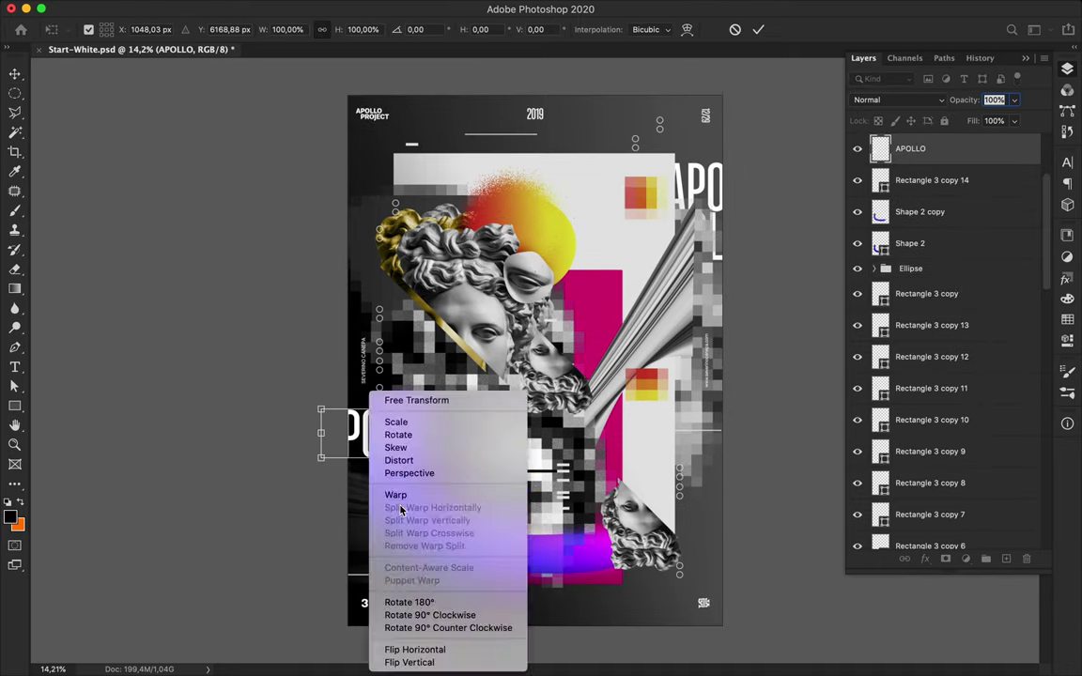
left_click(395, 495)
scroll(404, 442, "up", 3)
scroll(404, 442, "left", 3)
mouse_move(427, 451)
left_mouse_down()
mouse_move(449, 477)
mouse_move(465, 431)
left_mouse_up()
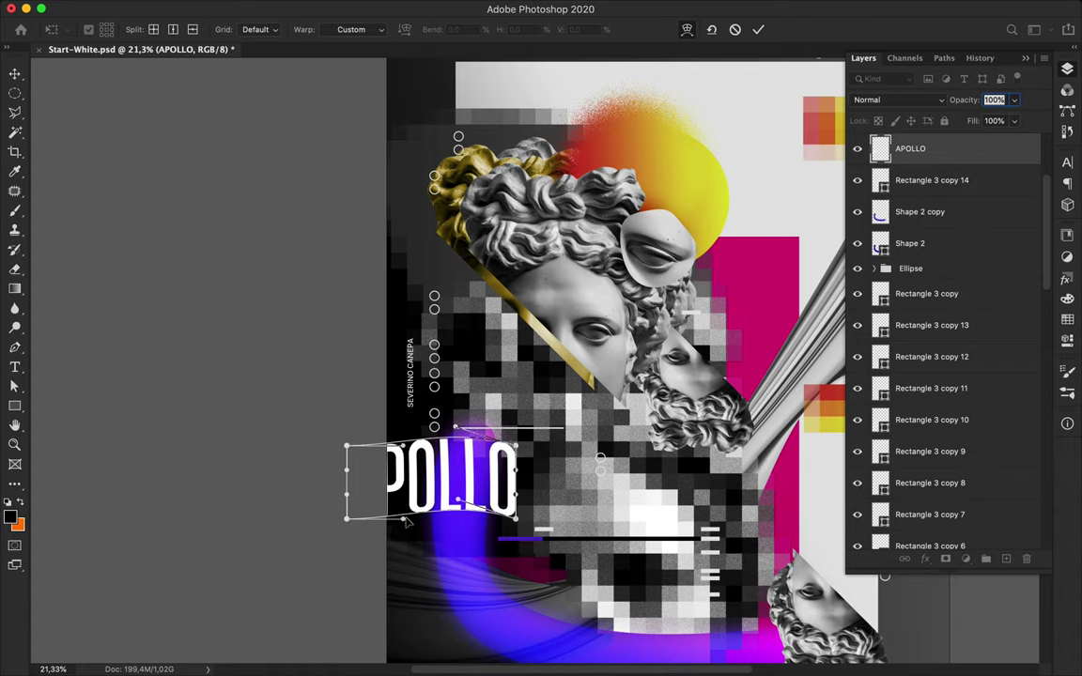
key("Return")
Warp the APO lettering into a bent shape
left_click(723, 197)
key("ctrl+t")
right_click(732, 174)
left_click(755, 281)
key("Return")
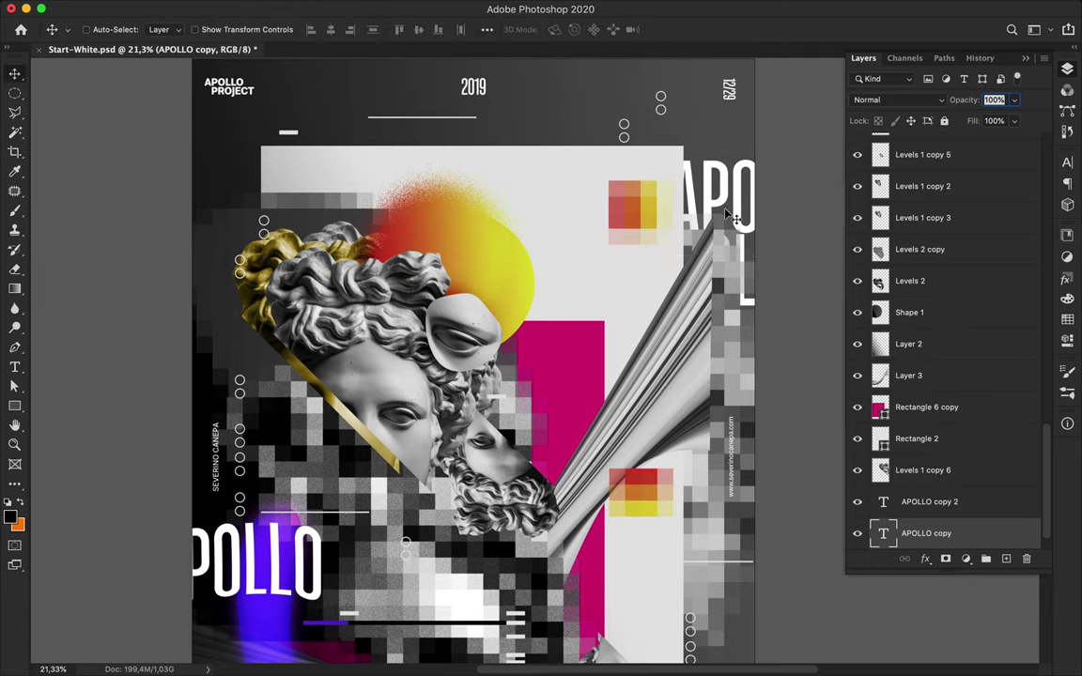
Rasterize the remaining APOLLO text layers, including APOLLO copy 2
right_click(888, 533)
left_click(798, 592)
left_click(929, 501)
right_click(888, 502)
left_click(808, 604)
Warp the APO lettering on the APOLLO copy layer
left_click(731, 232, "ctrl")
left_click(741, 223, "ctrl")
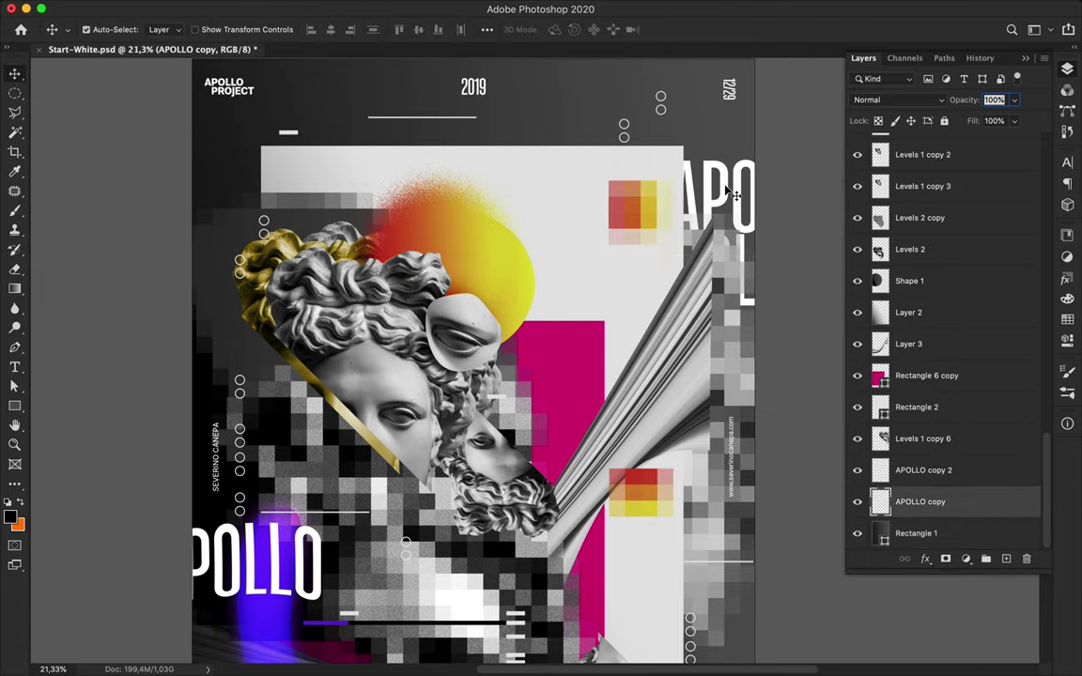
key("ctrl+t")
right_click(749, 220)
left_click(748, 220)
key("Return")
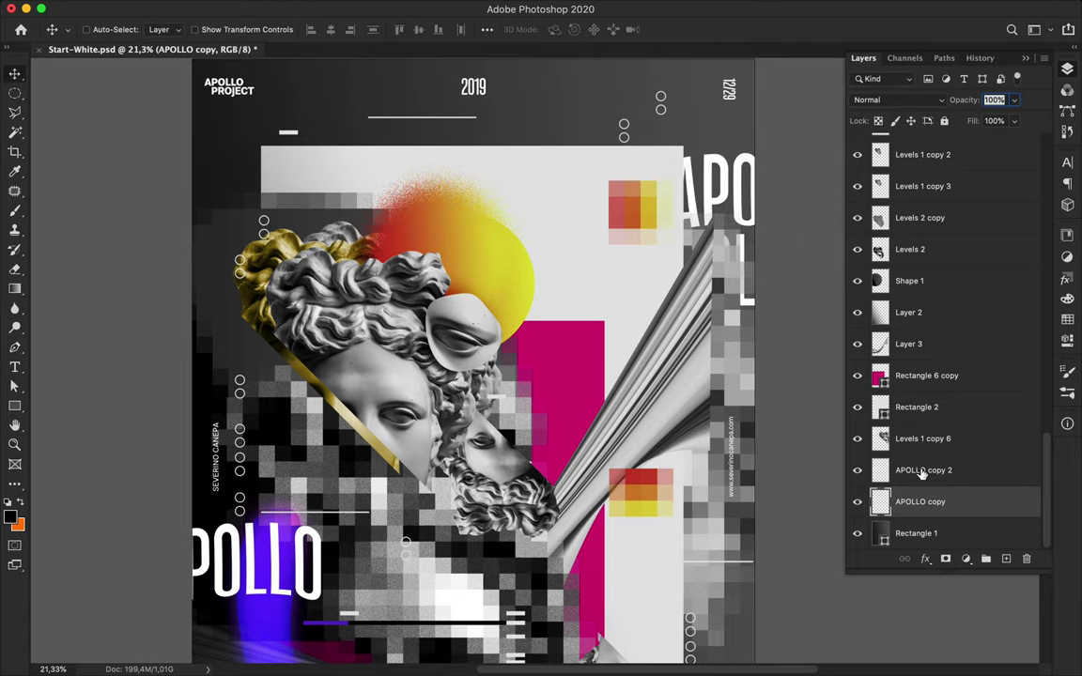
Restack the APOLLO copies, shift the lettering left and merge APOLLO copy 2 into Layer 3
left_click_drag(920, 501, 915, 423)
mouse_move(924, 501)
left_mouse_down()
mouse_move(947, 476)
mouse_move(925, 330)
left_mouse_up()
left_click_drag(695, 248, 648, 246)
key("ctrl+e")
key("ctrl+0")
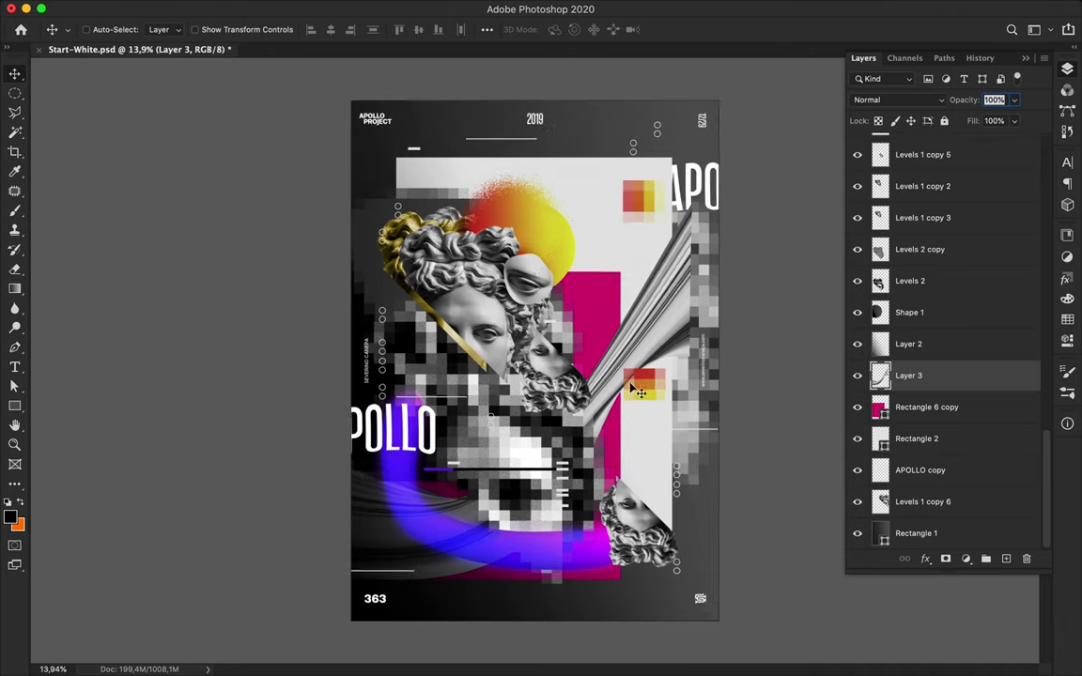
Try transforming the golden bust, then shrink the yellow circle
left_click(421, 239, "ctrl")
key("ctrl+t")
key("Return")
key("ctrl+t")
key("Escape")
scroll(319, 143, "up", 2)
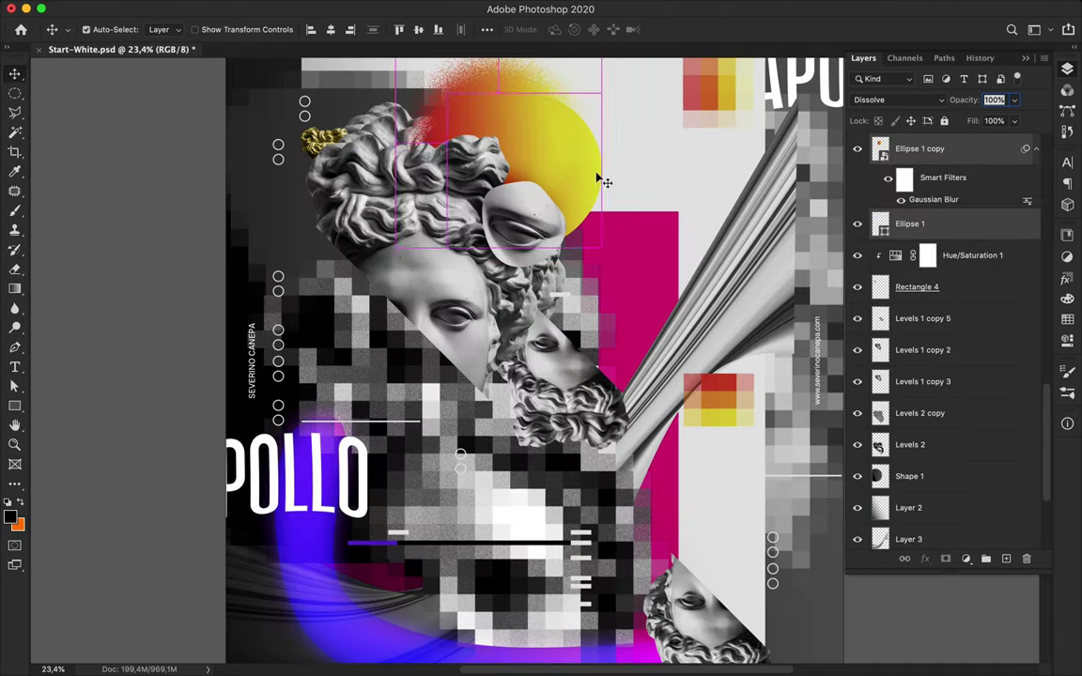
key("ctrl+t")
left_click_drag(599, 178, 514, 94)
key("Return")
Paste a duplicate of the mosaic rectangle and shrink it
key("ctrl+v")
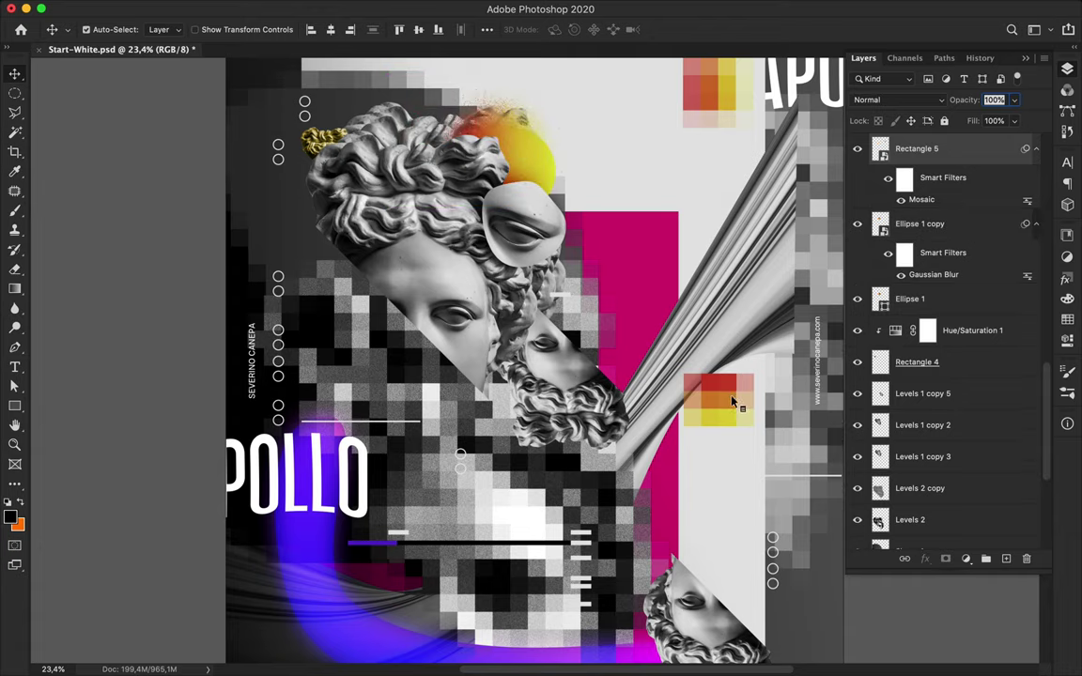
key("ctrl+0")
key("ctrl+t")
mouse_move(563, 293)
left_mouse_down()
mouse_move(639, 236)
mouse_move(647, 260)
left_mouse_up()
key("Return")
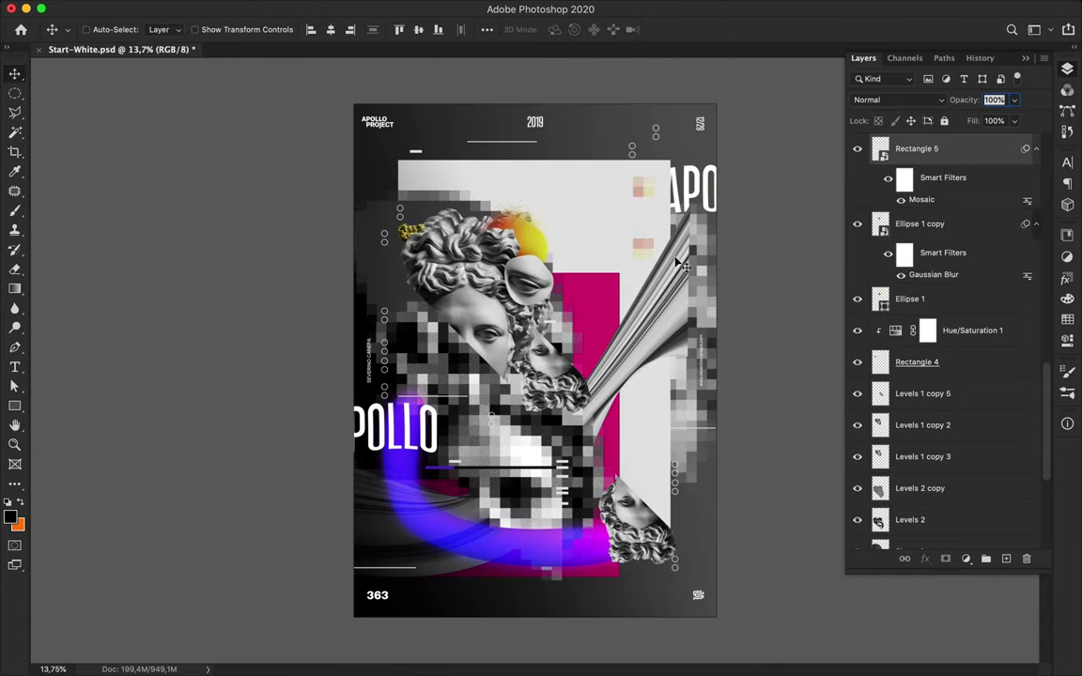
Scale the purple swoosh down beside the lower bust and move the pink rectangle up-left
left_click(909, 179, "shift")
key("ctrl+t")
left_click_drag(369, 380, 592, 493)
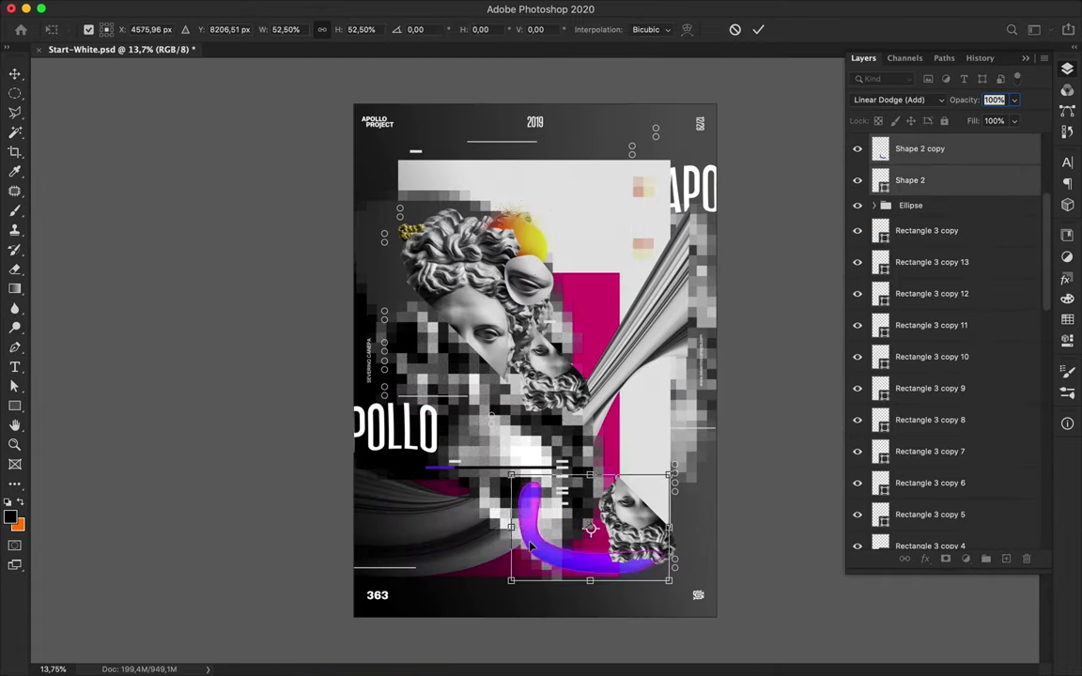
key("Return")
left_click_drag(526, 465, 648, 526)
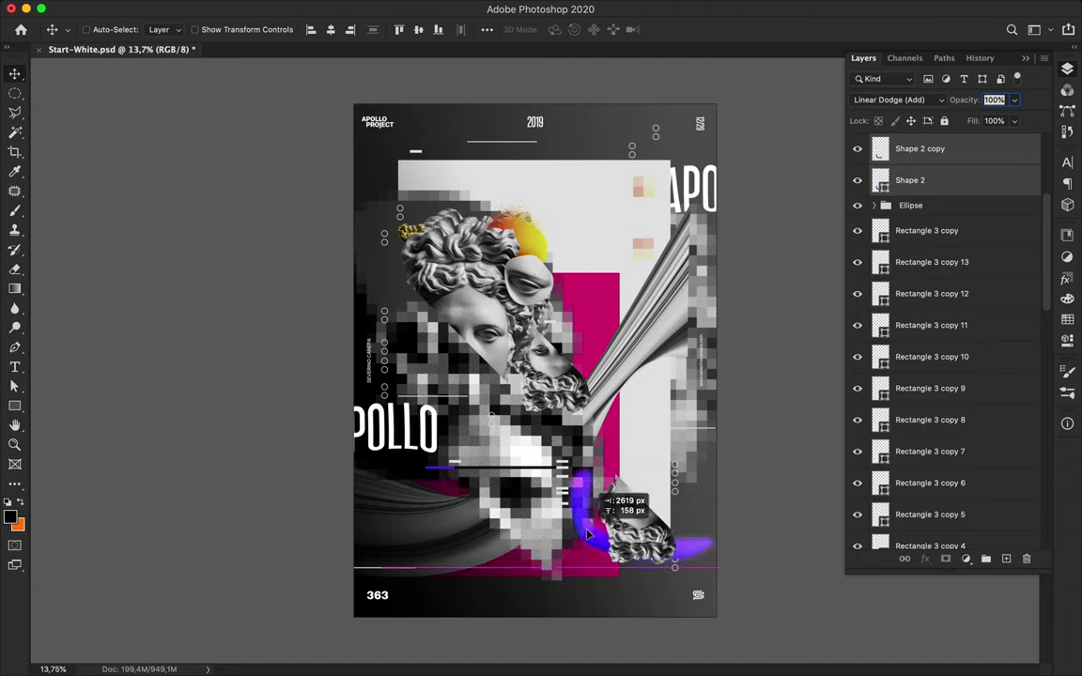
left_click(481, 512, "ctrl")
left_click_drag(612, 325, 579, 313)
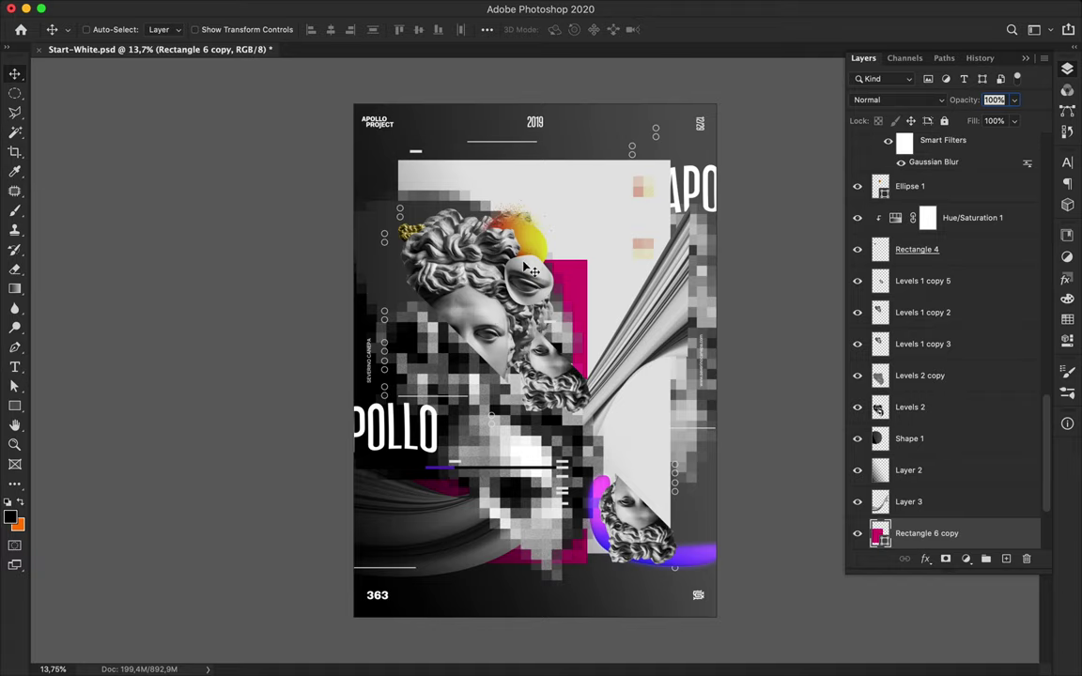
Draw a short pen line with a thin white stroke
scroll(531, 270, "up", 3)
scroll(530, 271, "up", 1)
scroll(531, 270, "up", 2)
scroll(375, 281, "down", 1)
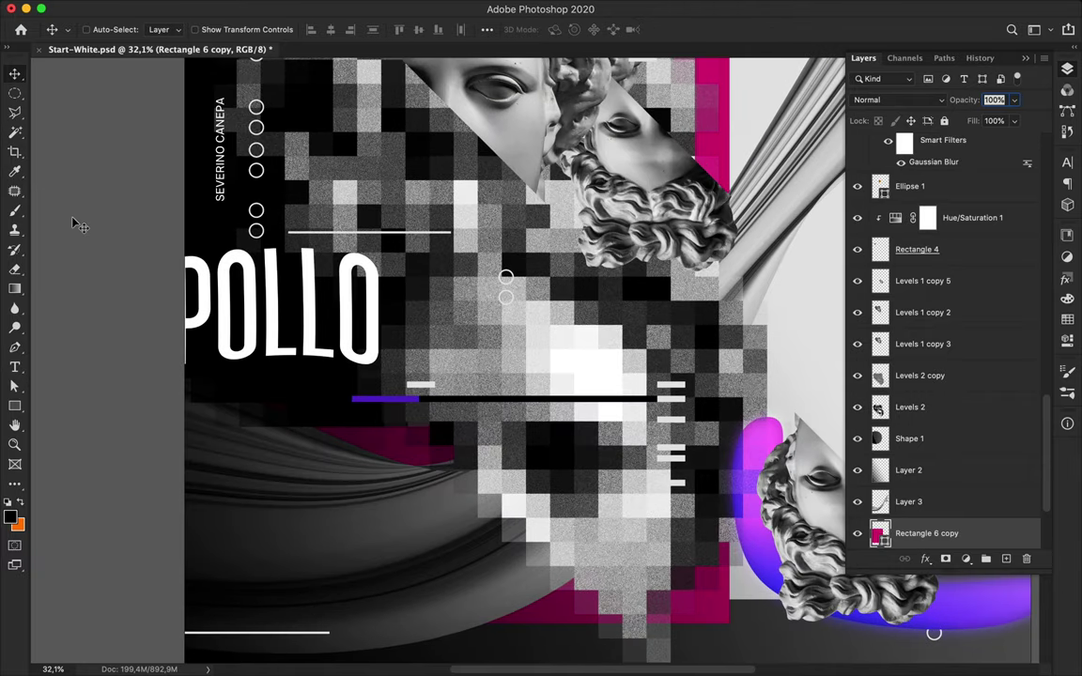
key("p")
left_click(169, 29)
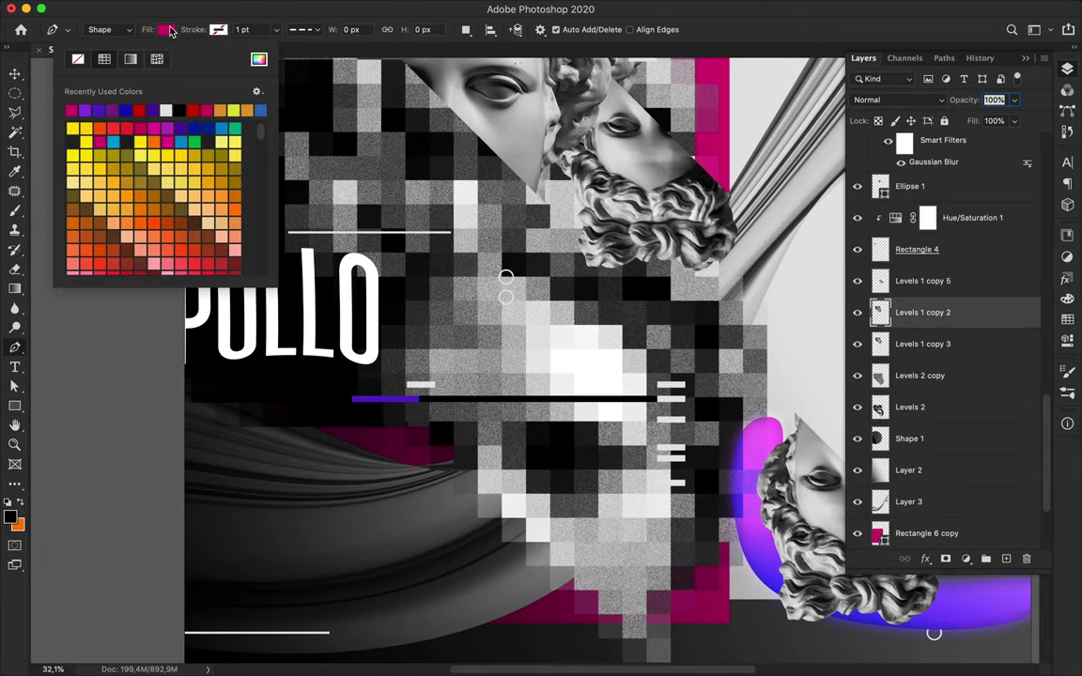
left_click(280, 460)
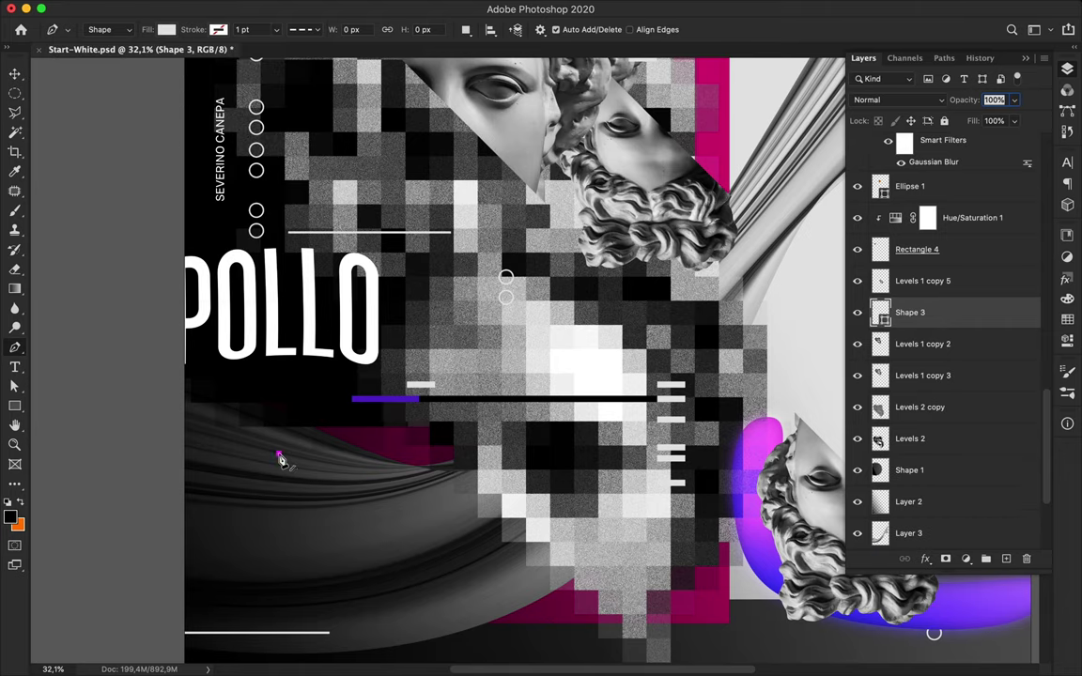
scroll(321, 349, "up", 3)
key("a")
left_click(275, 30)
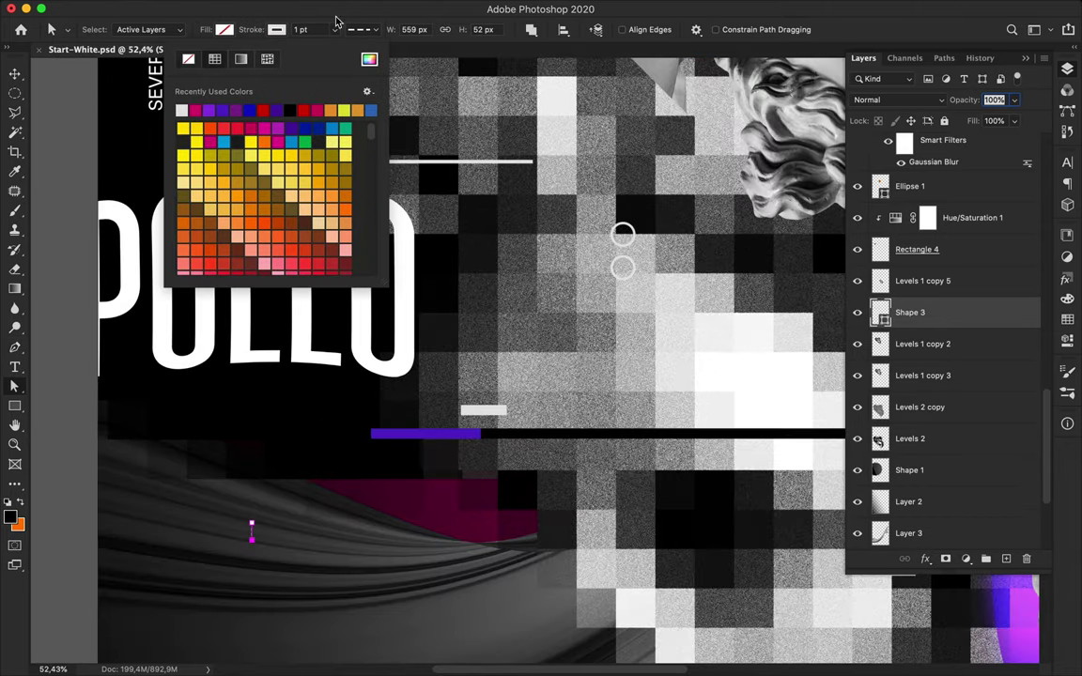
left_click(364, 29)
key("v")
scroll(272, 536, "up", 3)
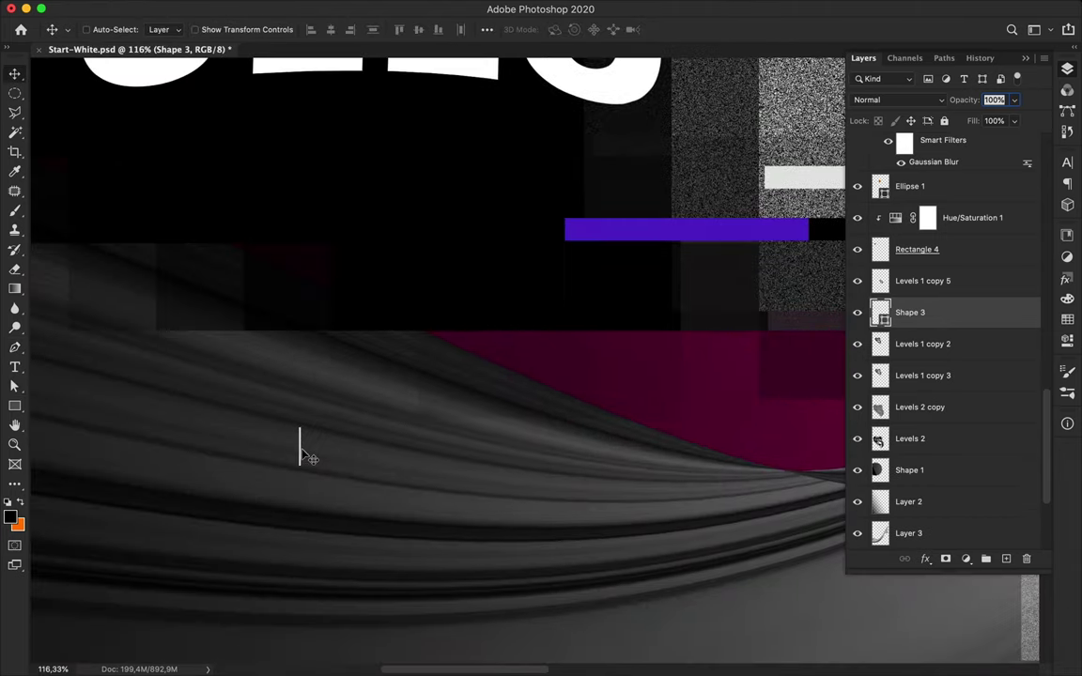
Rotate a copy of the line 90° and merge both into one plus mark
key("ctrl+t")
left_click_drag(319, 457, 303, 453)
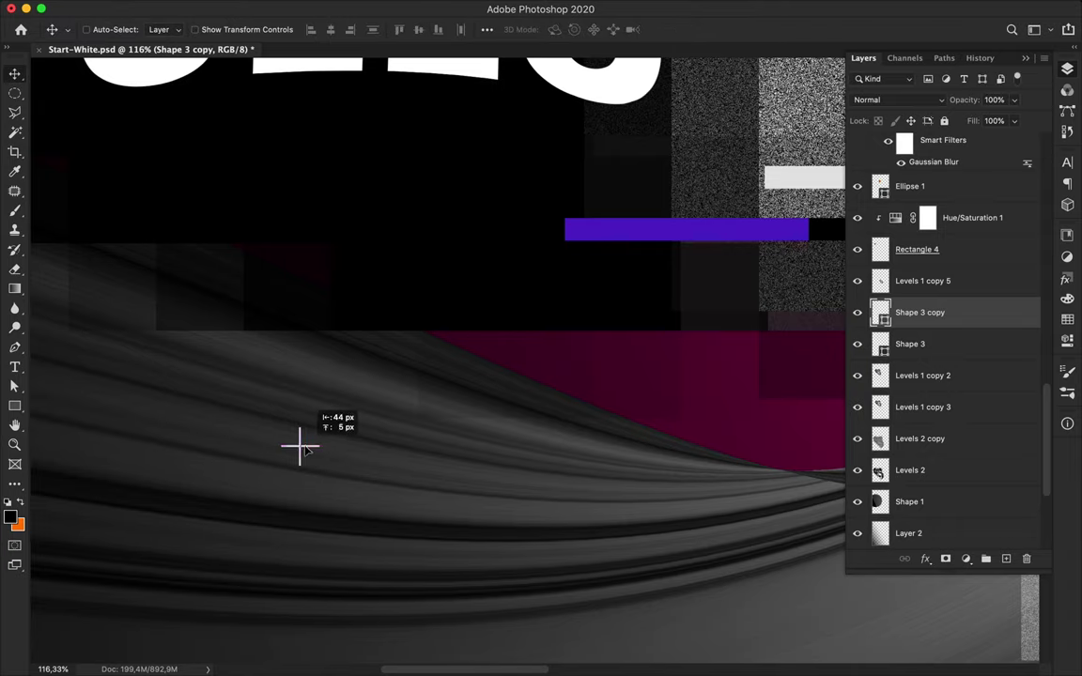
key("Escape")
left_click(864, 345, "ctrl")
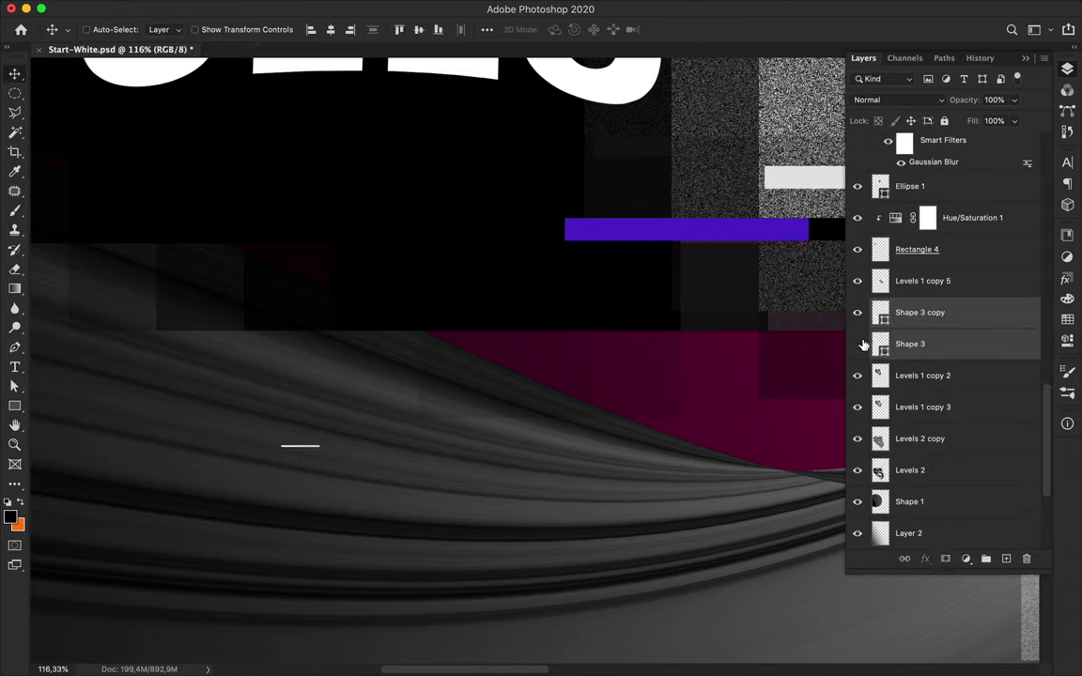
key("ctrl+e")
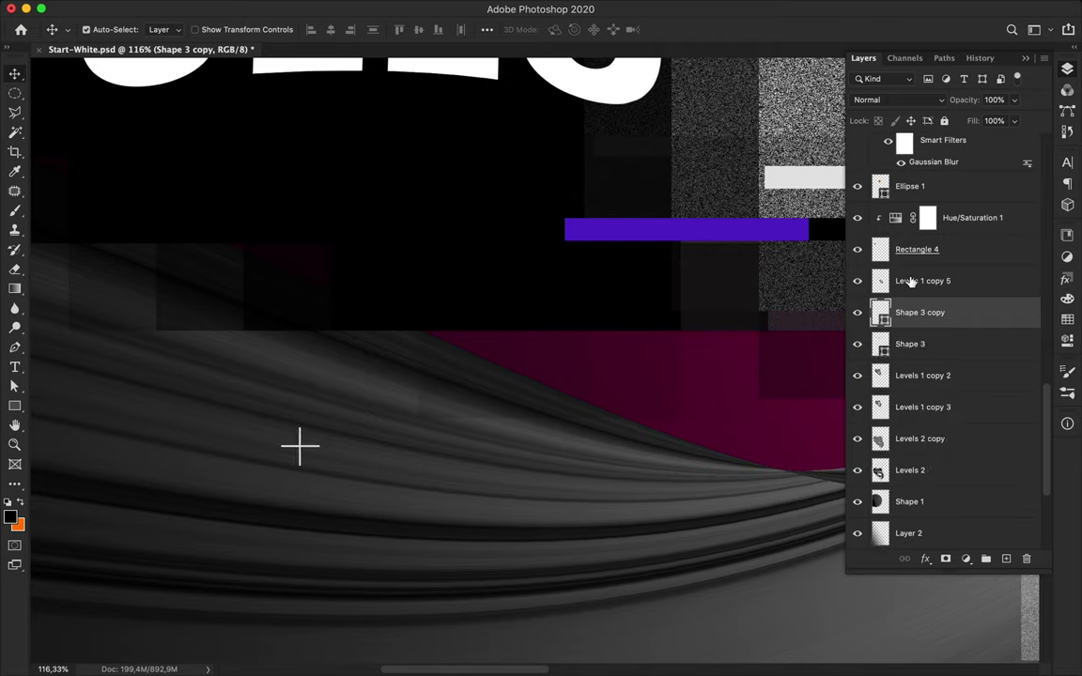
right_click(936, 343)
left_click(798, 460)
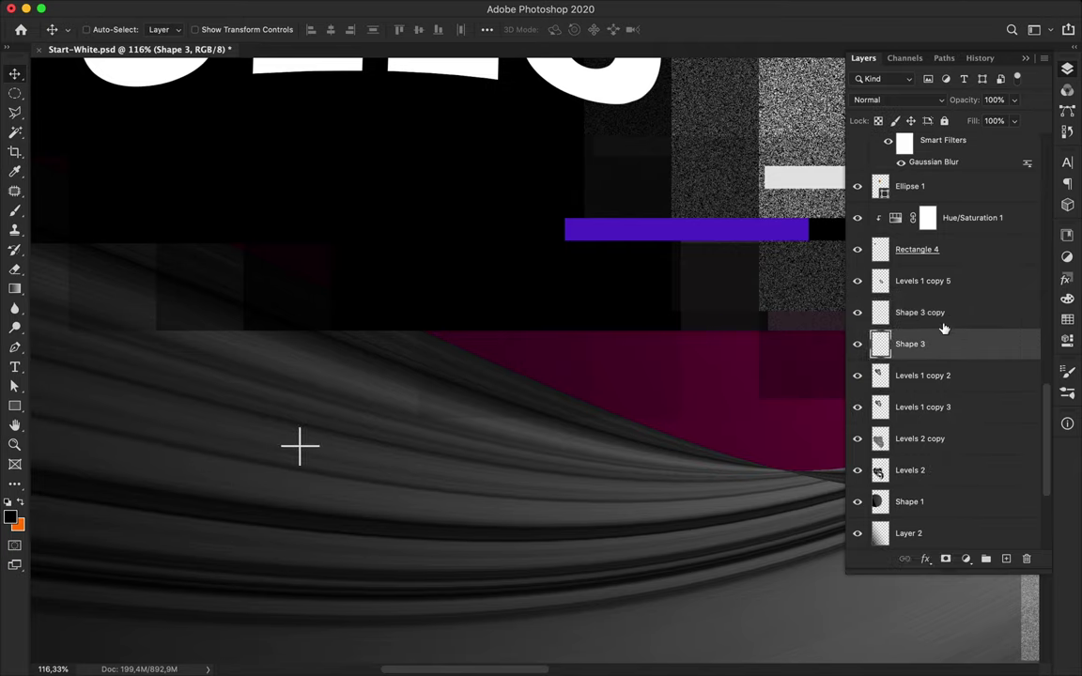
left_click_drag(310, 448, 329, 448)
Place plus mark copies to the right and lower right, duplicating the mark several times
scroll(324, 422, "down", 3)
scroll(394, 394, "down", 3)
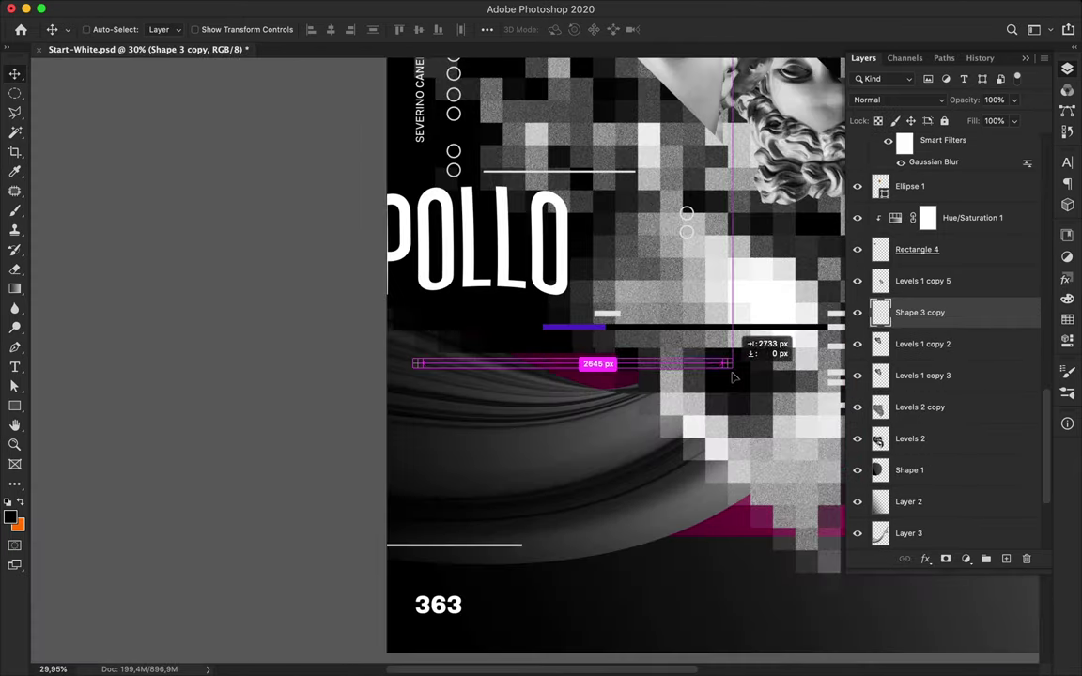
left_click_drag(724, 377, 724, 377)
scroll(724, 378, "down", 2)
left_click_drag(770, 338, 658, 432)
scroll(914, 282, "up", 5)
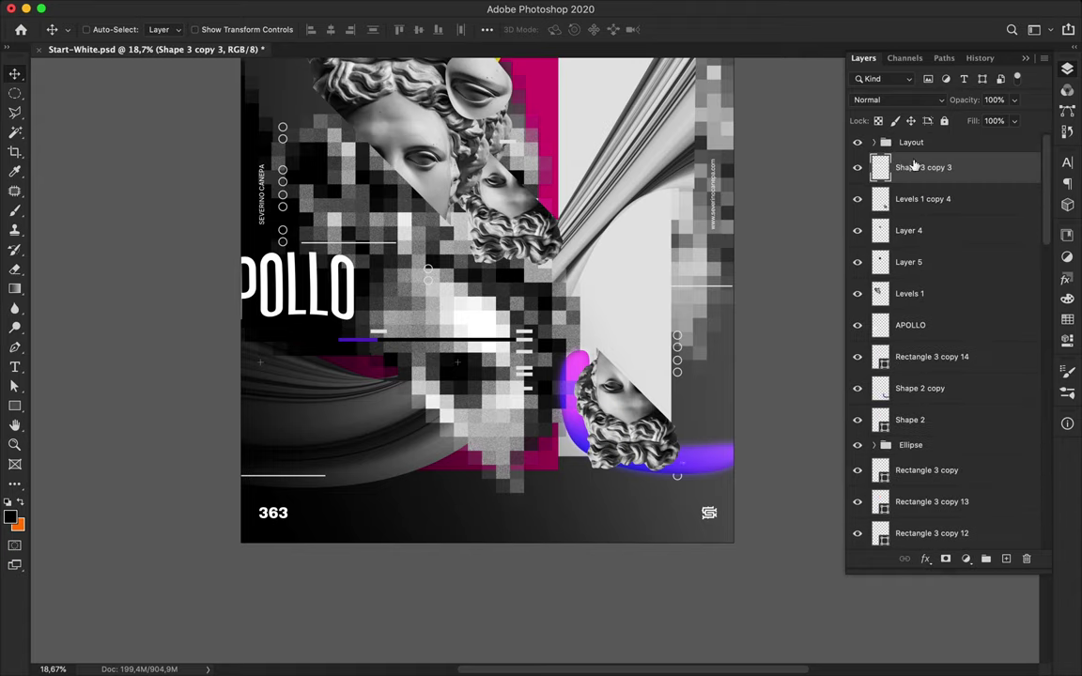
key("ctrl+j")
key("ctrl+j")
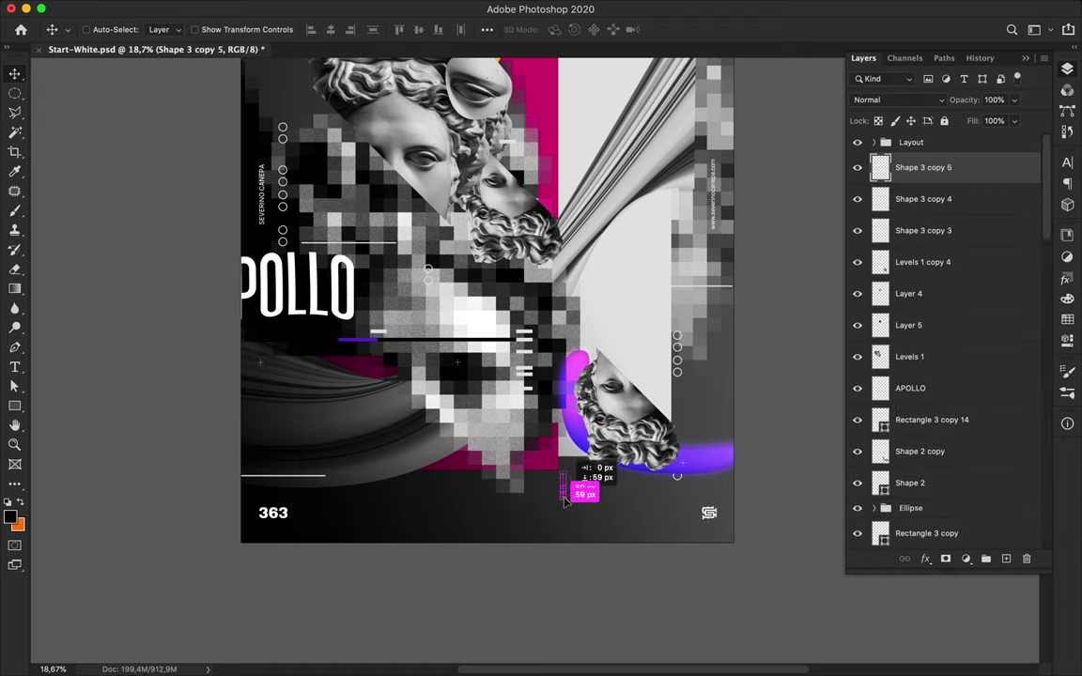
key("ctrl+j")
scroll(562, 502, "down", 2)
scroll(526, 282, "up", 1)
key("ctrl+j")
Position plus marks near the top-left corner and along the top edge
scroll(376, 131, "up", 2)
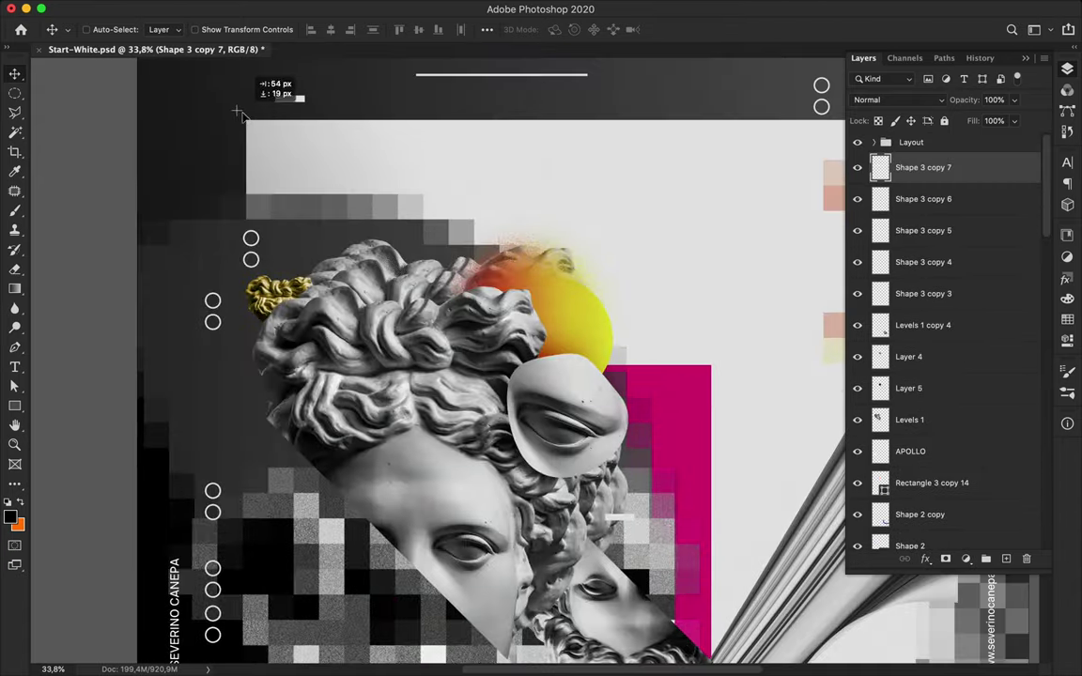
scroll(215, 149, "up", 5)
left_click_drag(215, 148, 277, 523)
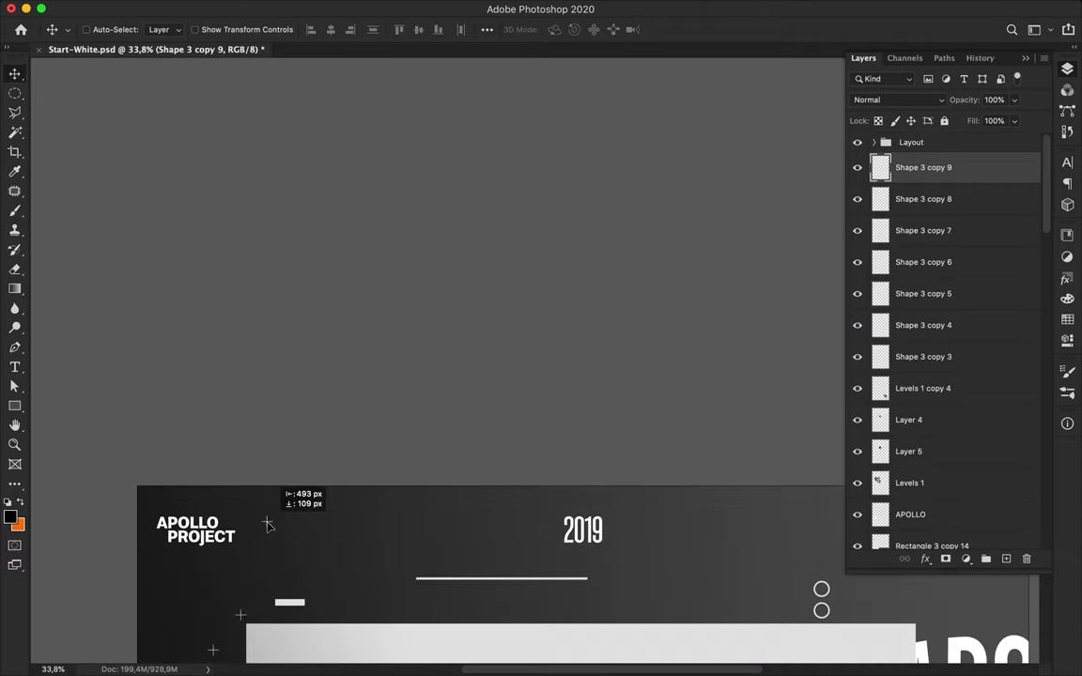
scroll(526, 514, "right", 5)
mouse_move(627, 518)
left_mouse_down("alt")
mouse_move(526, 514)
mouse_move(535, 555)
left_mouse_up("alt")
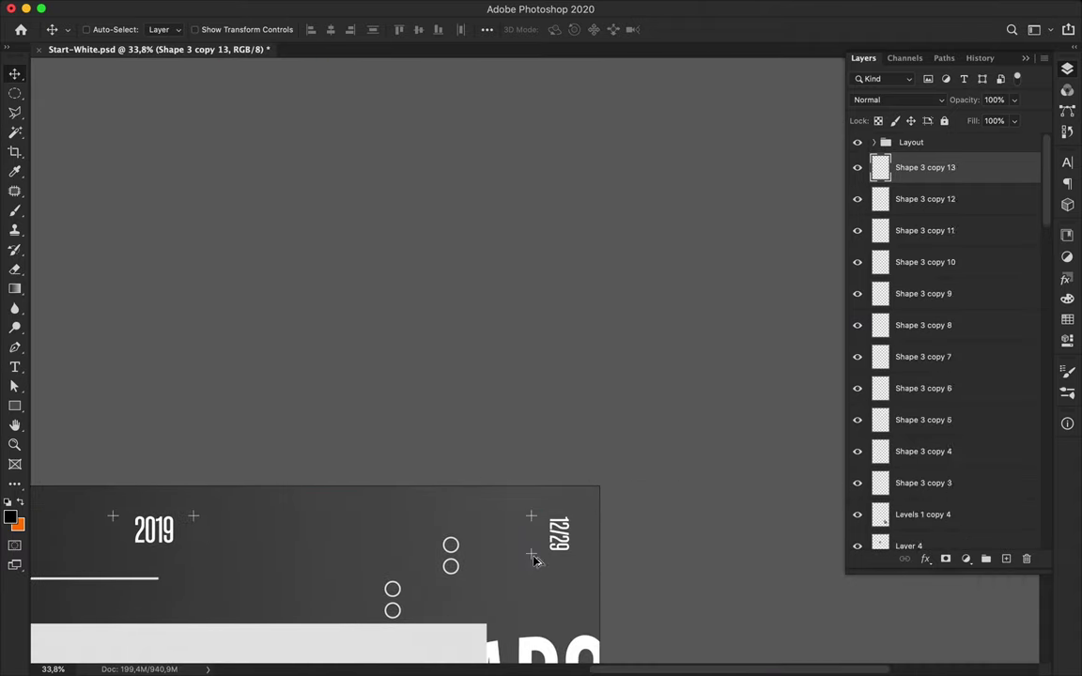
scroll(536, 555, "down", 2)
scroll(538, 599, "down", 1)
scroll(538, 599, "down", 3)
scroll(526, 469, "down", 5)
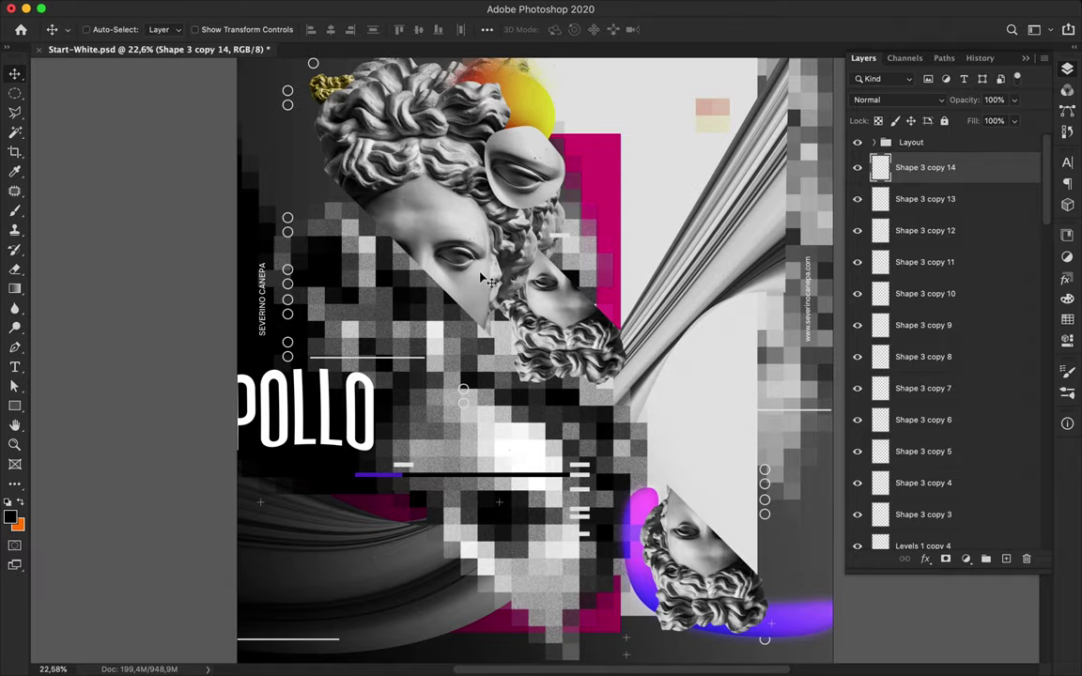
Shrink both purple swoosh layers further
left_click(483, 278, "ctrl")
scroll(554, 288, "down", 1)
left_click(559, 236, "ctrl")
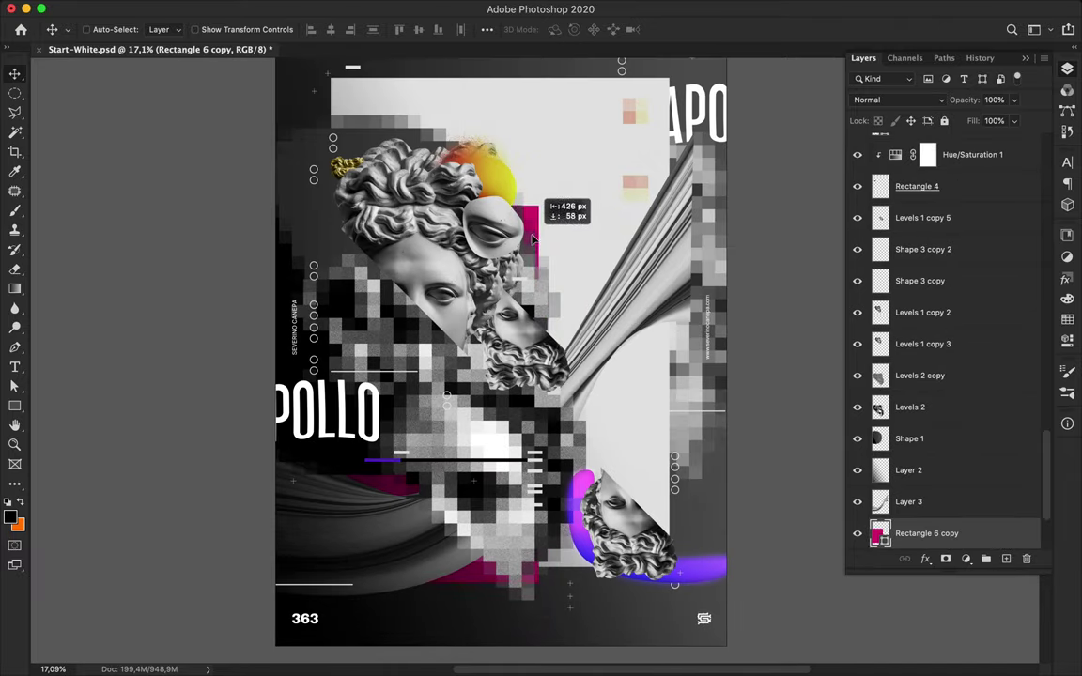
left_click(532, 239, "ctrl")
scroll(901, 263, "up", 2)
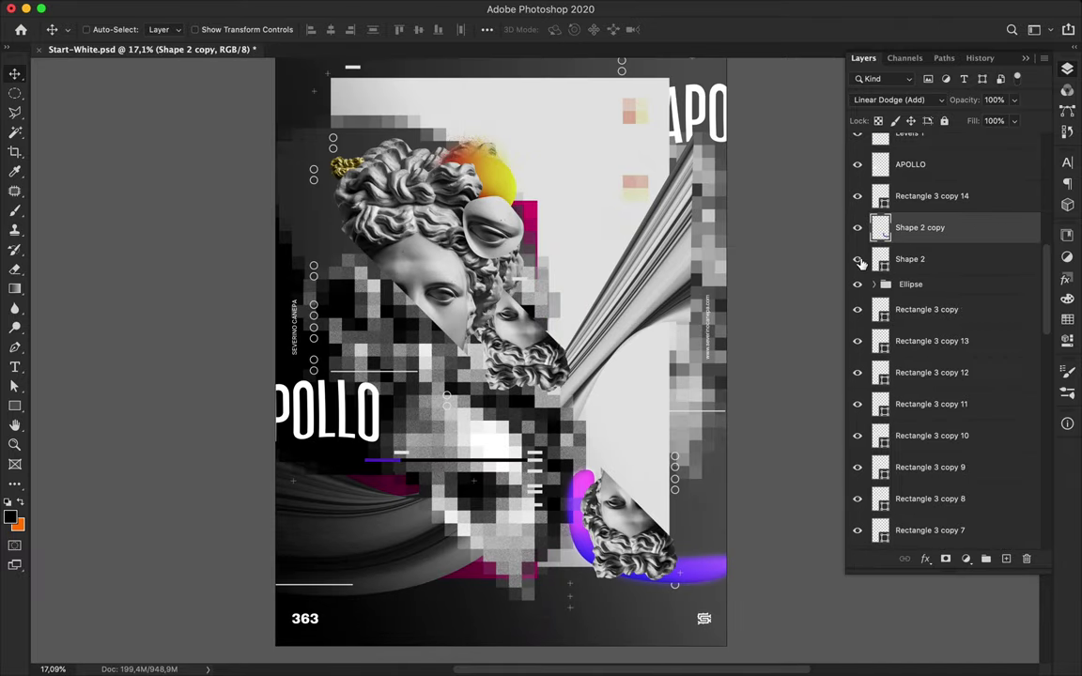
left_click(909, 259, "shift")
key("ctrl+t")
left_click_drag(725, 575, 641, 545)
key("Return")
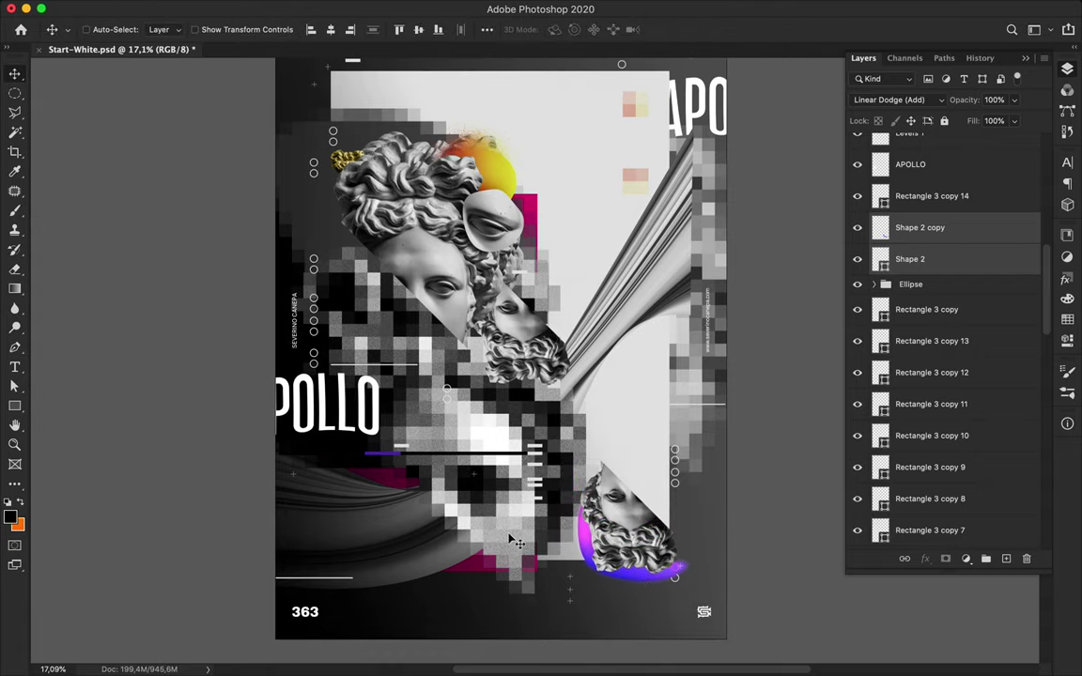
Enlarge the middle bust slightly
left_click(526, 357, "ctrl")
key("ctrl+t")
key("Return")
mouse_move(550, 368)
left_mouse_down()
mouse_move(560, 377)
mouse_move(526, 368)
left_mouse_up()
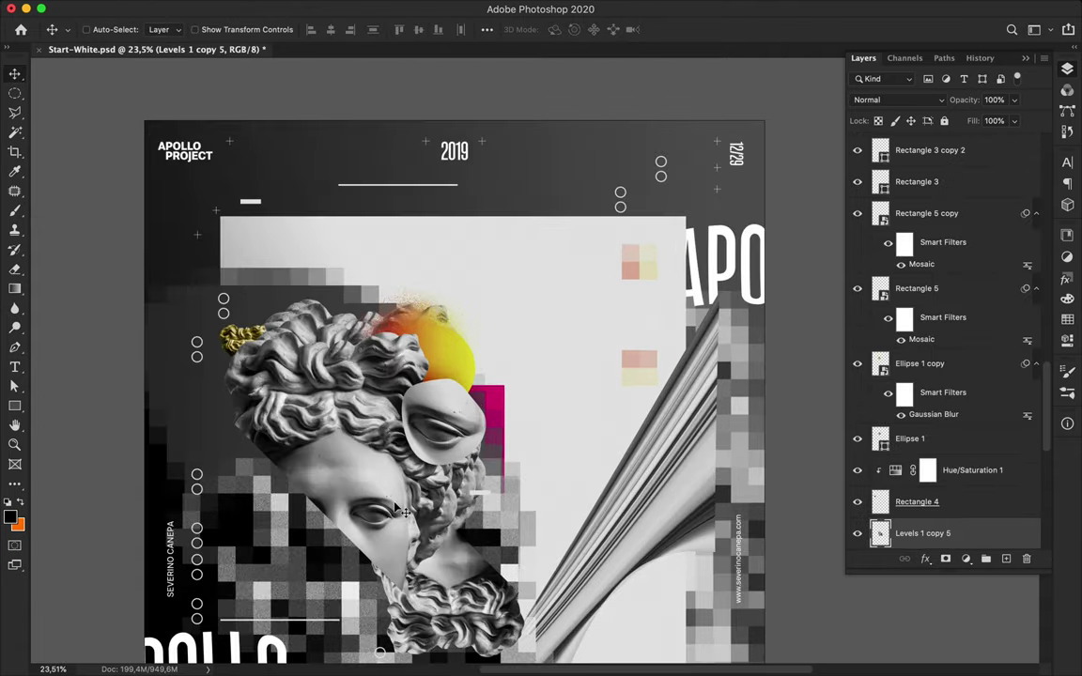
Draw two thin black bars above the upper bust and group them
key("u")
left_click_drag(576, 244, 591, 247)
left_click(166, 29)
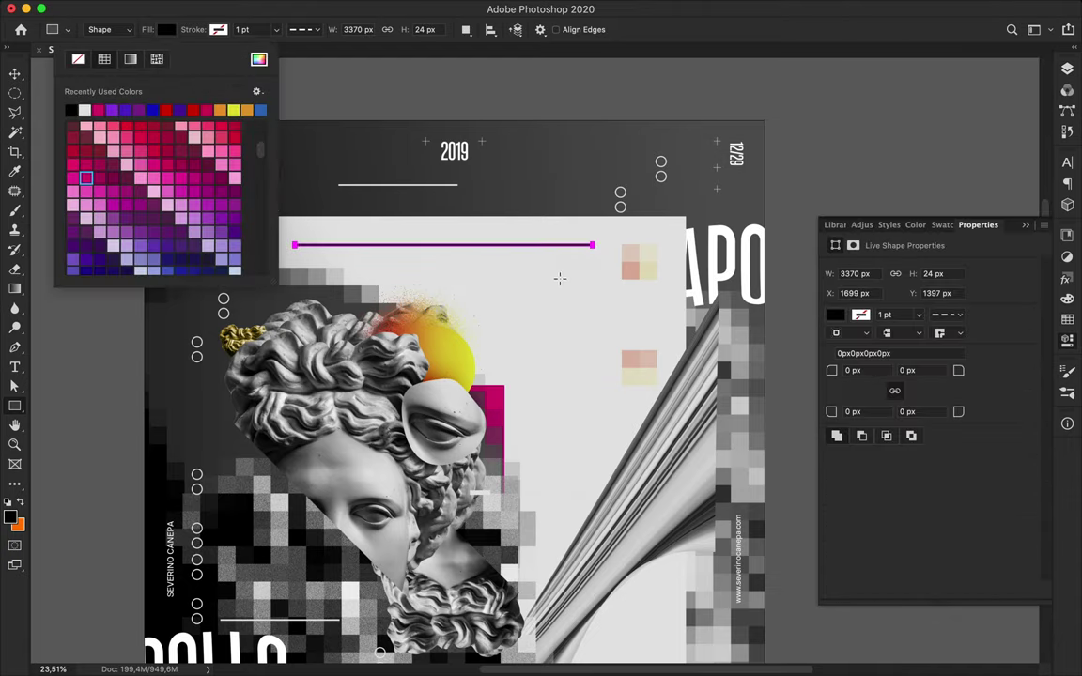
left_click(62, 99)
left_click_drag(513, 243, 513, 256)
left_click(1066, 69)
left_click(929, 415, "shift")
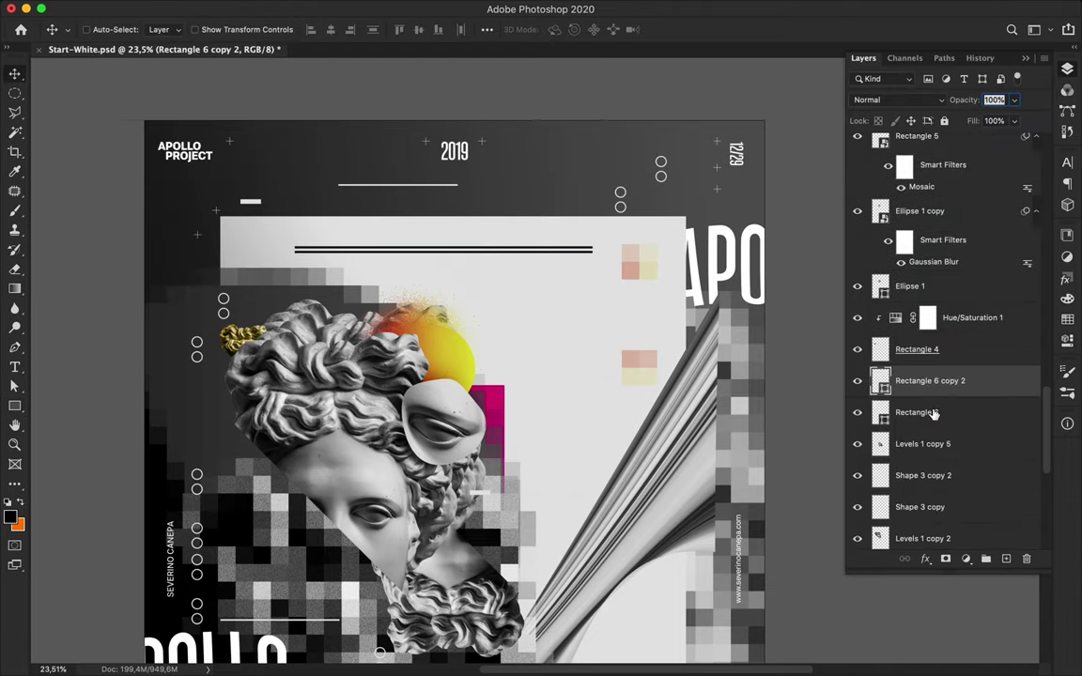
key("ctrl+g")
Duplicate the bar pair into several stripe copies stacked below
left_click(874, 374)
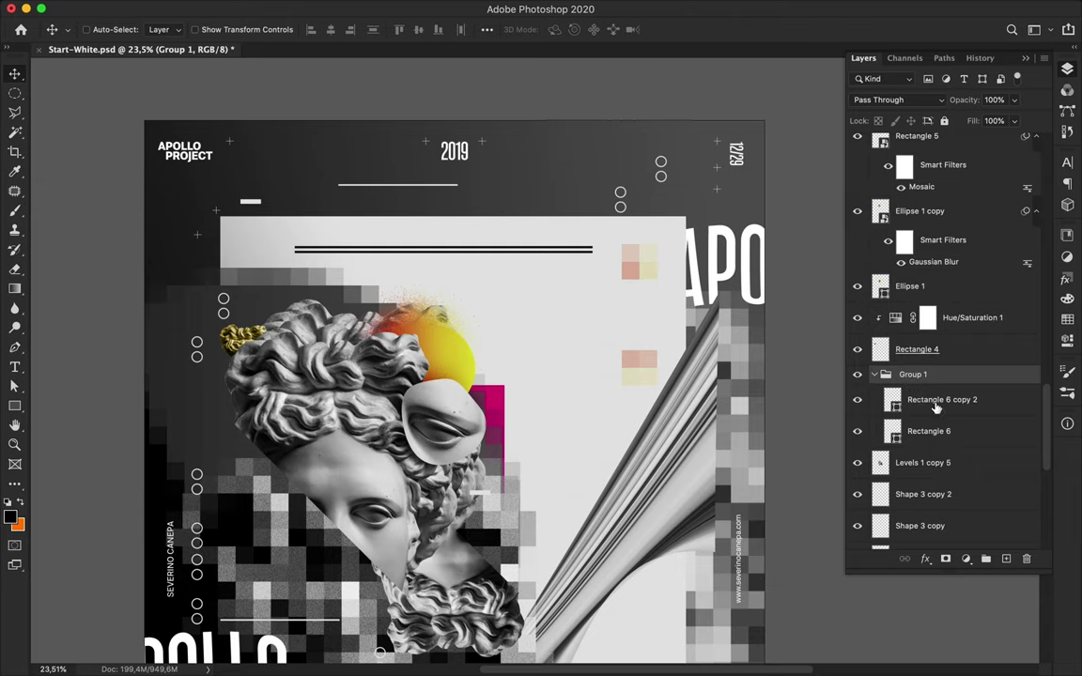
left_click(935, 406)
left_click(930, 431, "shift")
key("ctrl+j")
key("ctrl+j")
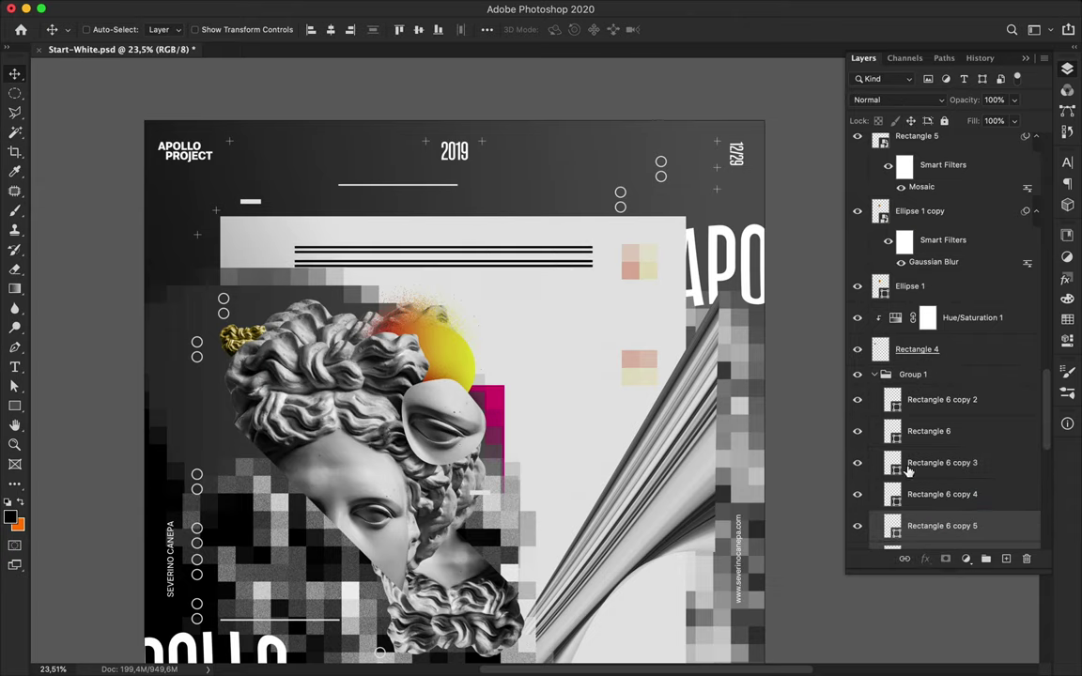
key("ctrl+j")
mouse_move(567, 280)
left_mouse_down()
mouse_move(567, 298)
mouse_move(534, 310)
mouse_move(576, 347)
left_mouse_up()
key("ctrl+j")
key("ctrl+j")
Distribute vertical spacing evenly across all the stripe layers
scroll(942, 348, "down", 3)
scroll(942, 347, "up", 10)
left_click(942, 266, "shift")
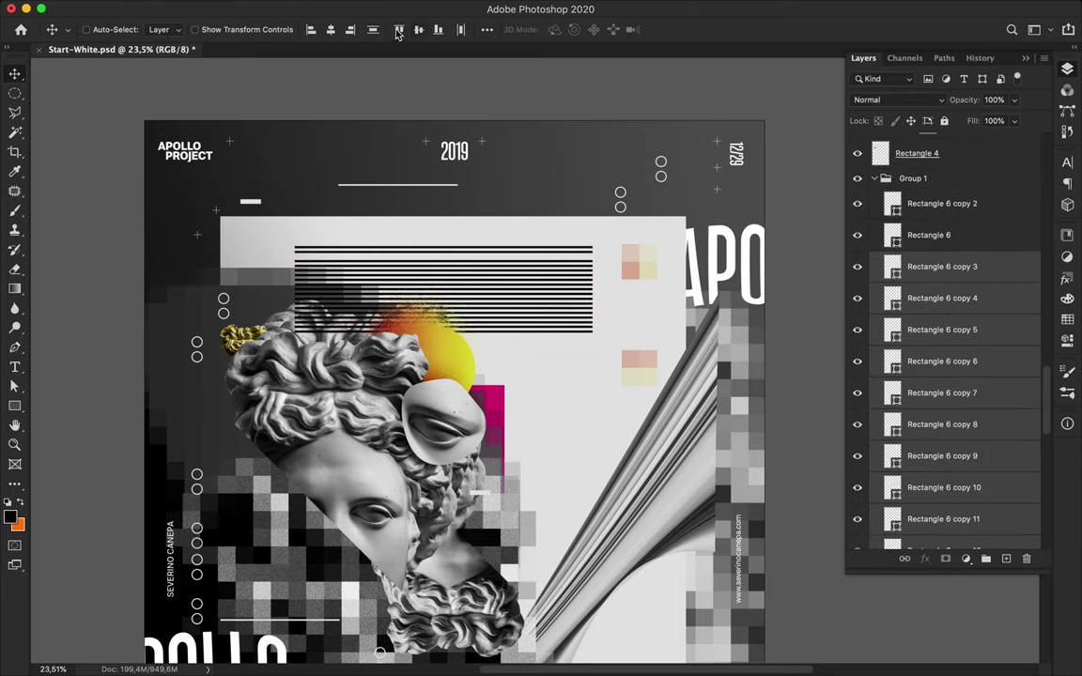
left_click(486, 29)
left_click(415, 168)
left_click(929, 267)
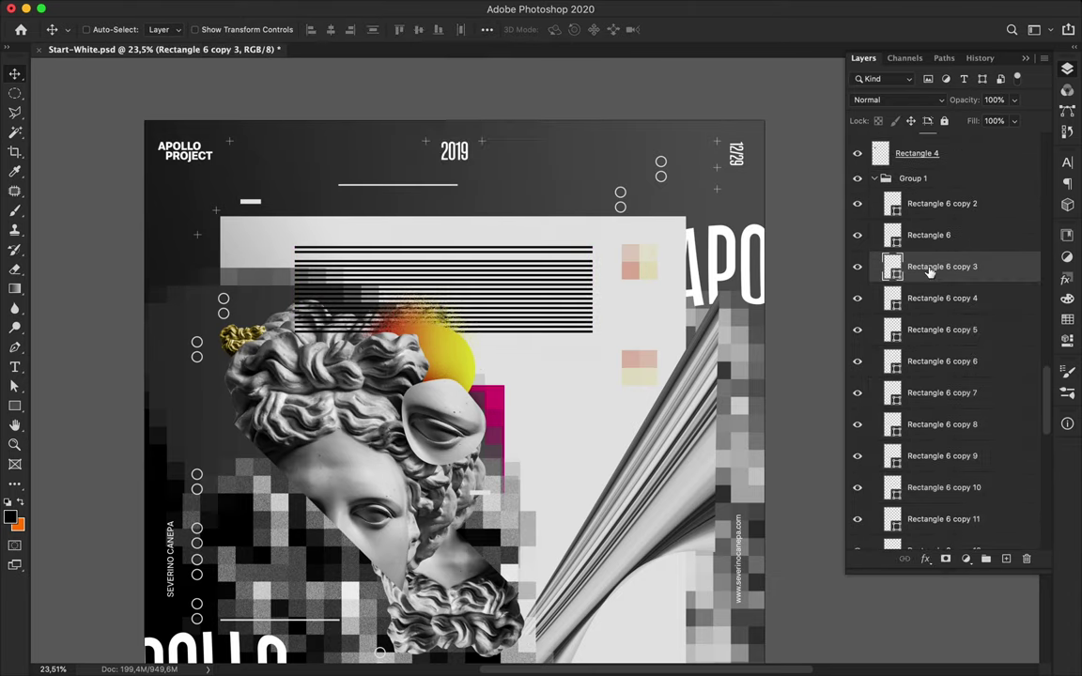
scroll(942, 357, "down", 10)
key("ctrl+shift+bracketleft")
key("ctrl+minus")
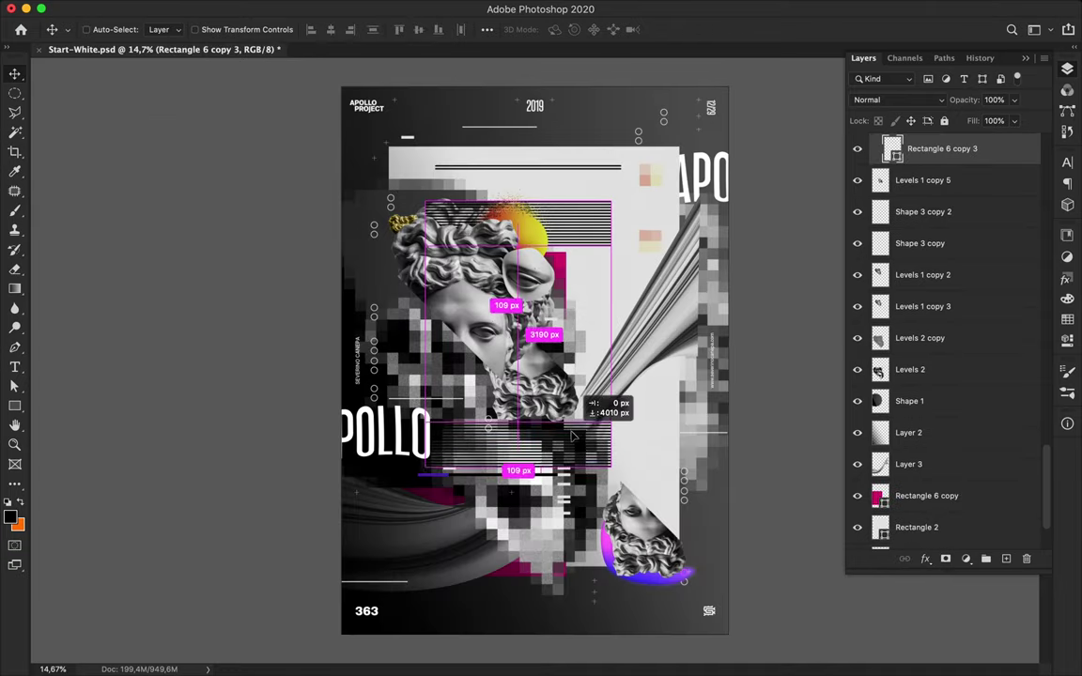
Copy the black stripe block across the bust and warp it into a curving ribbon
left_click_drag(532, 333, 532, 551)
left_click_drag(607, 440, 607, 350)
key("ctrl+t")
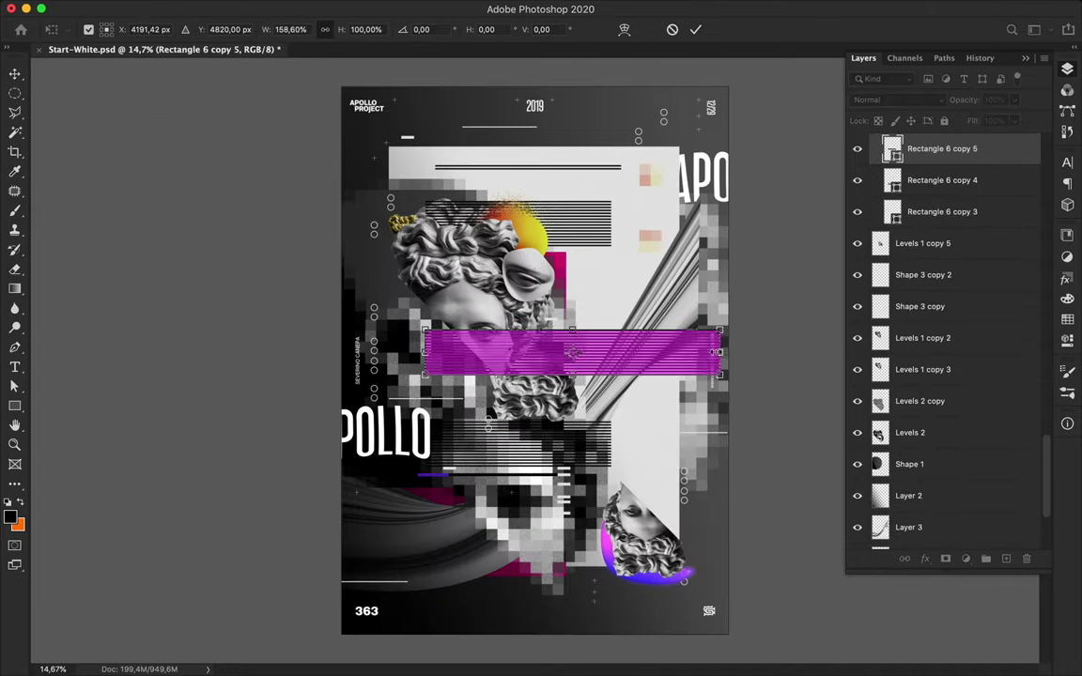
right_click(489, 340)
left_click(507, 449)
left_click_drag(425, 375, 247, 366)
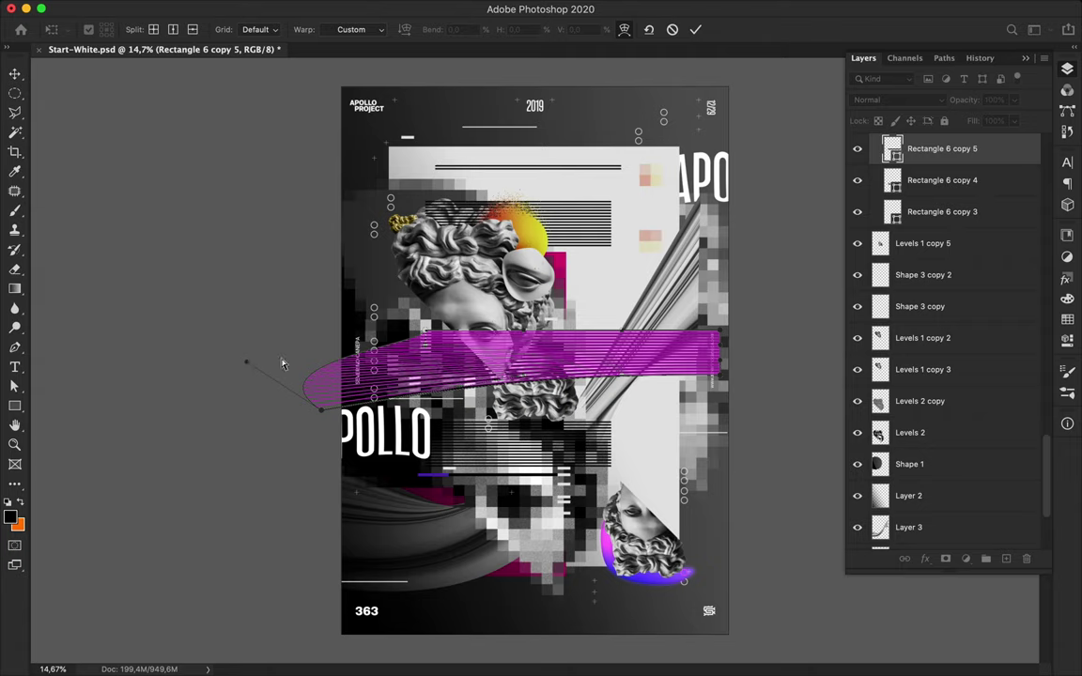
left_click_drag(638, 338, 541, 330)
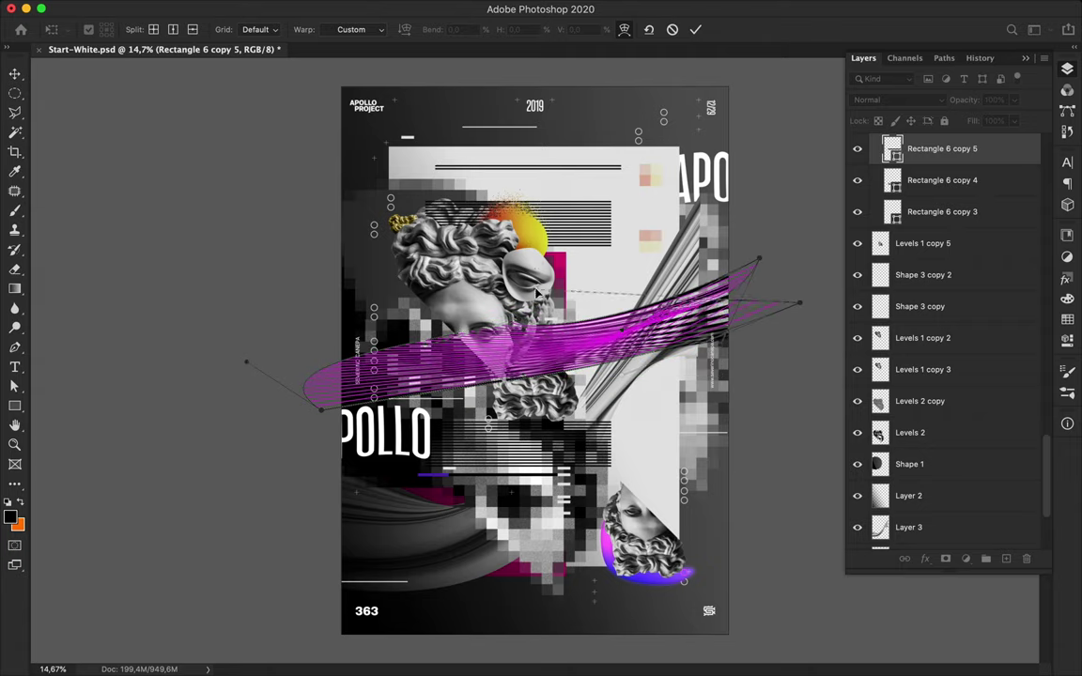
key("Return")
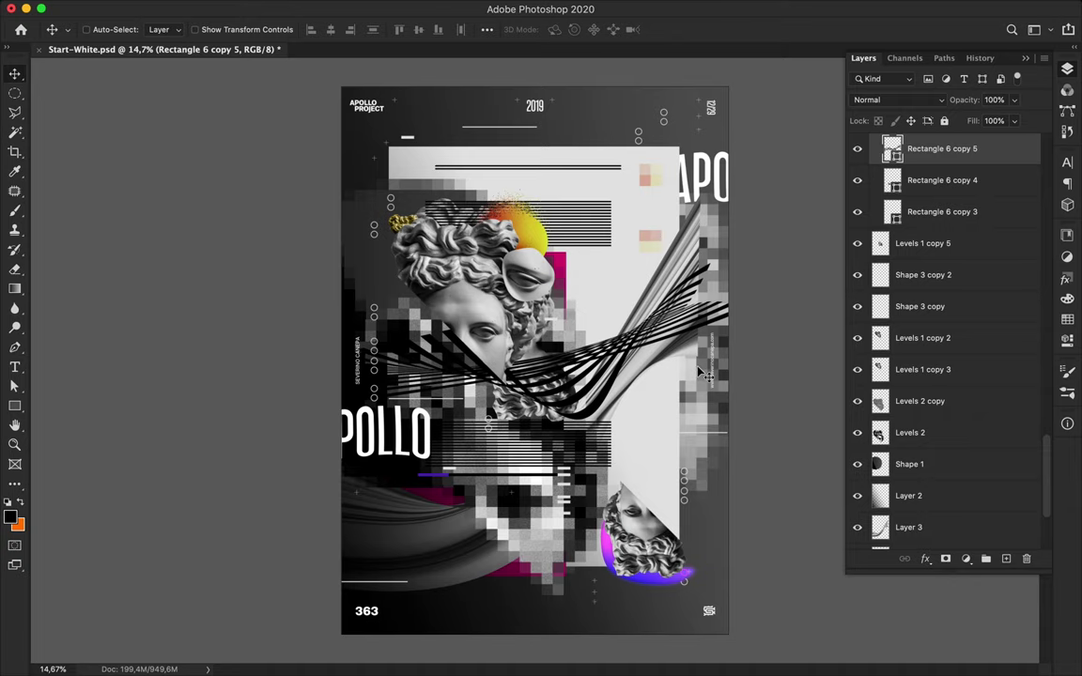
Duplicate a pixel-mosaic square lower down as Rectangle 5 copy 3
scroll(657, 319, "up", 3, "alt")
left_click(616, 261)
left_click_drag(631, 310, 638, 549, "alt")
scroll(639, 549, "down", 2)
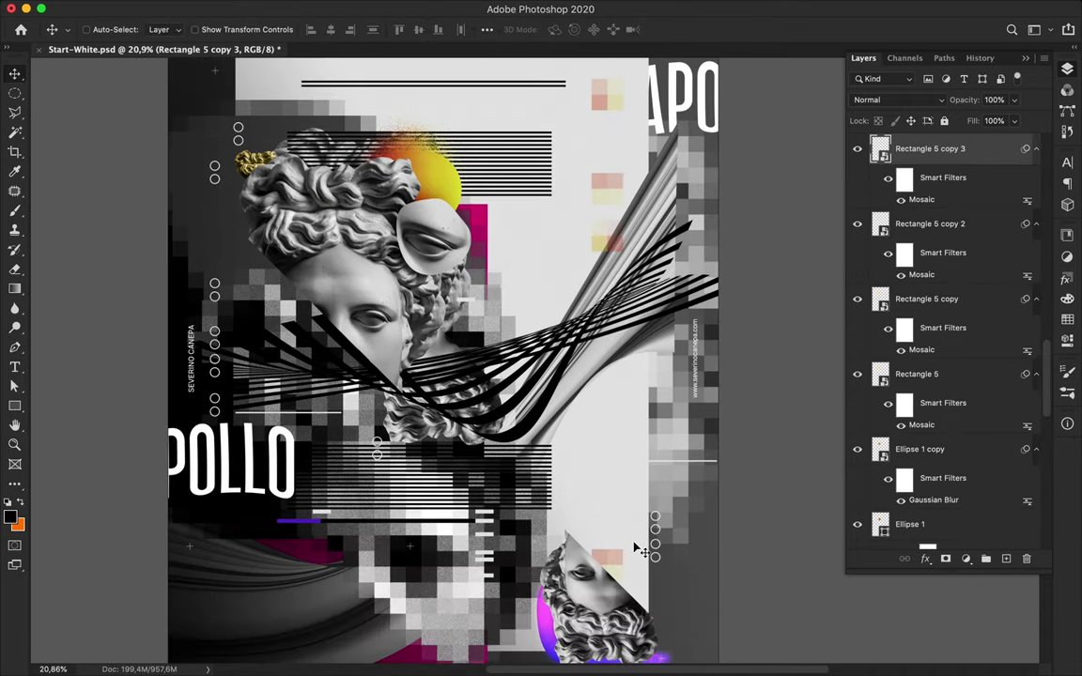
Duplicate another pixel-mosaic square lower on the poster
scroll(639, 550, "down", 2, "alt")
left_click_drag(615, 559, 602, 540, "alt")
scroll(543, 543, "up", 3)
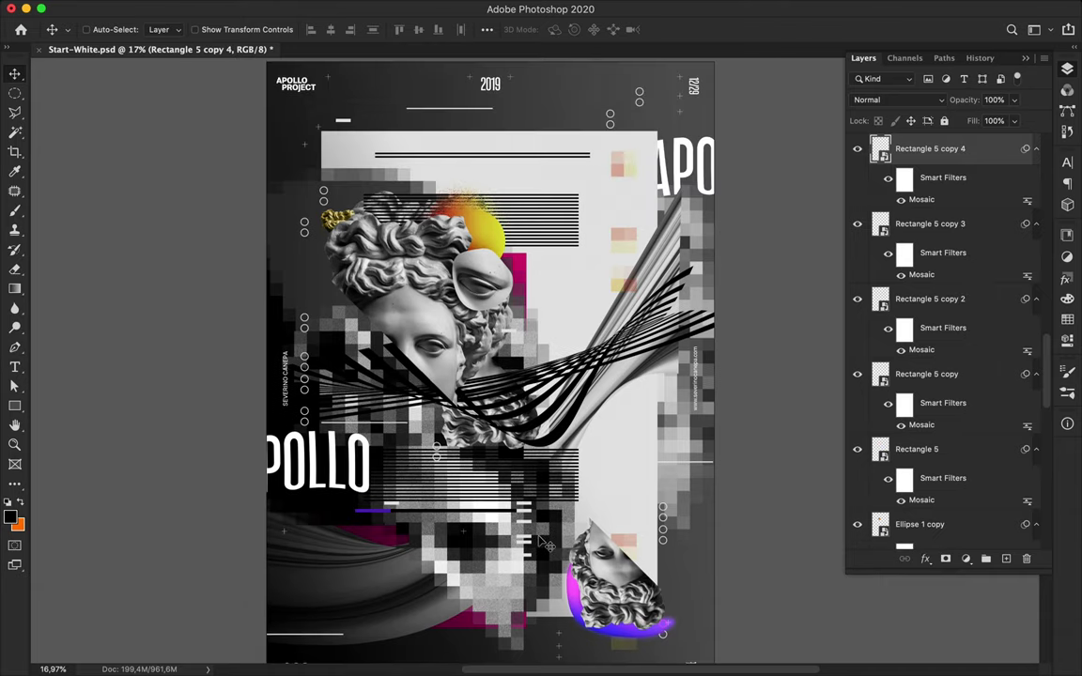
scroll(534, 172, "up", 2, "alt")
scroll(533, 172, "down", 3)
Draw a small dark circle left of the bust with the Ellipse Tool
left_click(583, 233, "super")
scroll(582, 233, "up", 3)
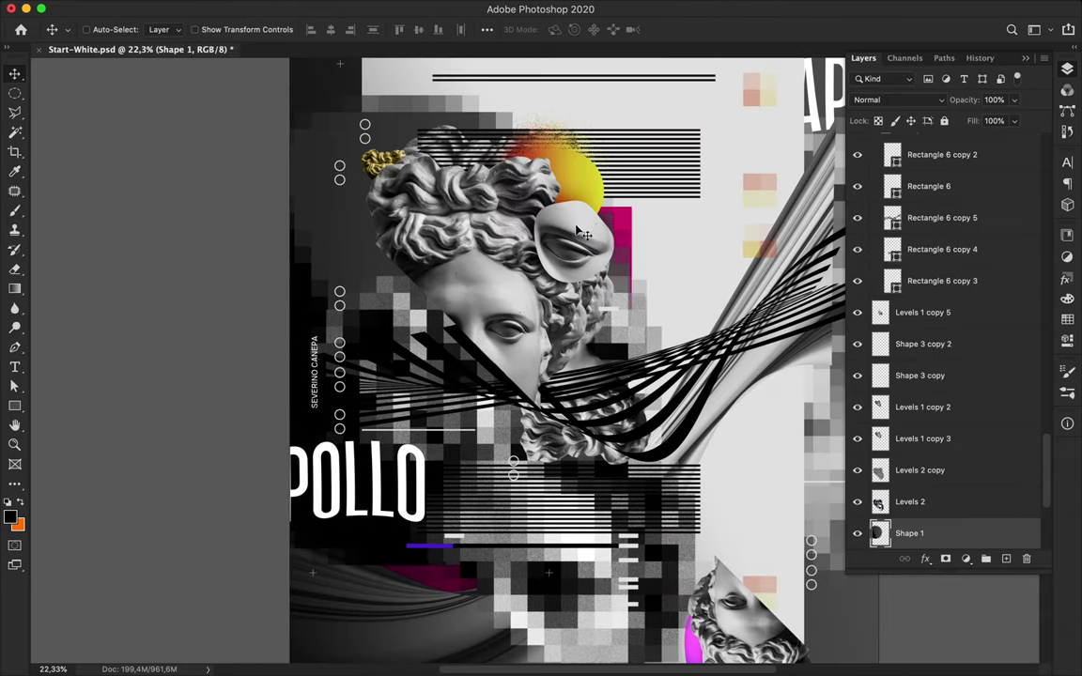
right_click(14, 406)
left_click(56, 394)
left_click_drag(353, 248, 378, 275)
key("a")
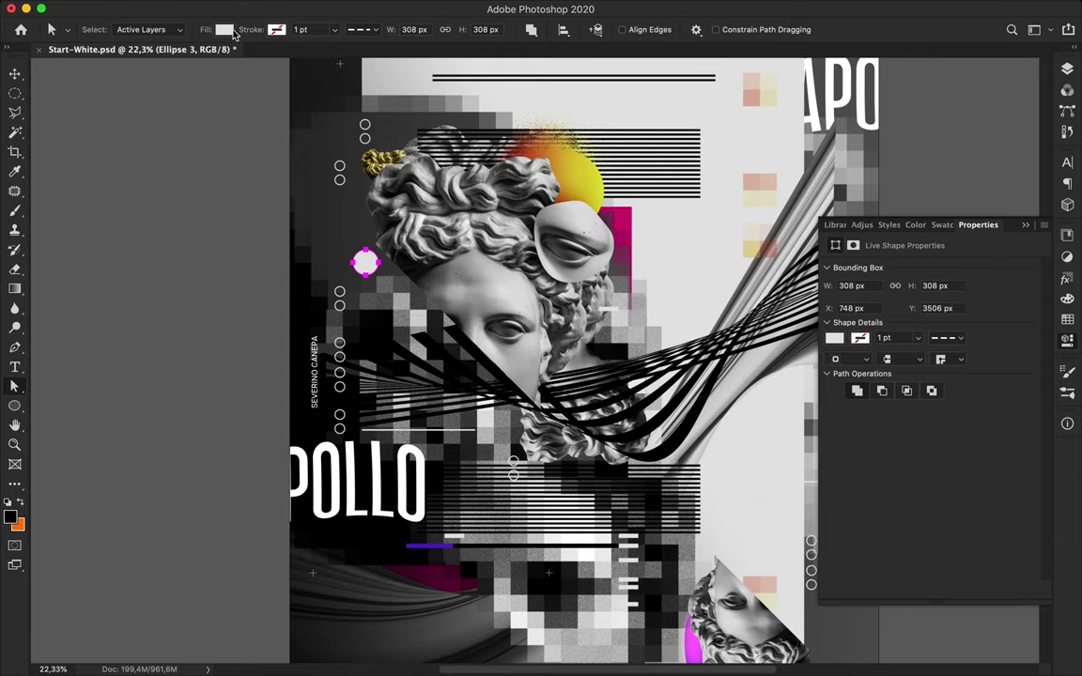
left_click(224, 29)
key("Return")
key("v")
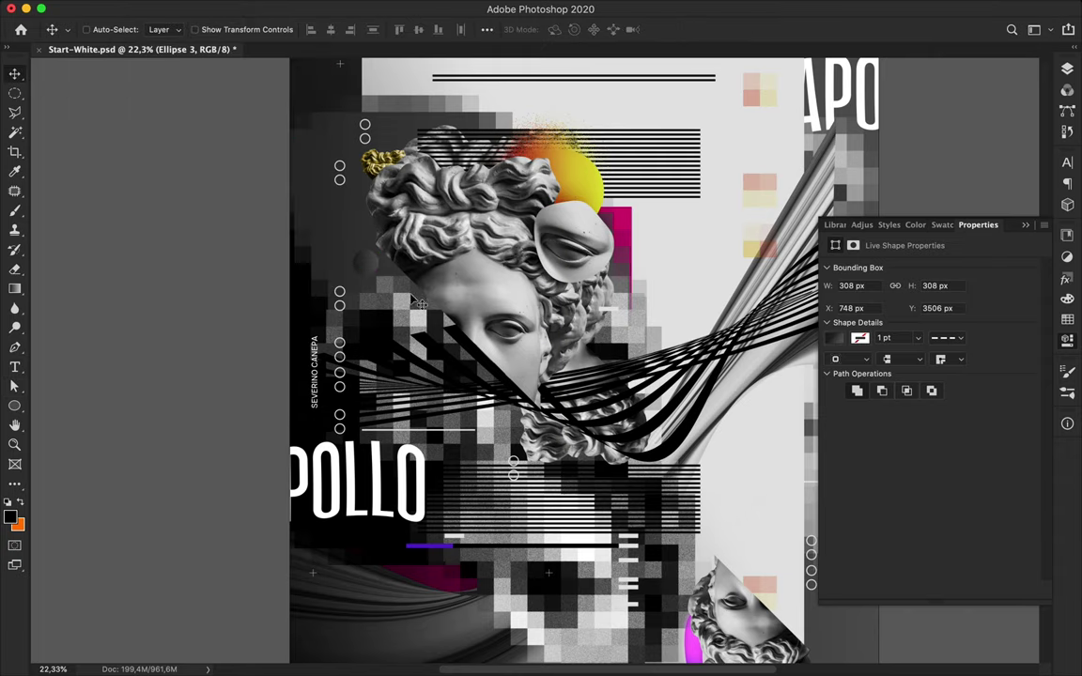
Copy the dark dot toward the bottom and enlarge one copy into a large circle
scroll(627, 328, "down", 2, "alt")
left_click_drag(627, 328, 651, 325)
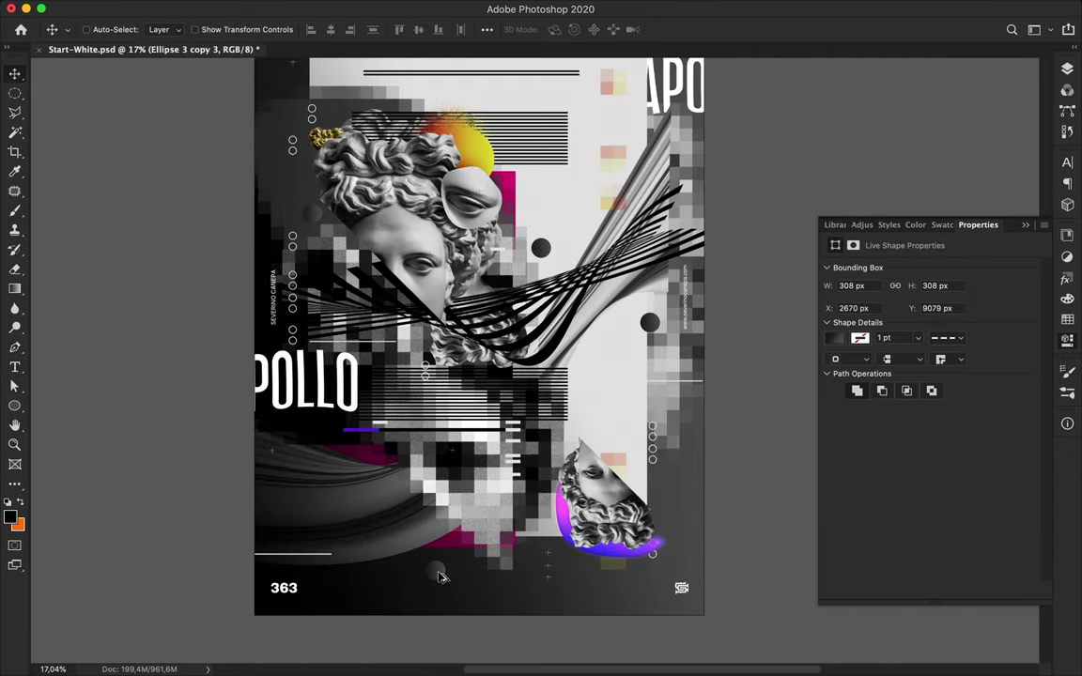
scroll(684, 194, "up", 3)
left_click_drag(684, 194, 567, 147)
key("ctrl+t")
left_click_drag(440, 163, 525, 234)
key("Return")
Copy a dot to the upper left, enlarge it, and move it toward the top edge
scroll(606, 139, "down", 3)
scroll(606, 139, "down", 1)
left_click_drag(563, 122, 289, 180)
left_click(1066, 72)
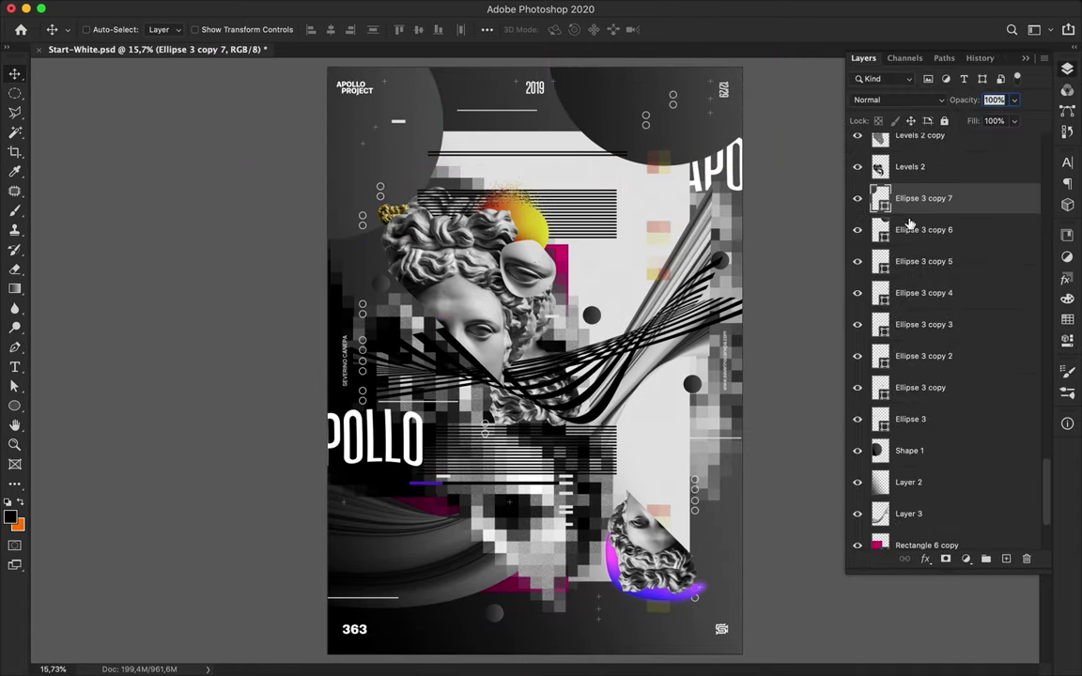
scroll(939, 329, "down", 5)
key("ctrl+t")
left_click_drag(325, 240, 625, 438)
key("Return")
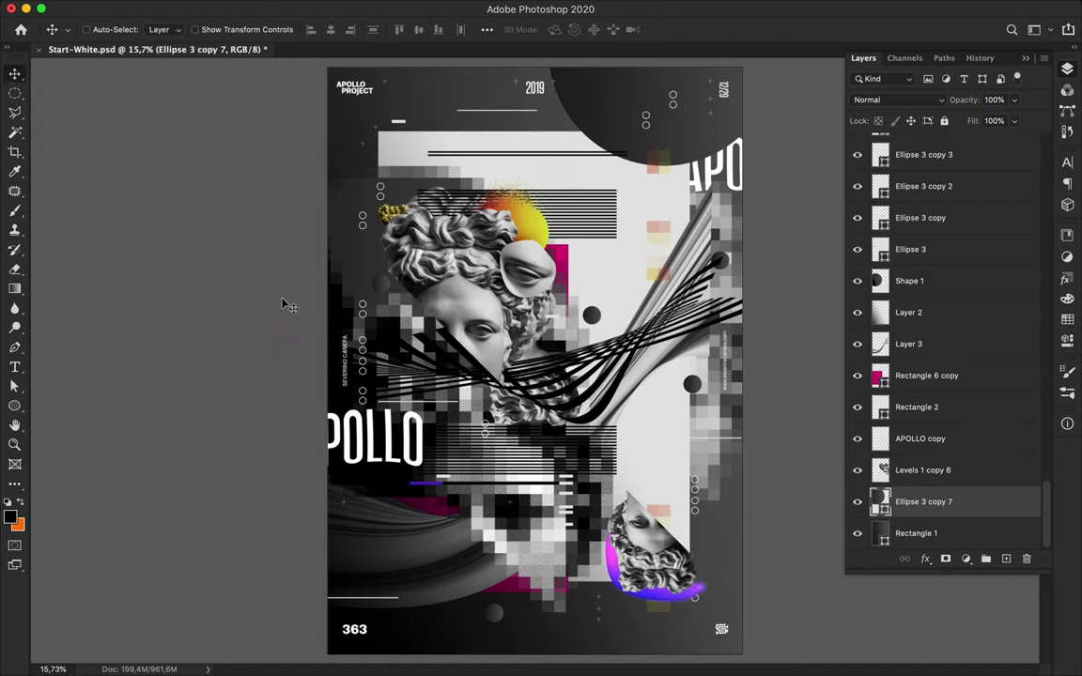
left_click_drag(306, 159, 245, 110)
Reposition the other large circle on the canvas, keeping its layer order
scroll(252, 232, "down", 1)
left_click_drag(546, 102, 624, 141)
left_click_drag(920, 148, 924, 511)
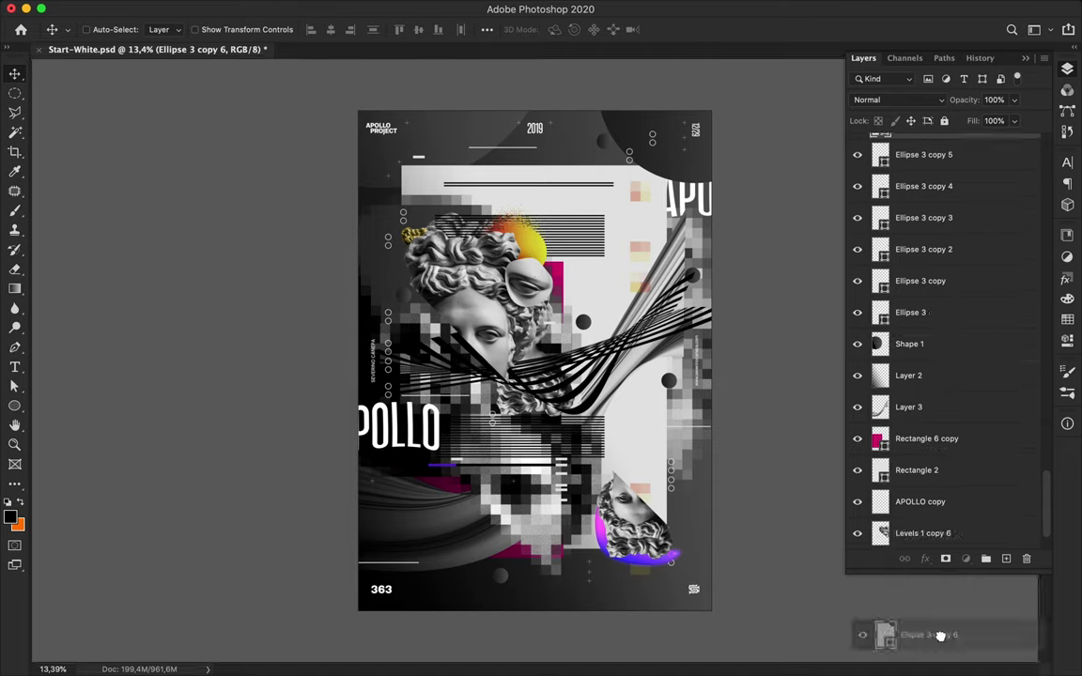
key("ctrl+z")
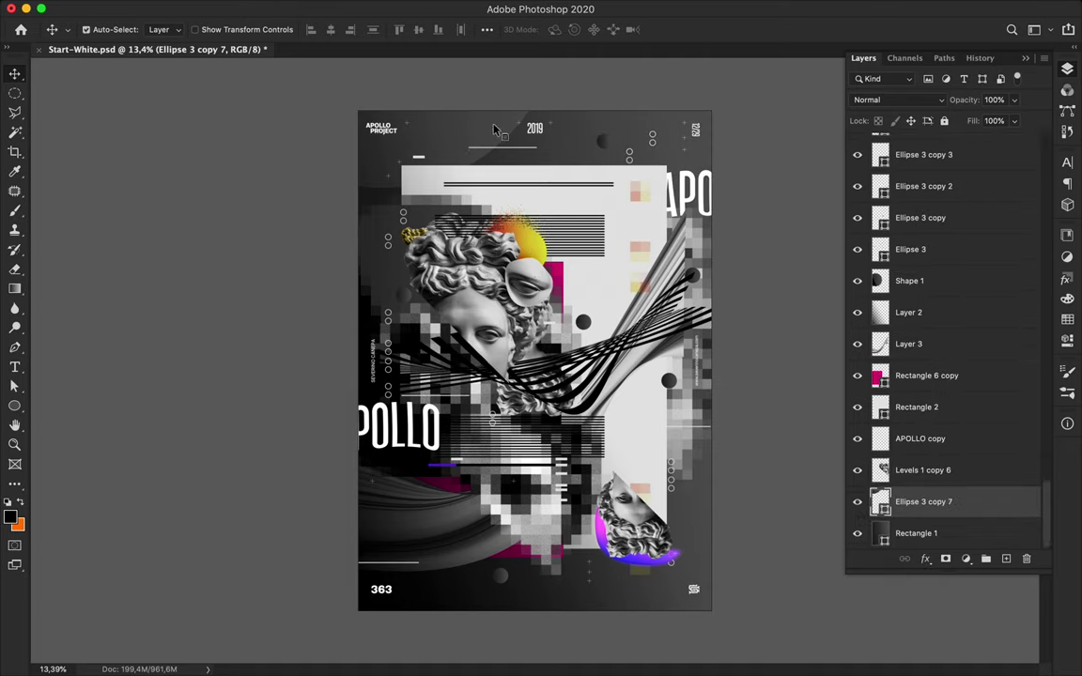
Add more dark dot copies beside the bust's hair and around the poster
left_click_drag(533, 230, 545, 214)
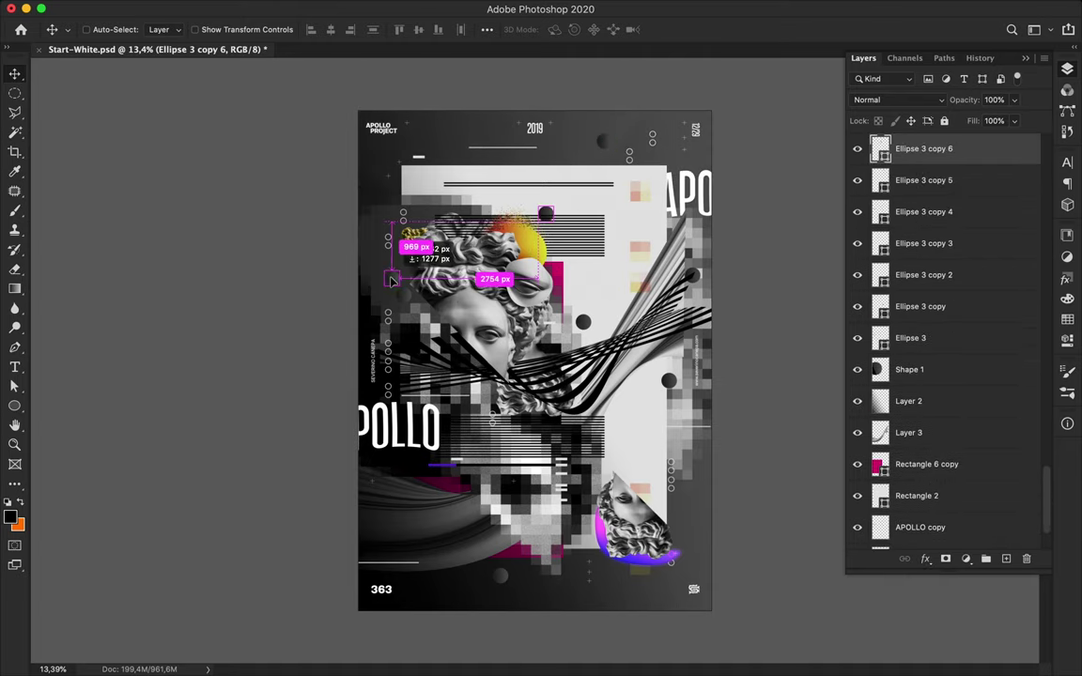
scroll(942, 328, "up", 5)
left_click_drag(925, 453, 925, 167)
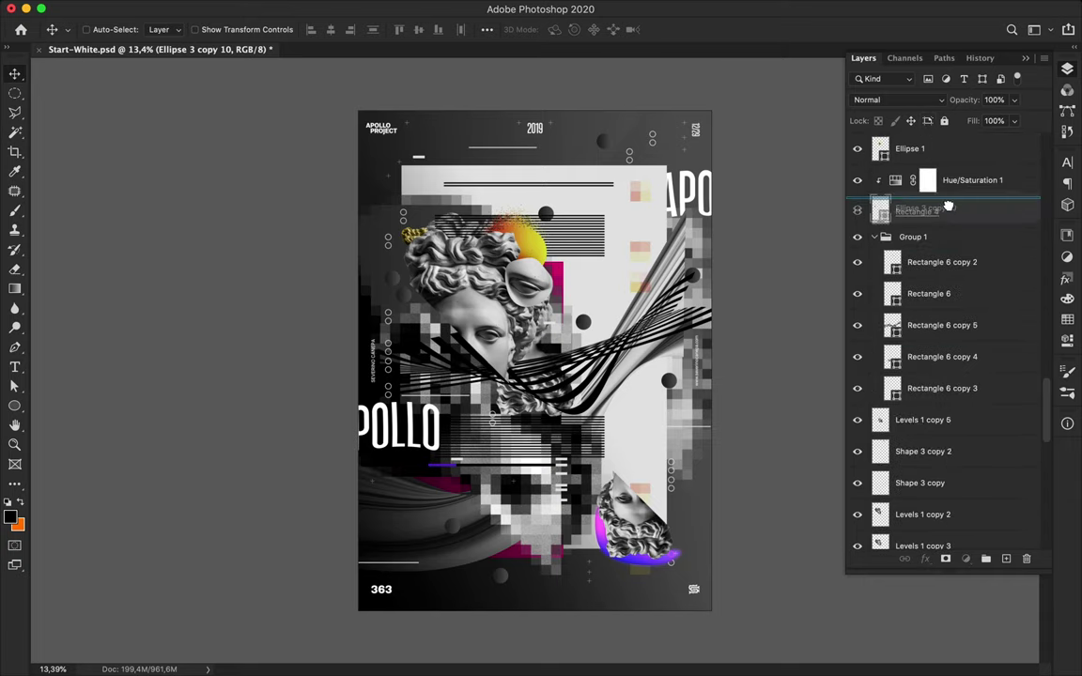
key("ctrl+j")
left_click_drag(487, 491, 606, 324)
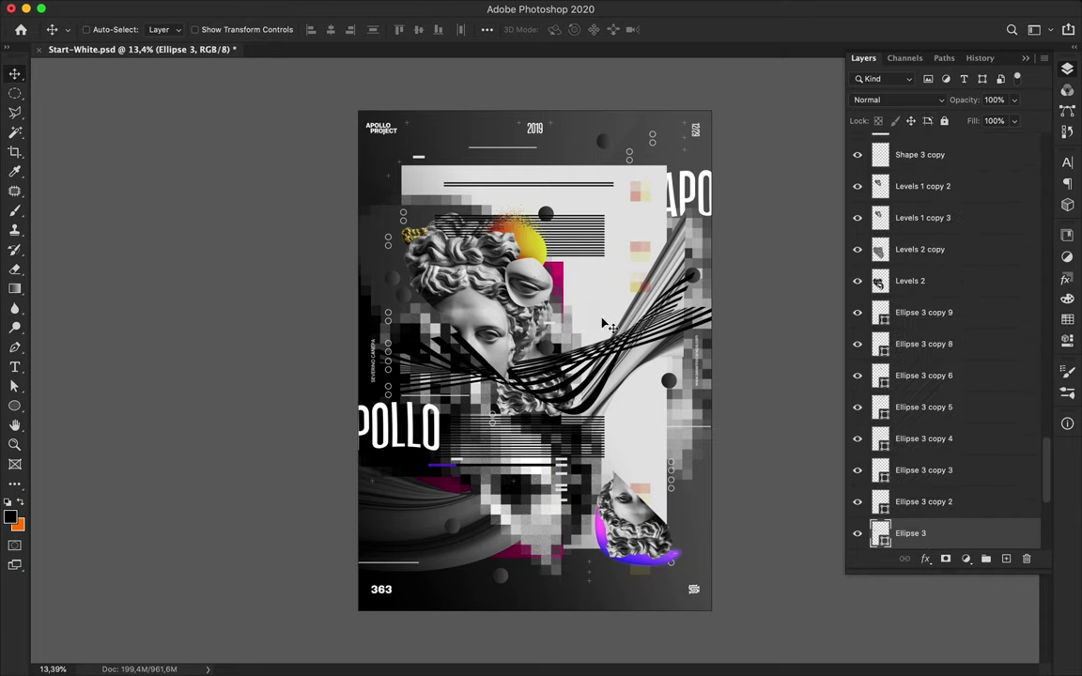
left_click_drag(676, 388, 699, 411)
Duplicate the white panel rectangle and move the copy below the original
scroll(484, 571, "up", 1)
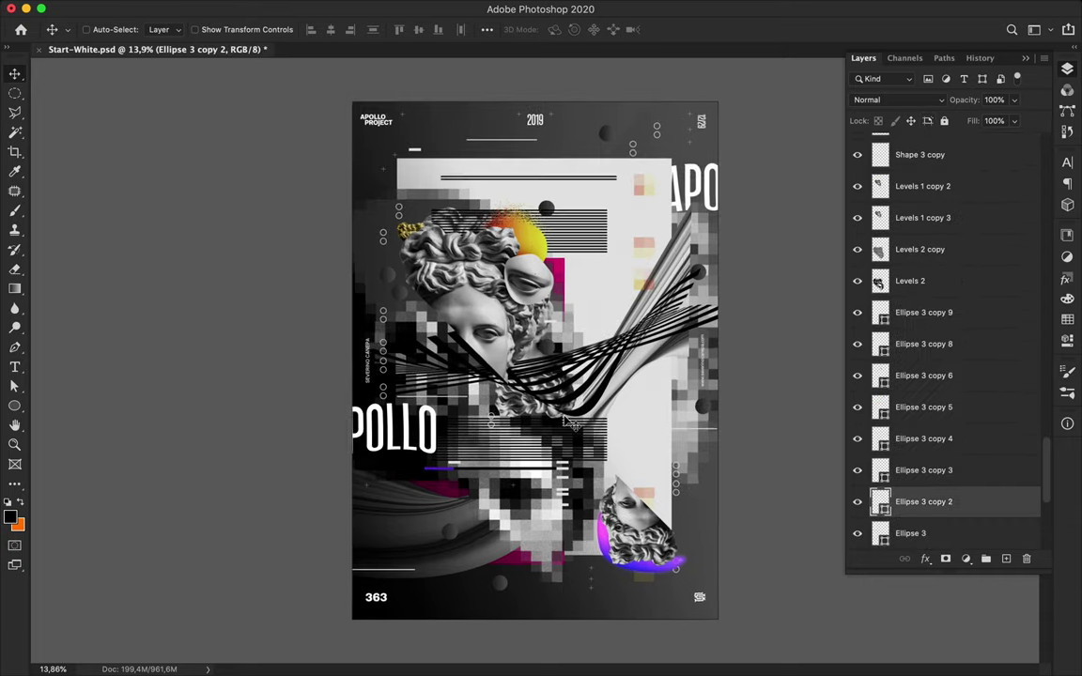
left_click(483, 562, "ctrl")
key("ctrl+j")
key("a")
key("ctrl+bracketleft")
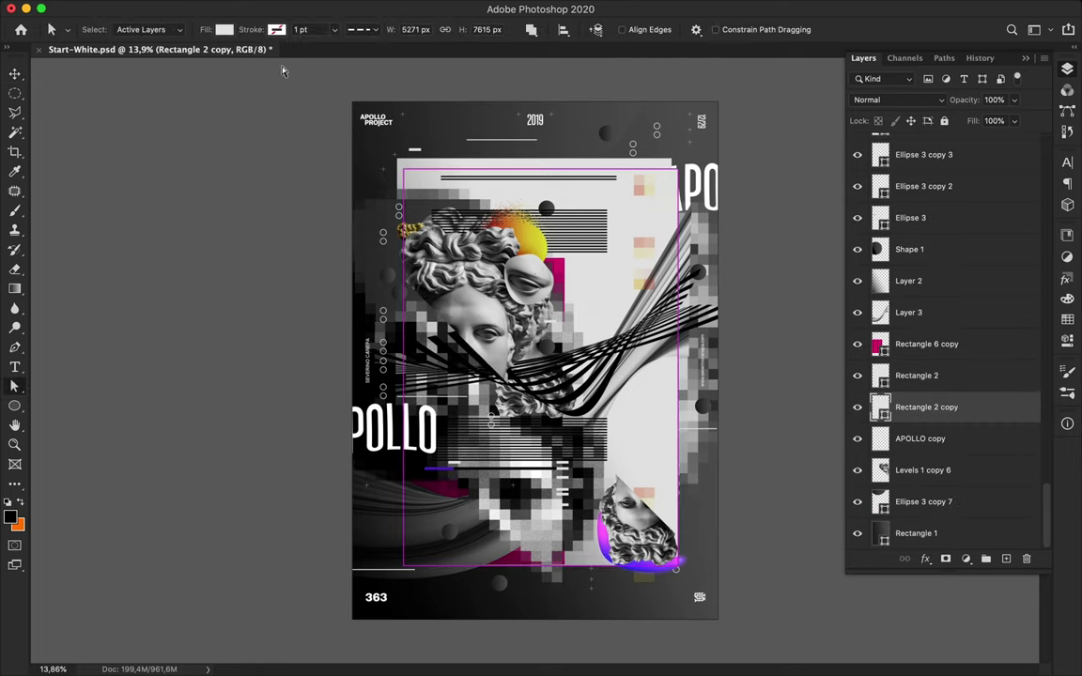
Remove the panel copy's fill and make offset copies of the thin outline frame
left_click(223, 29)
left_click(188, 59)
key("v")
mouse_move(484, 164)
left_mouse_down()
mouse_move(475, 150)
mouse_move(523, 98)
mouse_move(575, 344)
left_mouse_up()
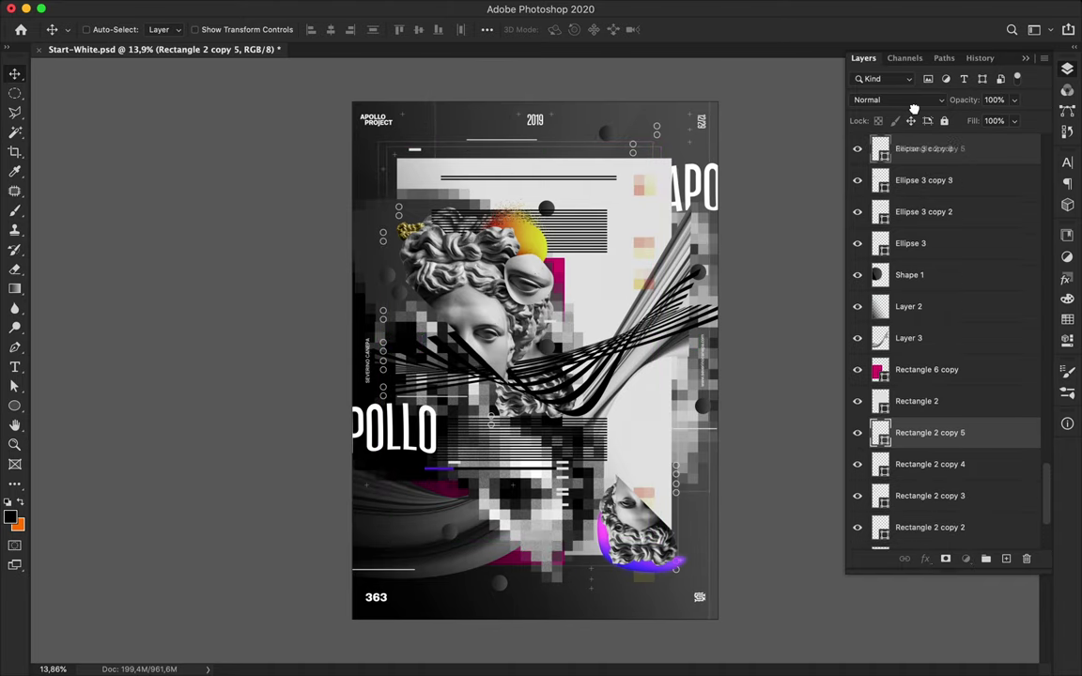
key("ctrl+shift+bracketright")
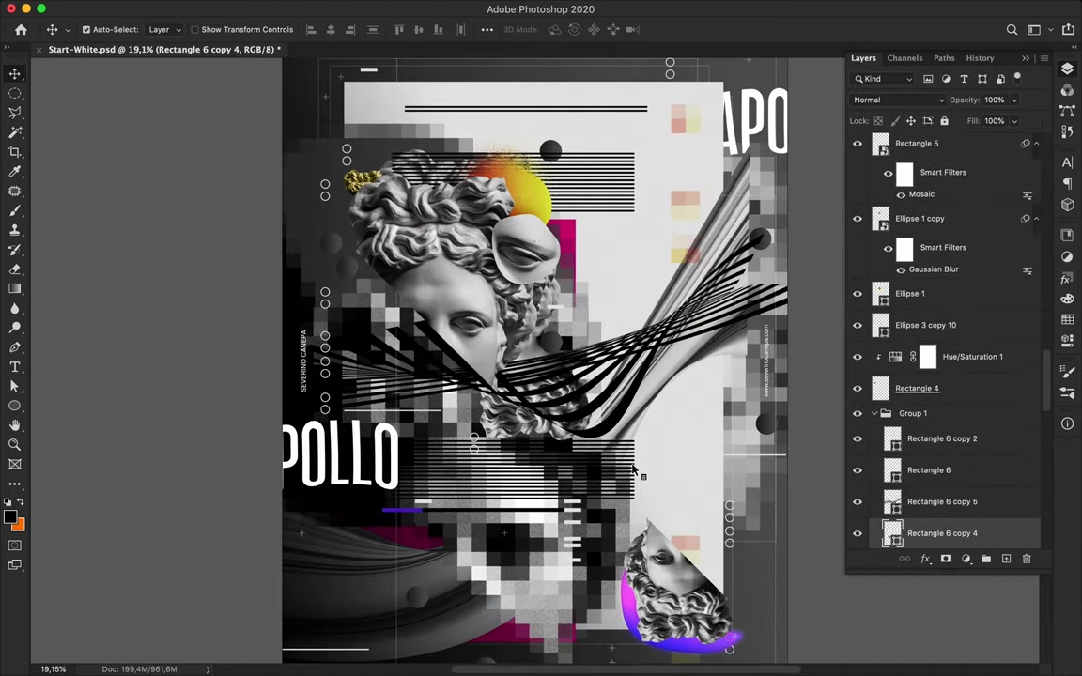
Move the pixelated pieces and place the Ellipse 3 layer below Levels 1
key("a")
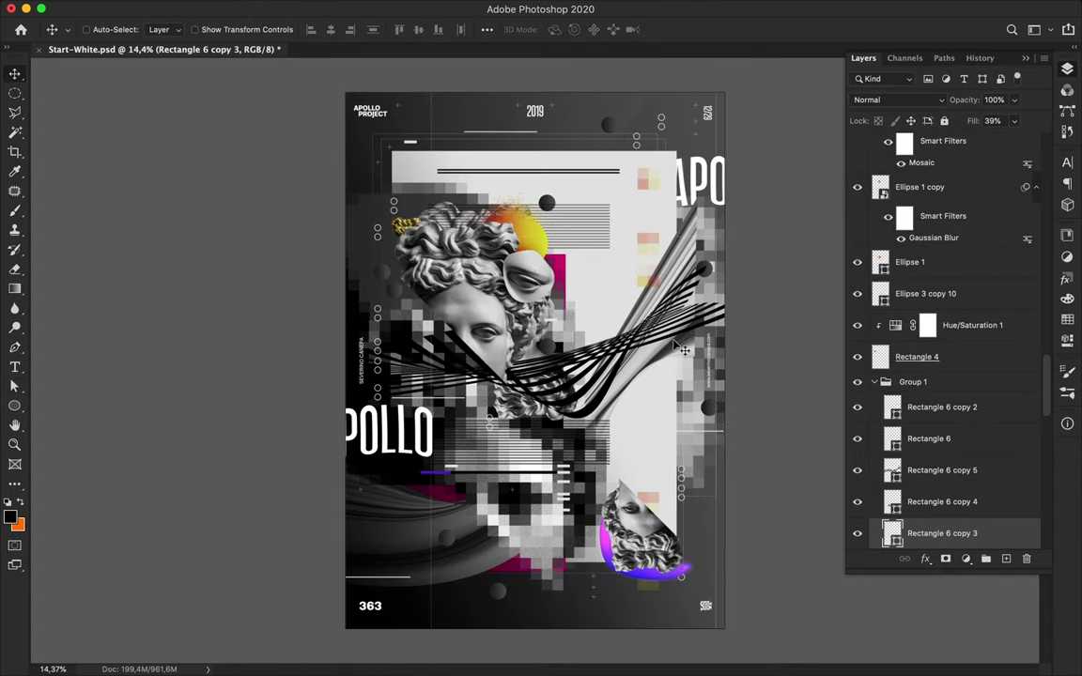
left_click_drag(495, 513, 518, 556)
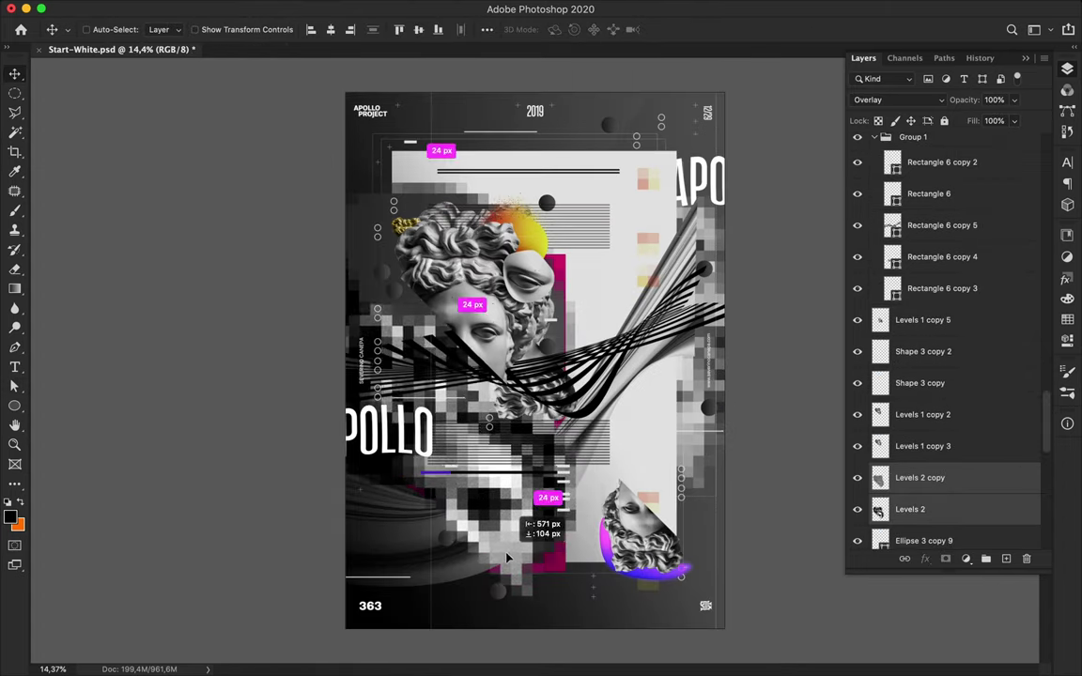
left_click_drag(518, 556, 545, 564)
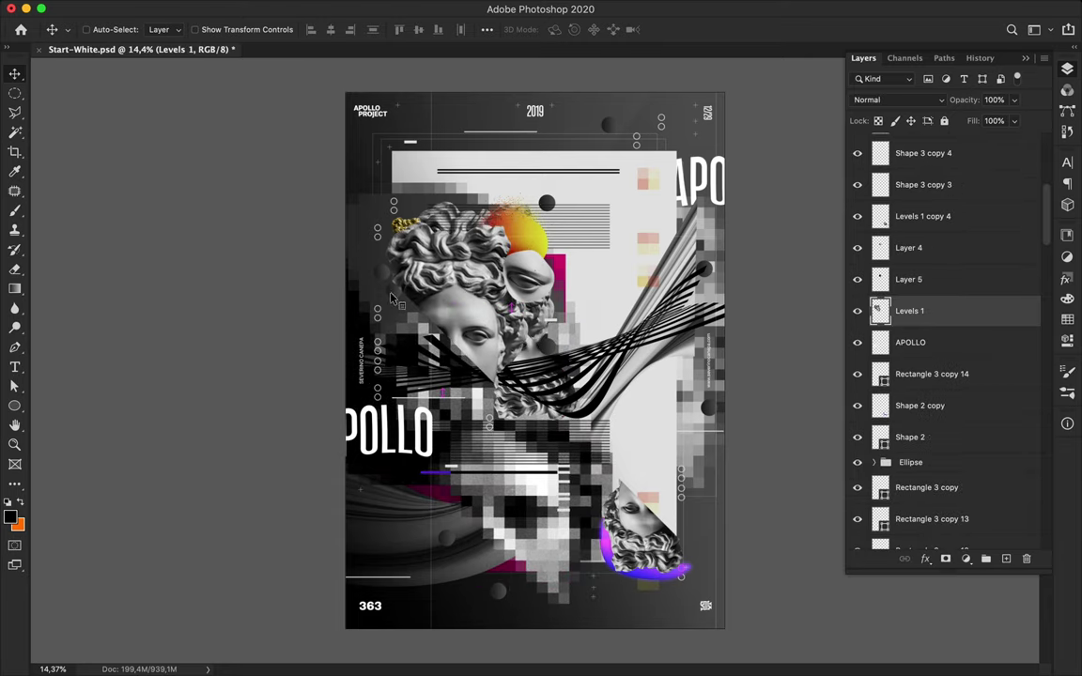
mouse_move(985, 202)
left_mouse_down()
mouse_move(918, 190)
mouse_move(928, 191)
left_mouse_up()
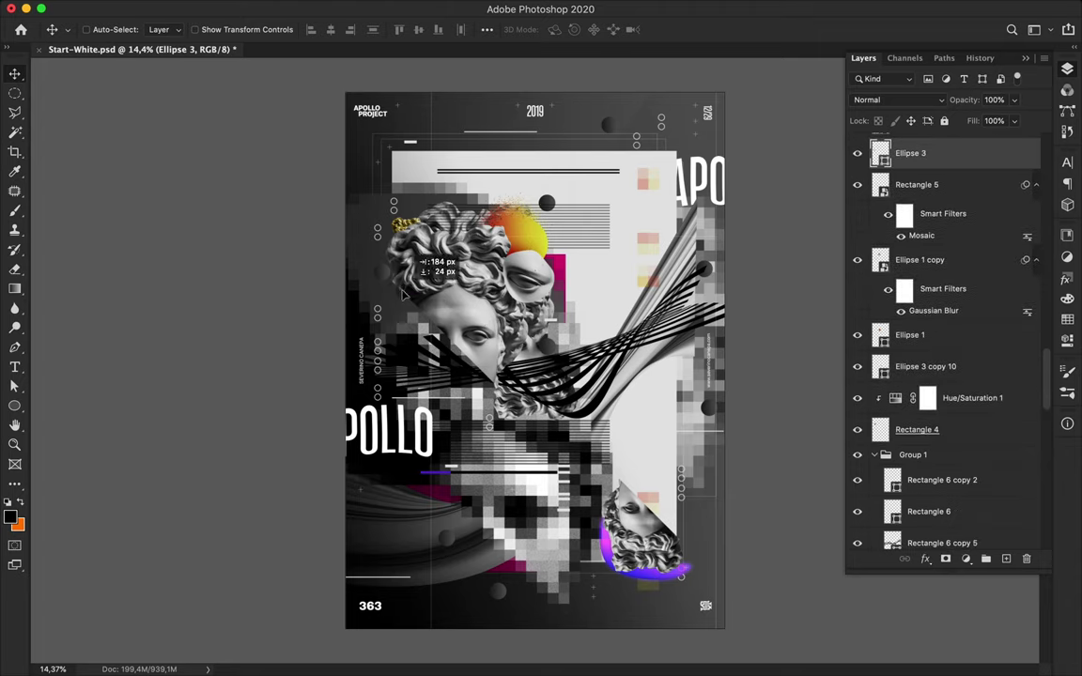
left_click_drag(928, 191, 917, 212)
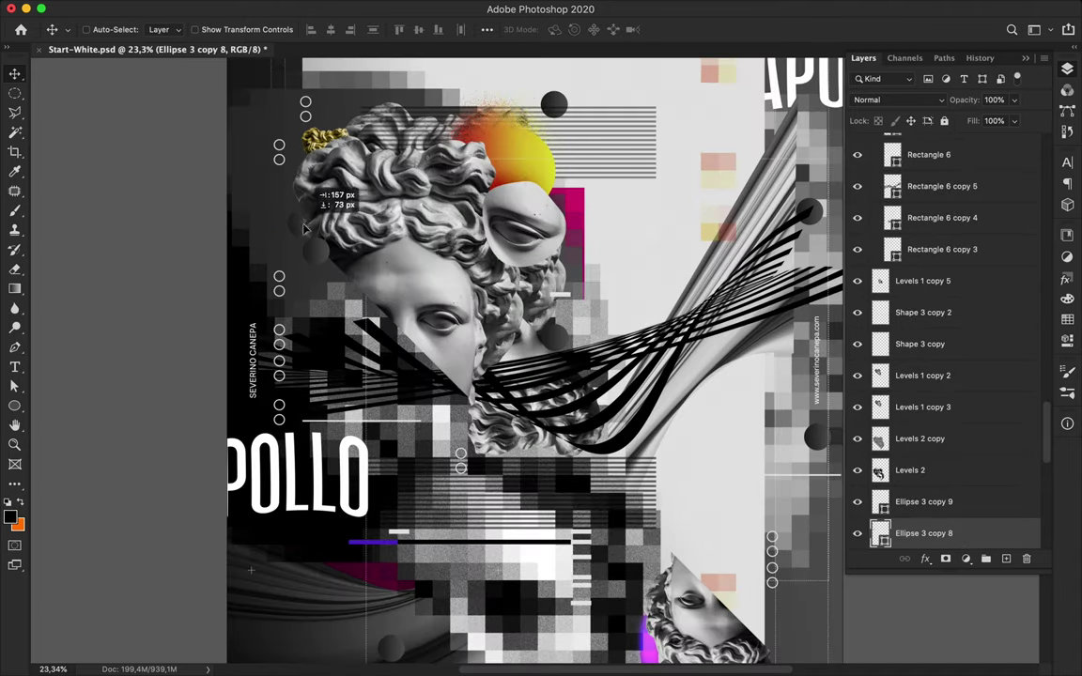
Shrink the yellow circle behind the head toward the upper left
key("ctrl+t")
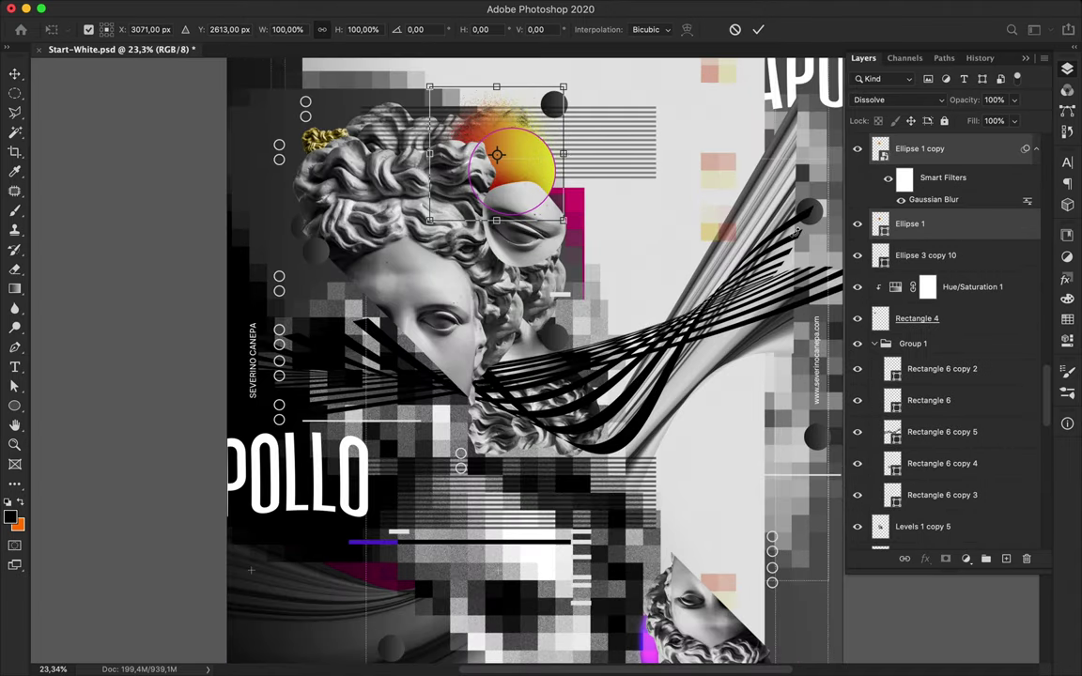
left_click_drag(543, 184, 527, 185)
key("Return")
Fit the whole poster in view and save the document
key("ctrl+0")
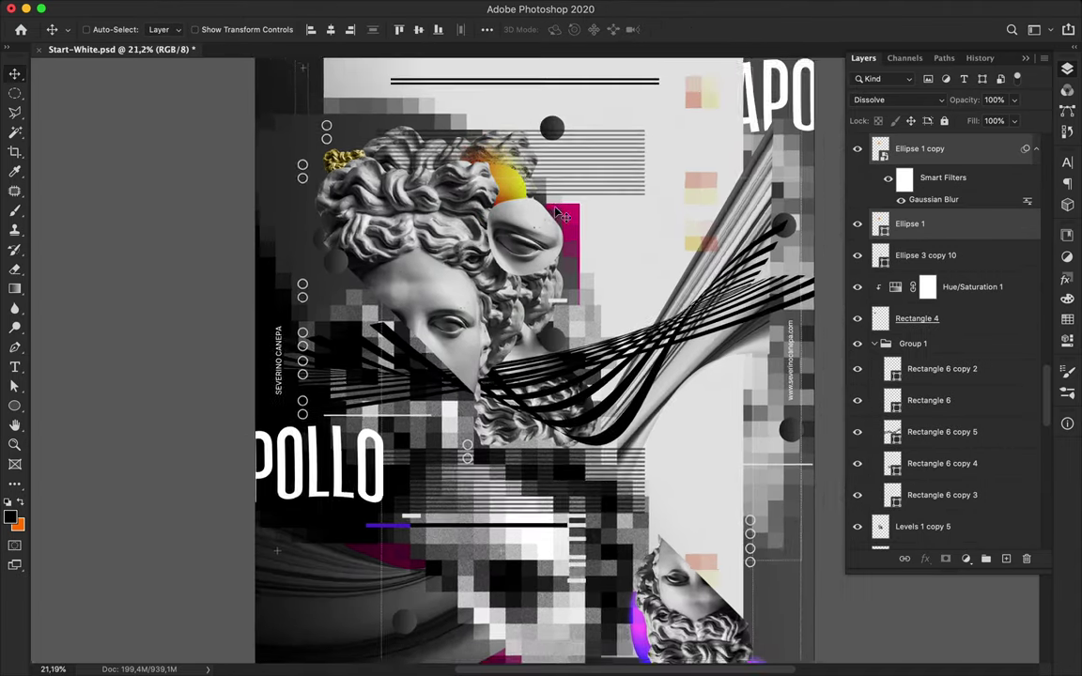
key("ctrl+s")
left_click(779, 8)
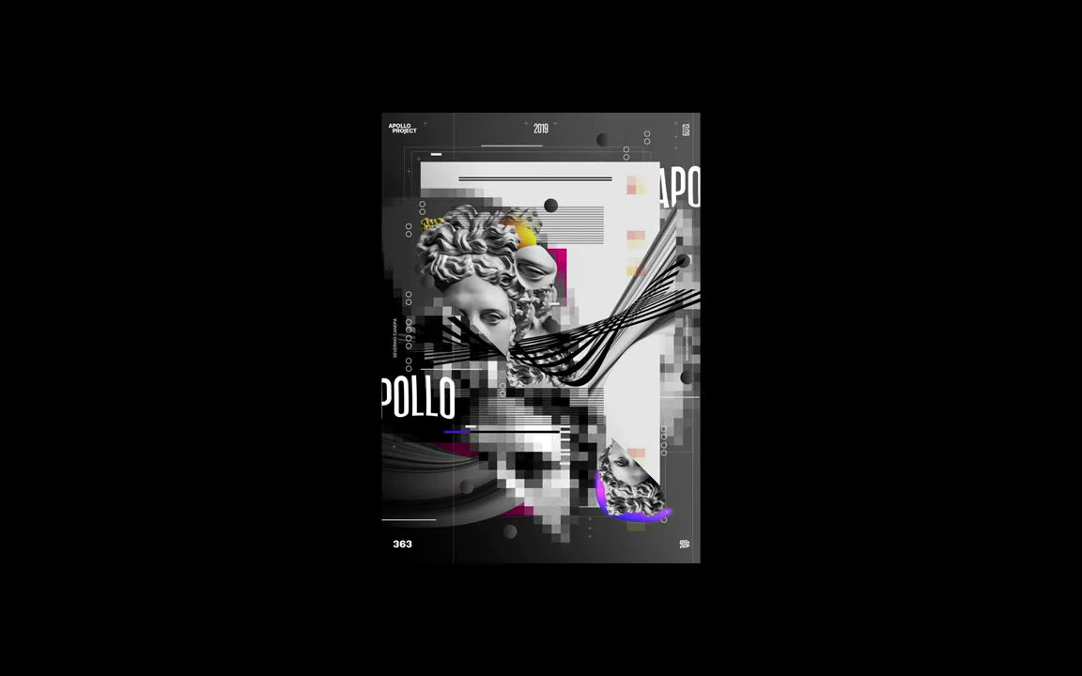